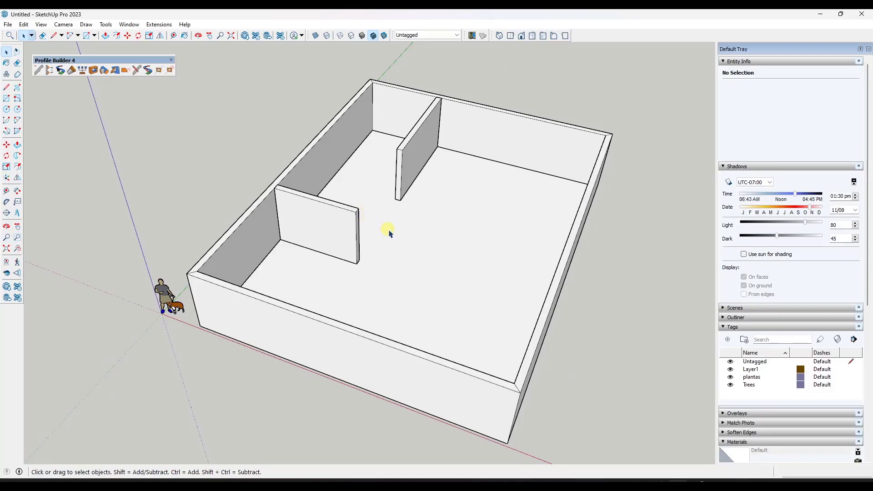
Join the two short interior partition walls so they extend and meet at a corner
scroll(394, 229, "down", 2)
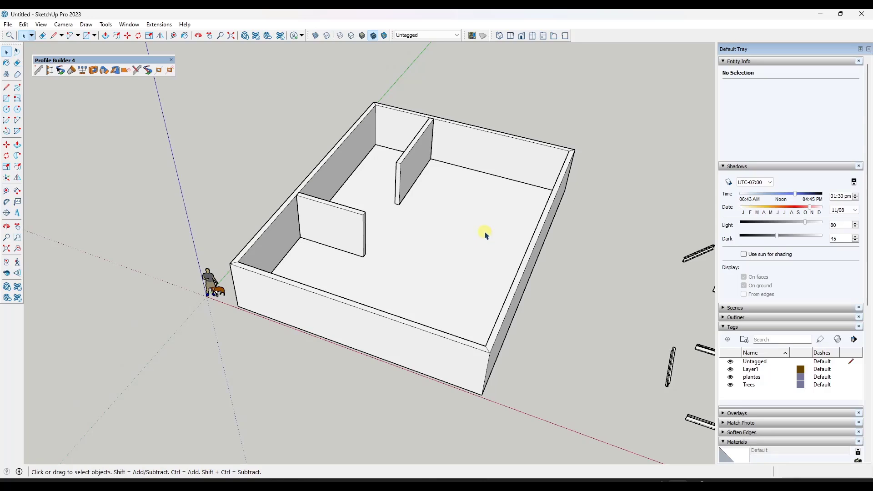
mouse_move(485, 220)
middle_mouse_down()
mouse_move(480, 236)
mouse_move(475, 230)
middle_mouse_up()
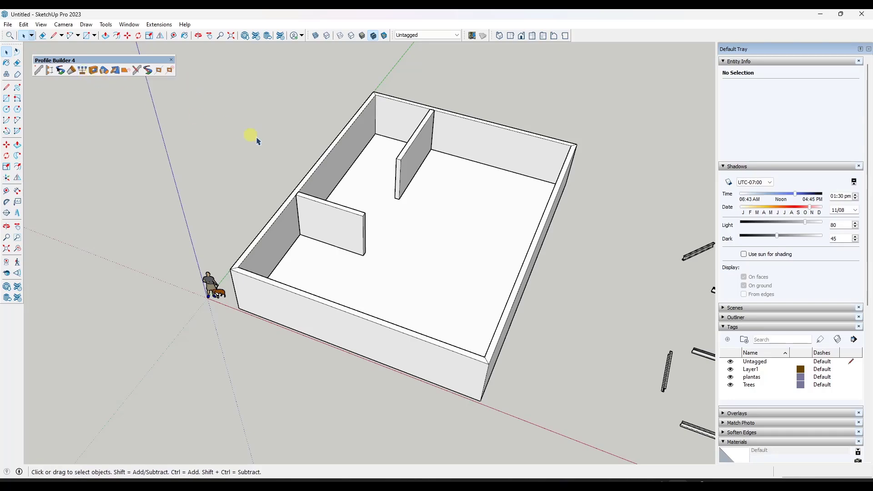
middle_click_drag(383, 155, 327, 238)
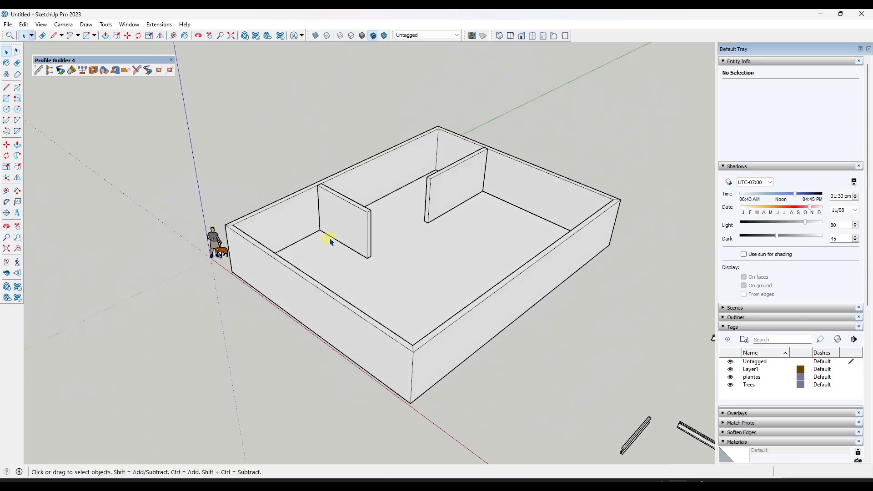
left_click(456, 183)
scroll(404, 208, "up", 3)
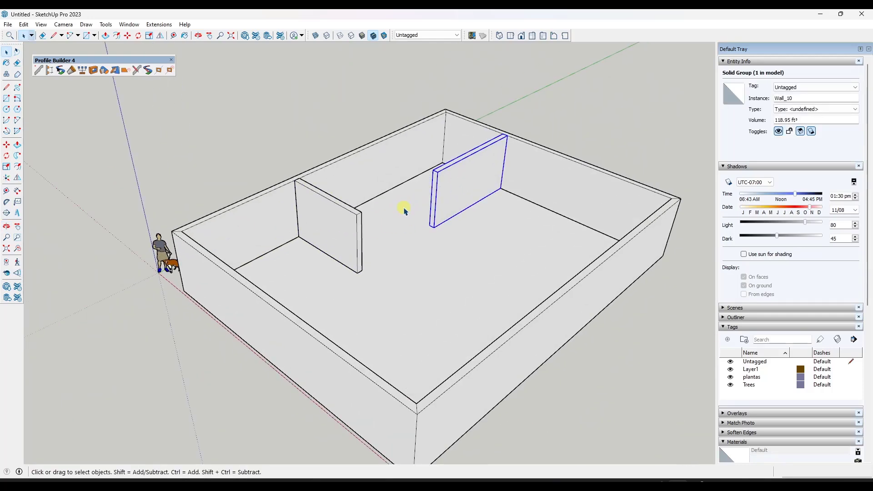
left_click(338, 234, "ctrl")
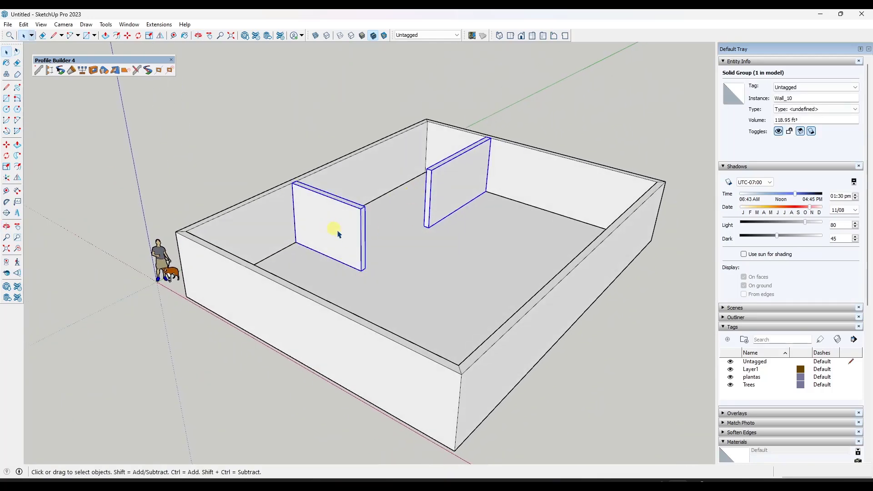
left_click(83, 72)
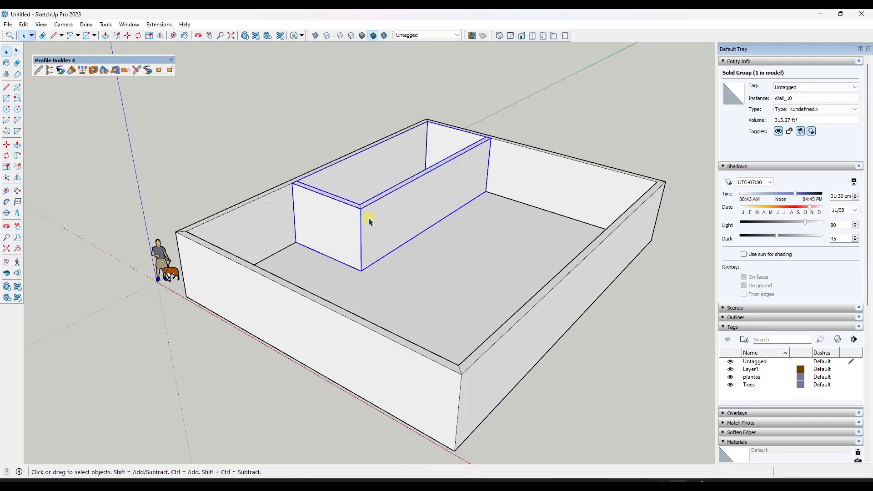
middle_click_drag(370, 218, 464, 143)
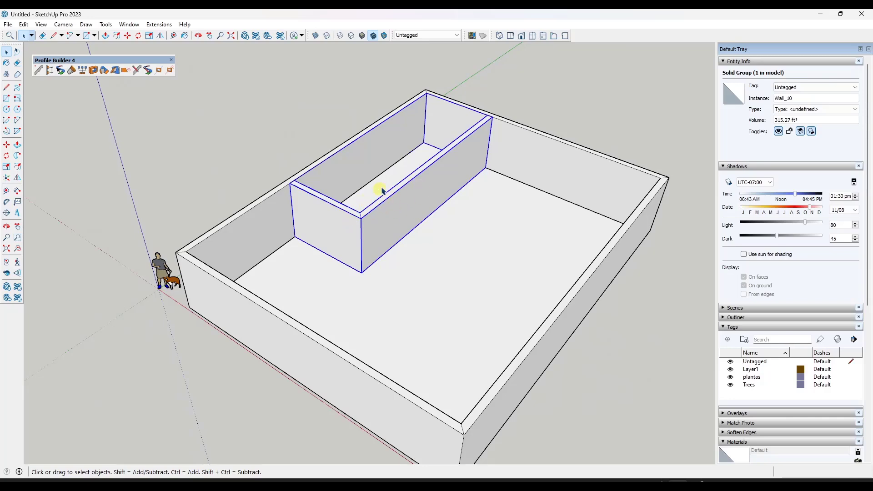
scroll(365, 186, "down", 3)
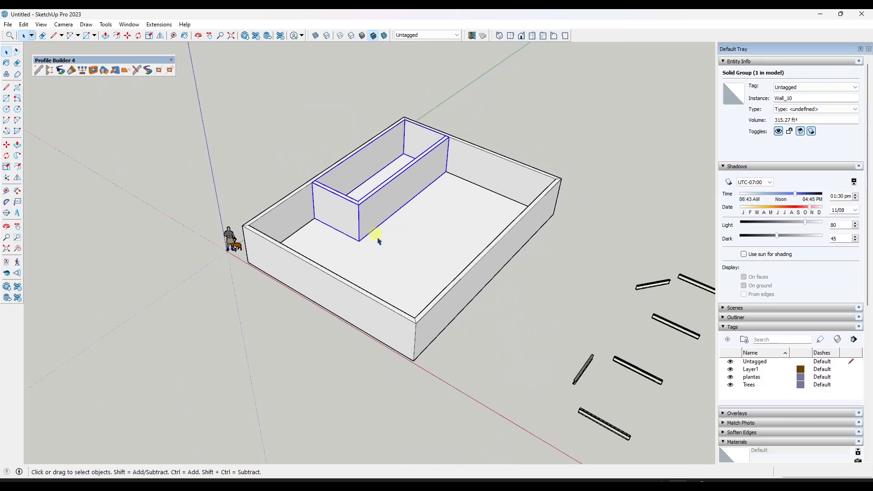
Select the three separate W10X12 beams nearest the red axis, outside the building, and join them into one continuous member with mitred corners
scroll(363, 197, "down", 1)
scroll(326, 187, "down", 2)
scroll(604, 379, "up", 1)
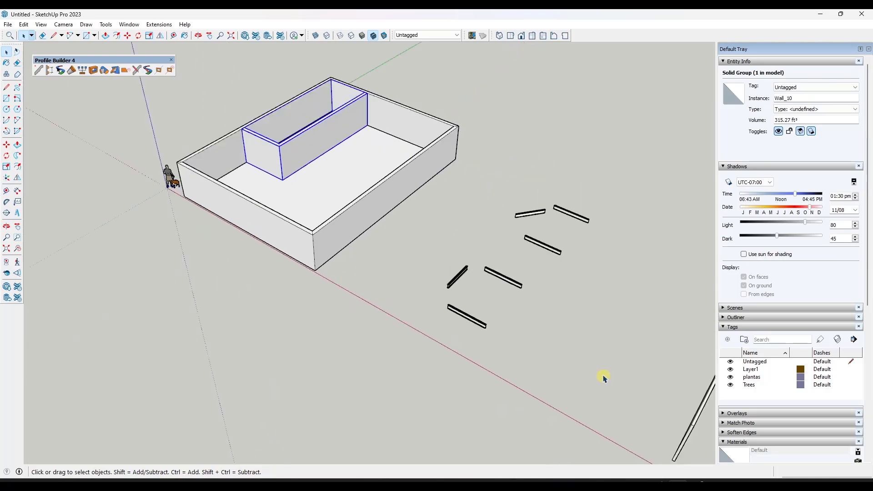
scroll(503, 288, "up", 3)
scroll(520, 292, "up", 2)
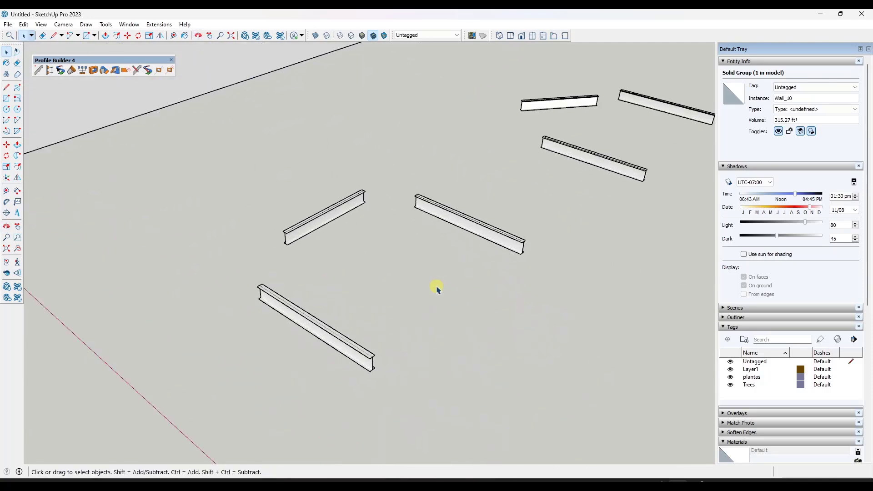
scroll(435, 286, "up", 2)
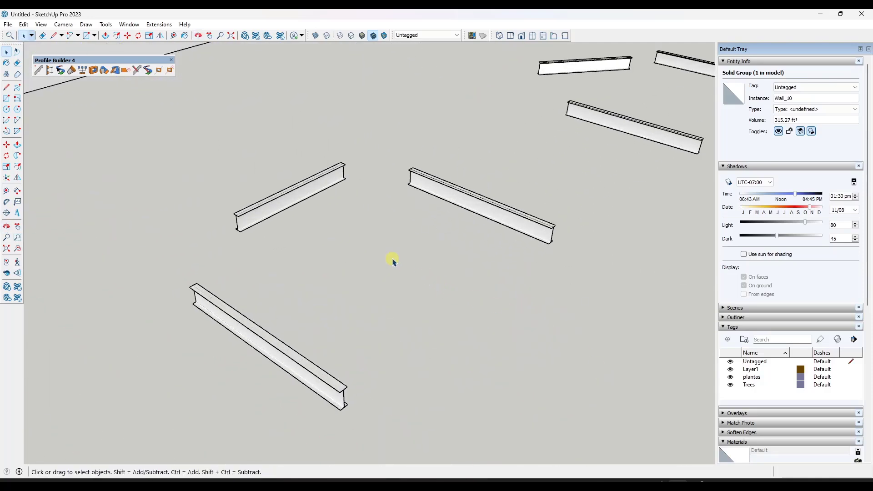
left_click(477, 201)
left_click(269, 344)
left_click(259, 212)
left_click_drag(113, 142, 601, 464)
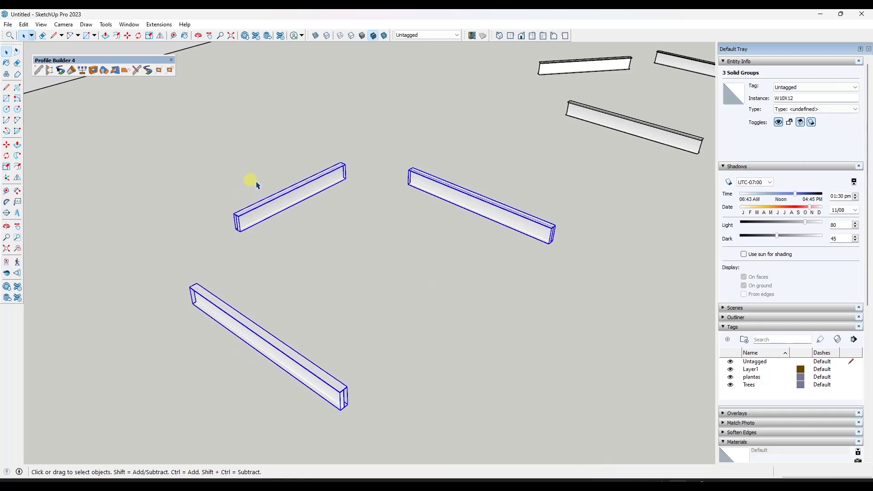
left_click(81, 71)
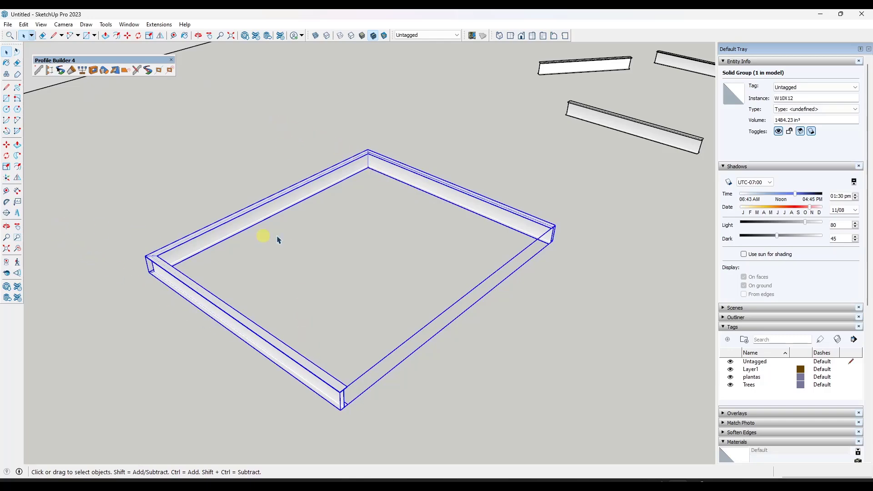
Select the other three W10X12 beams, the ones lying at unequal angles, and join them into one connected member
middle_click_drag(217, 185, 302, 218)
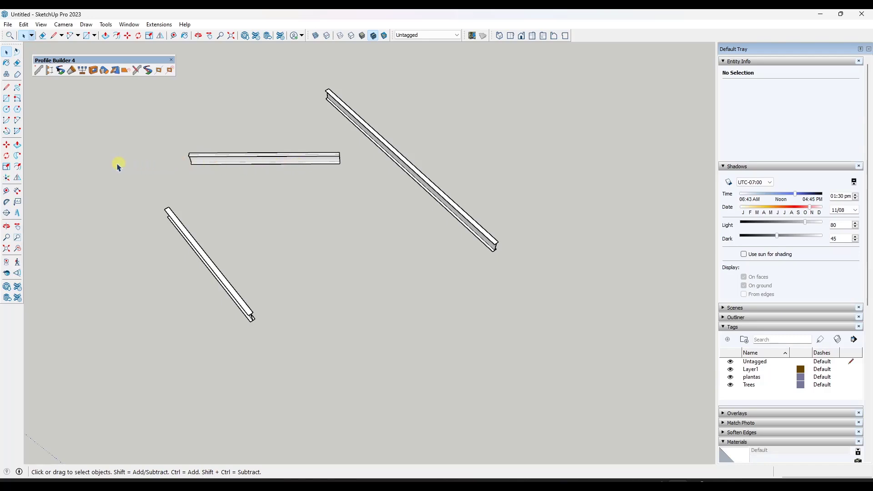
left_click_drag(415, 107, 374, 141)
left_click_drag(193, 270, 162, 274)
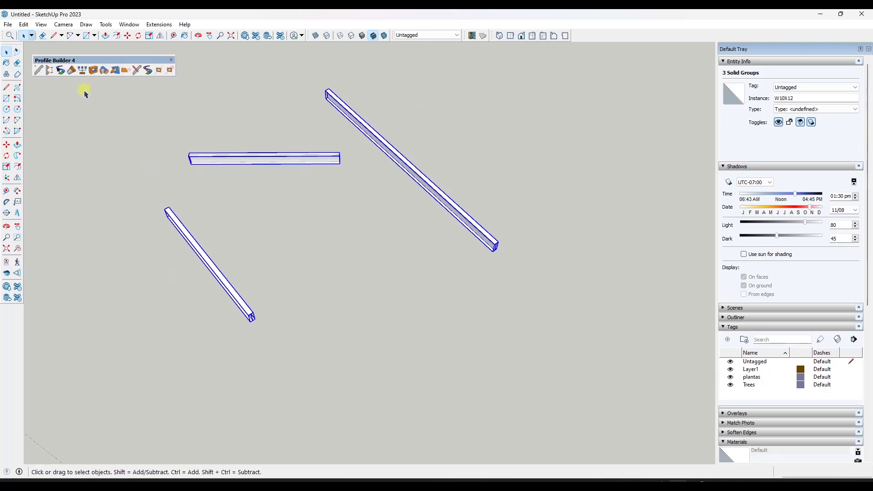
left_click(84, 72)
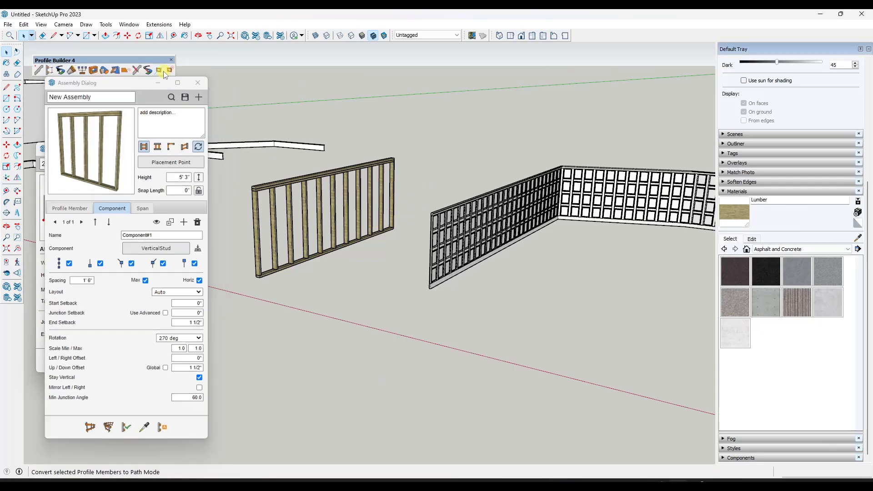
Extend the near end of the lumber stud wall assembly by about 2' 10 1/8" with Extend or Split Profile Members
left_click(163, 72)
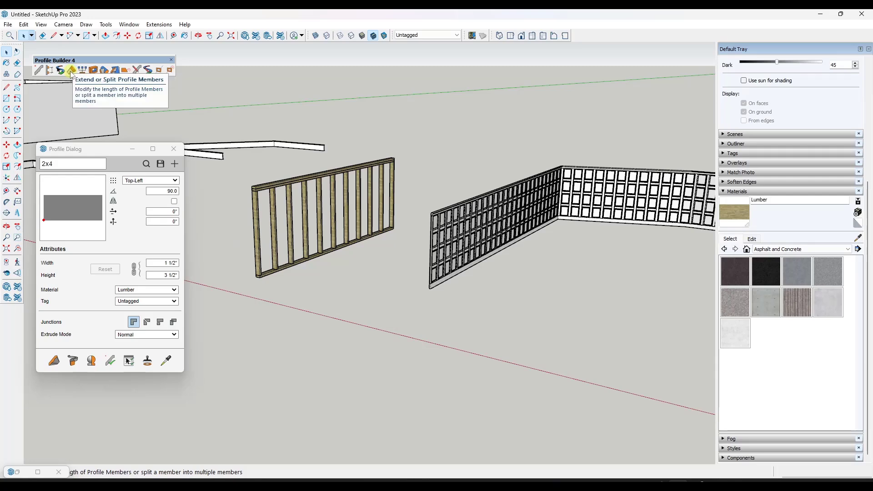
left_click(71, 71)
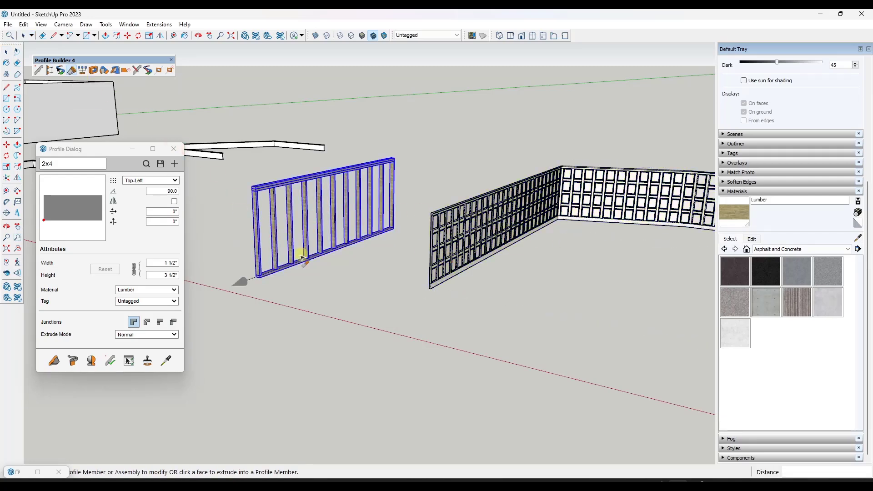
scroll(256, 279, "up", 3)
scroll(257, 271, "up", 1)
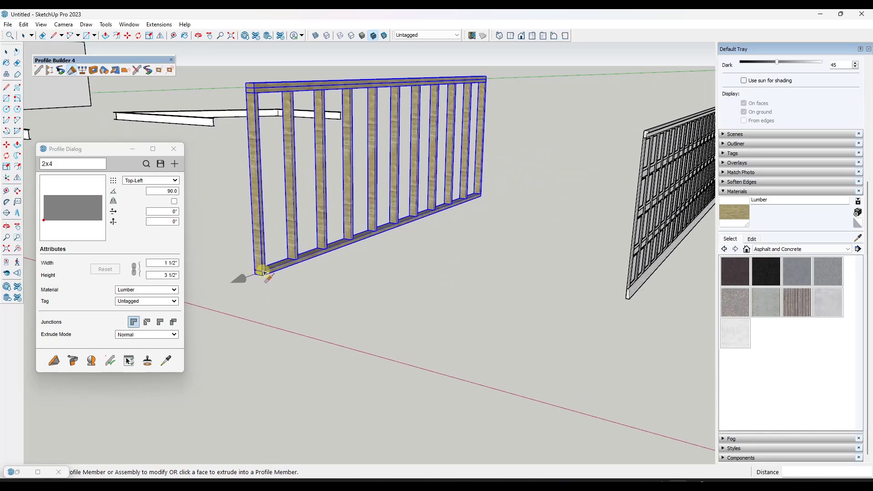
left_click(263, 271)
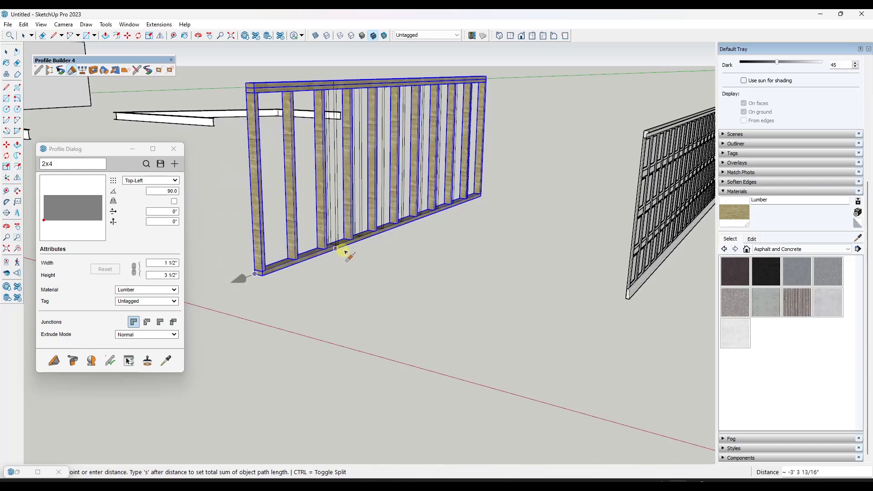
left_click(243, 303)
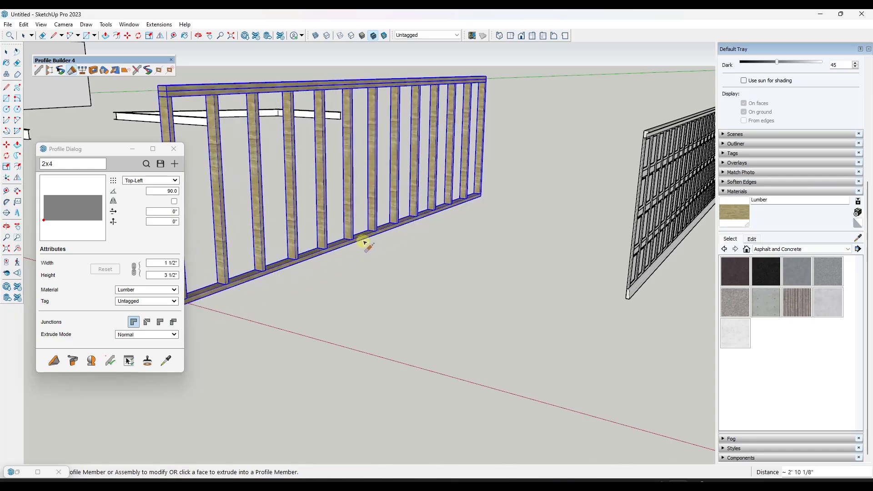
Shorten the stud wall assembly from its near end and extend that end again by about 3' 7 3/4"
middle_click_drag(365, 244, 230, 288)
left_click(220, 288)
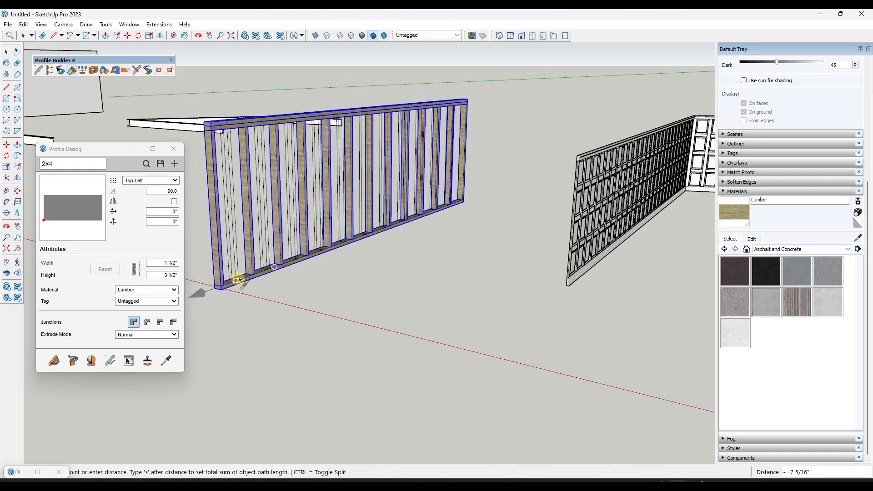
key("Escape")
middle_click_drag(383, 230, 312, 259)
left_click(309, 265)
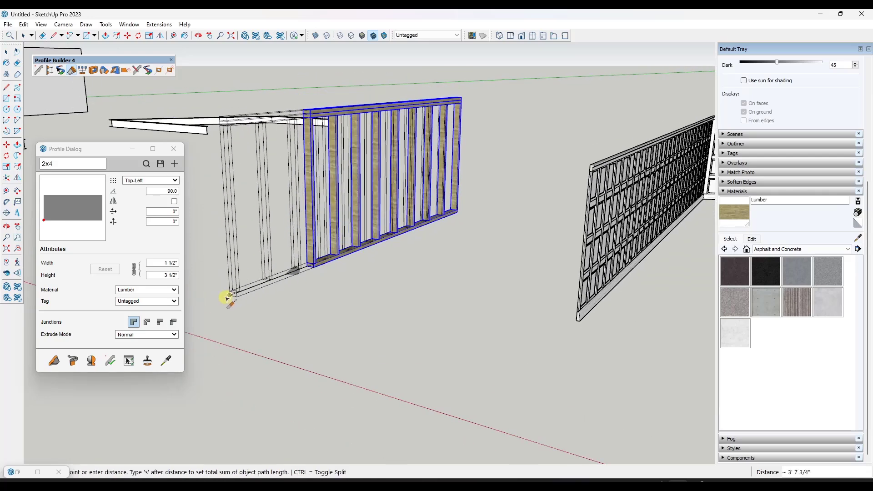
left_click(228, 297)
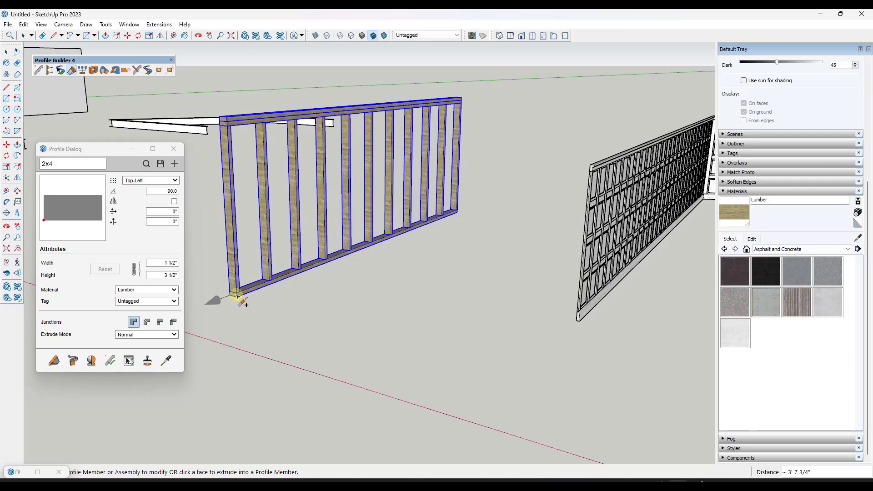
Split the stud wall into three sections, making the first cut about 3' 9 3/4" from its near end
left_click(230, 295)
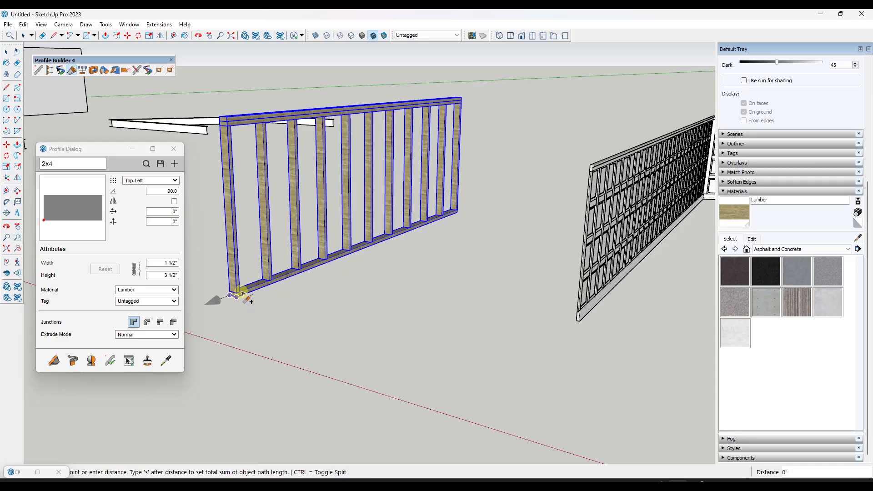
left_click(317, 266)
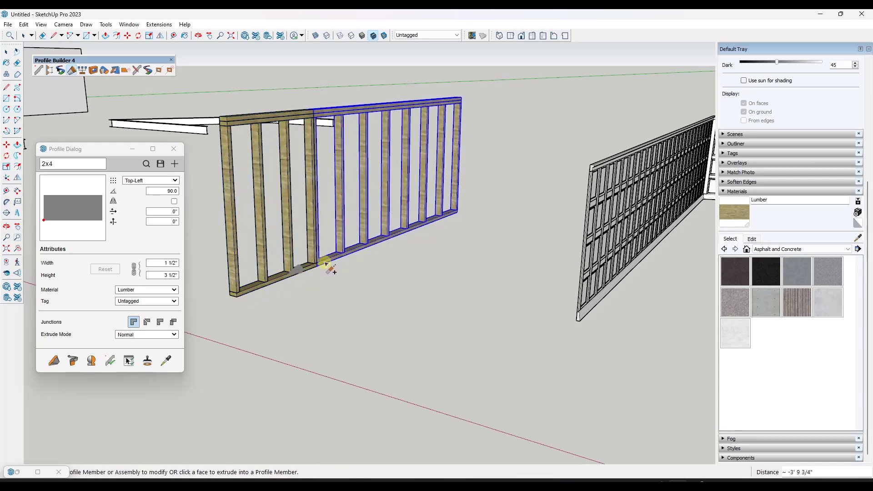
left_click(332, 265)
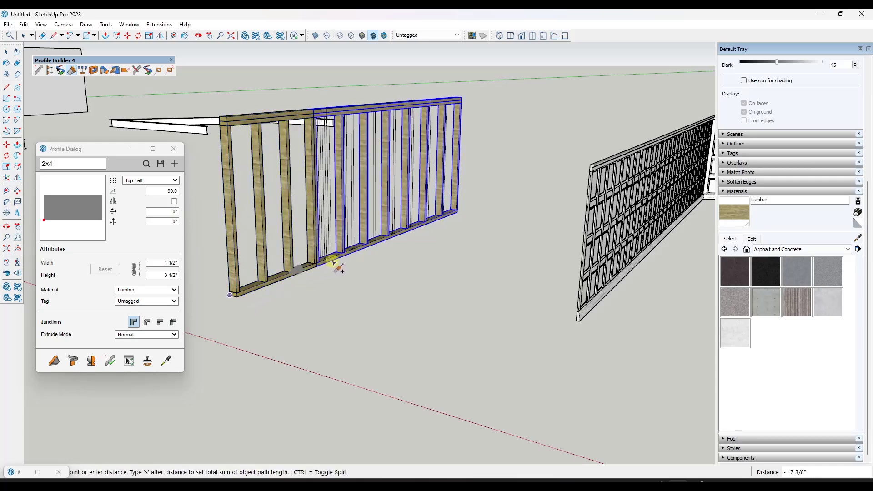
left_click(377, 246)
key("space")
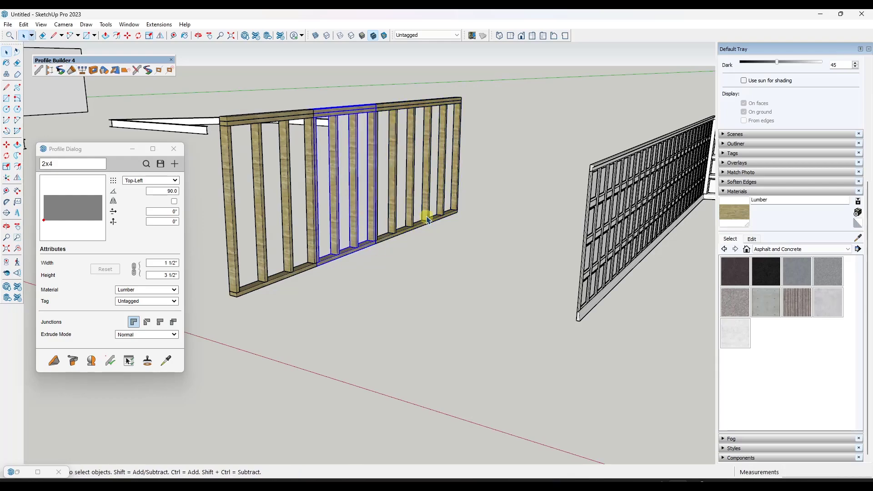
Split the coffered panel wall assembly at a distance of 36 from its near end
middle_click_drag(425, 214, 360, 213)
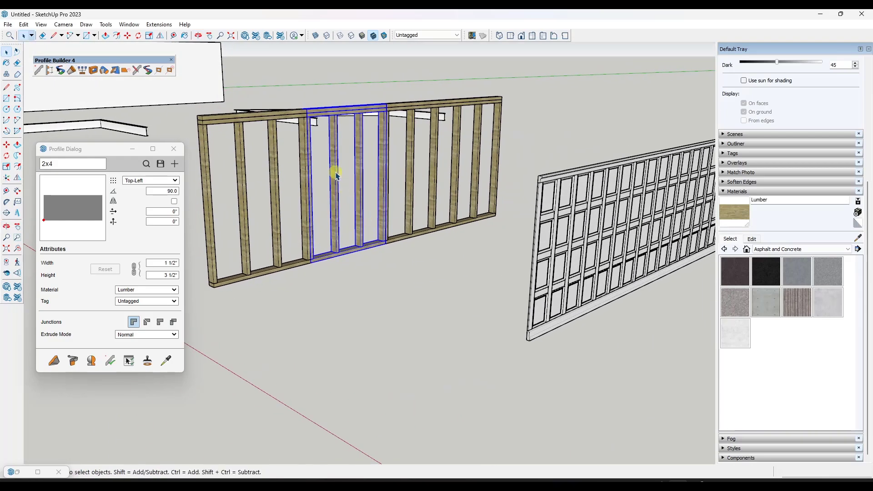
middle_click_drag(337, 166, 285, 222)
scroll(397, 161, "up", 3)
scroll(385, 156, "down", 3)
scroll(403, 195, "down", 2)
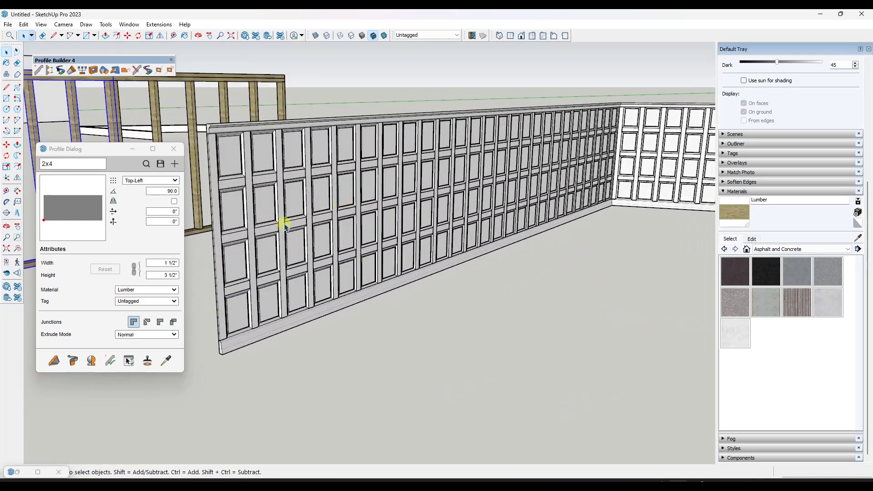
left_click(71, 72)
key("space")
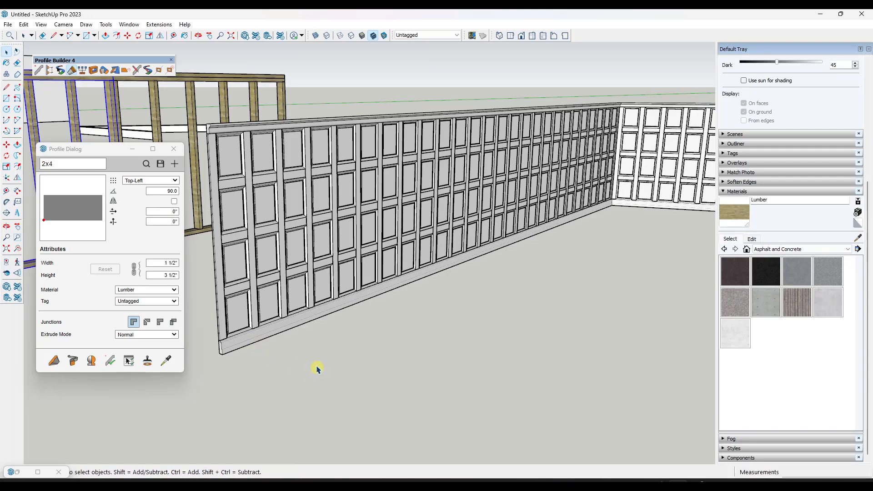
left_click(298, 326)
left_click(371, 384)
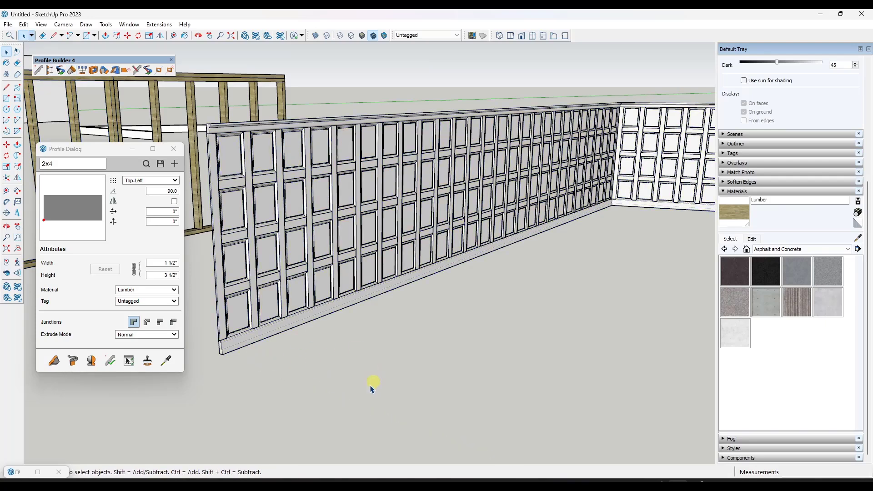
left_click(72, 70)
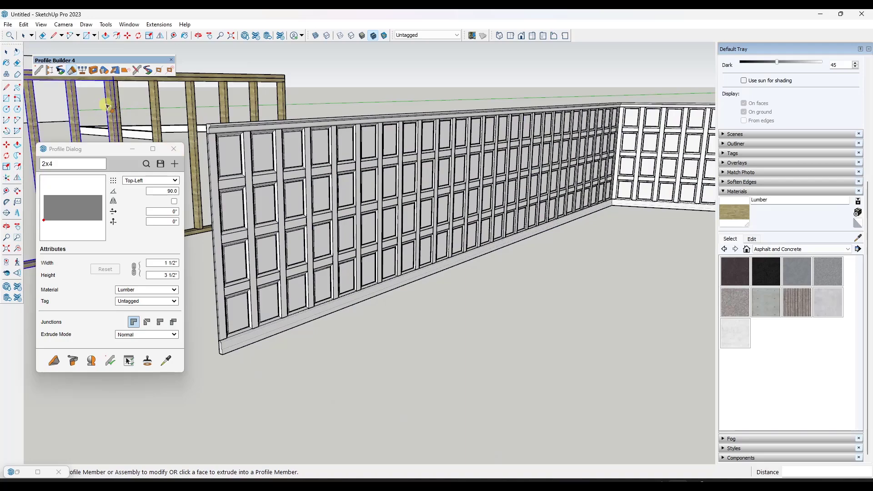
left_click(223, 352)
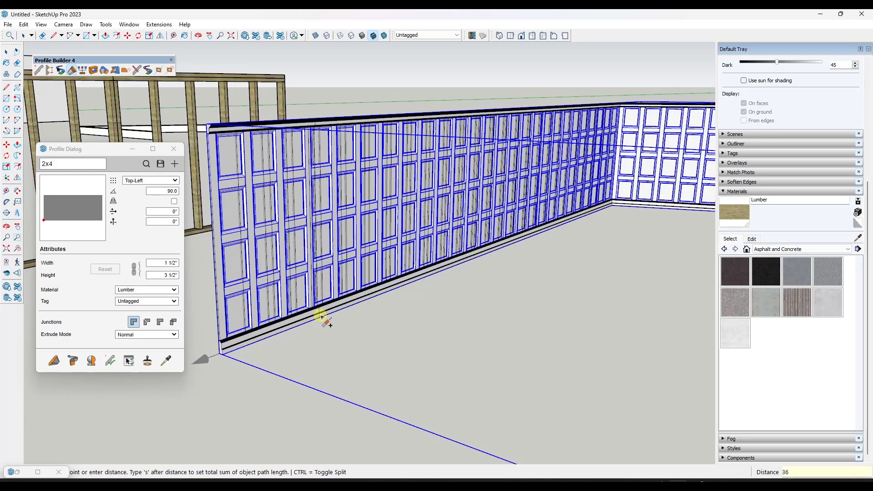
double_click(321, 316)
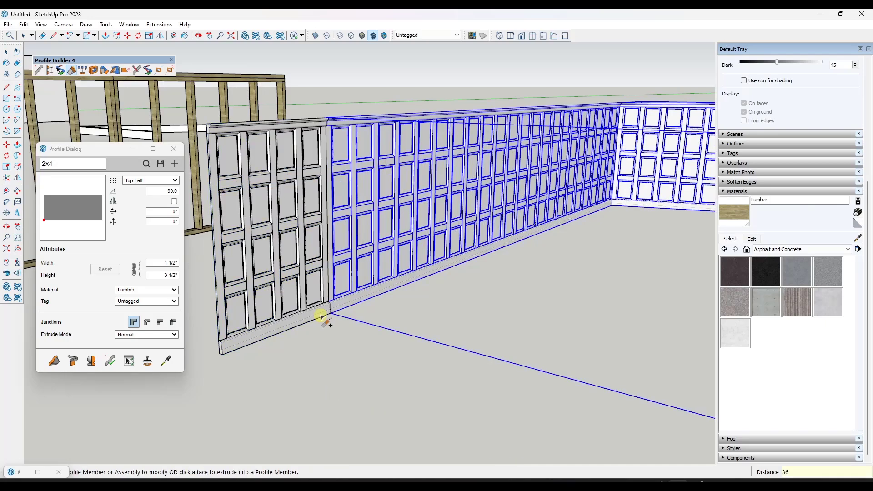
Shorten the longer coffered panel wall section from its cut end by a distance of 48
left_click(352, 307)
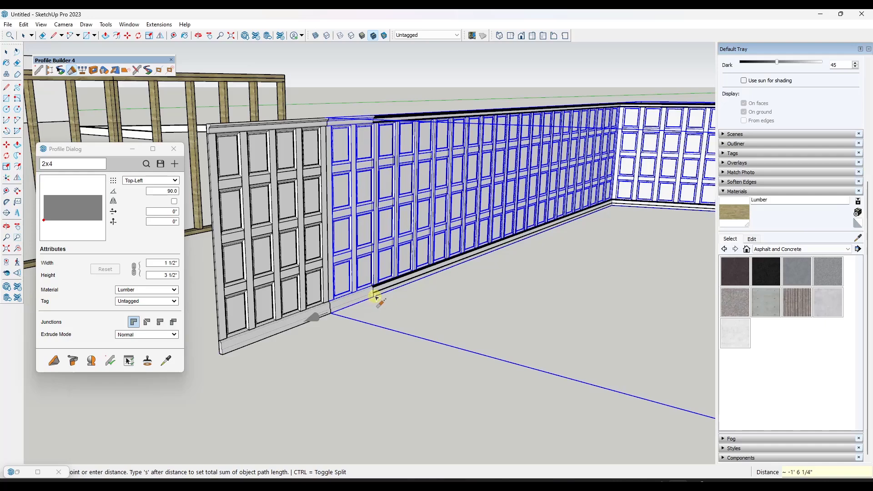
key("Escape")
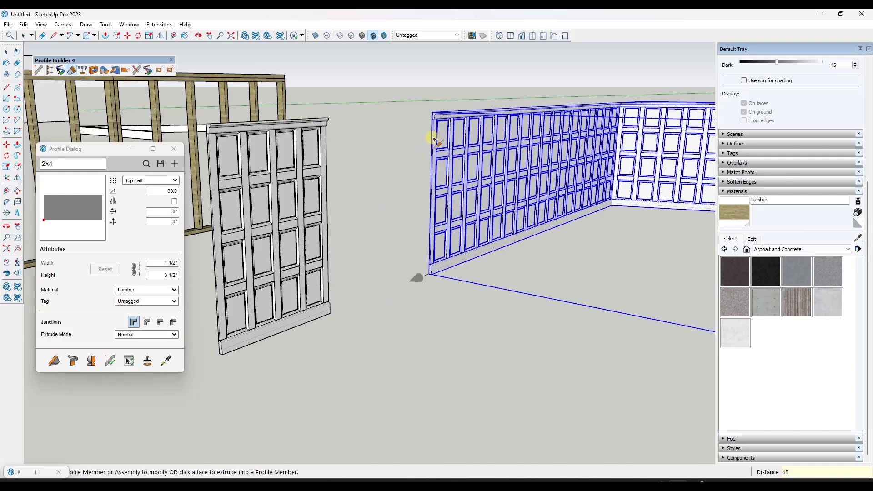
Split one panel off each end of the mesh panel railing assembly and pull the remaining railing back from both cuts
middle_click_drag(342, 273, 363, 171)
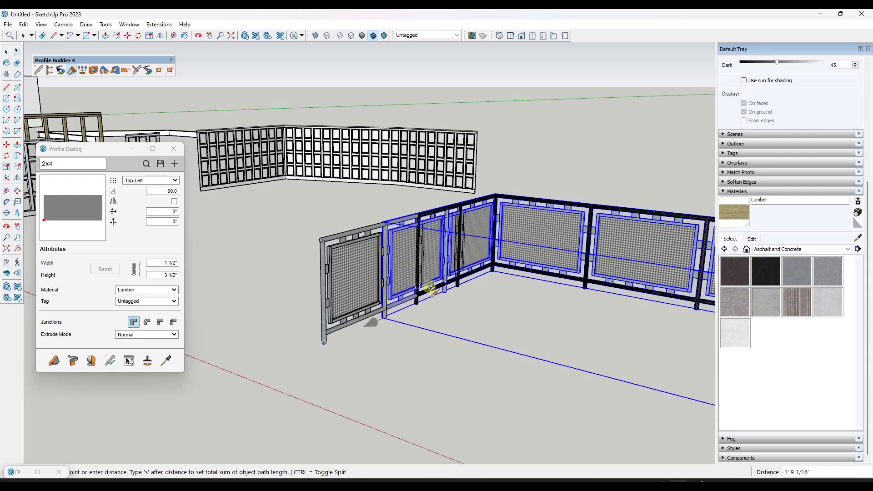
scroll(355, 253, "down", 3)
scroll(595, 284, "down", 2)
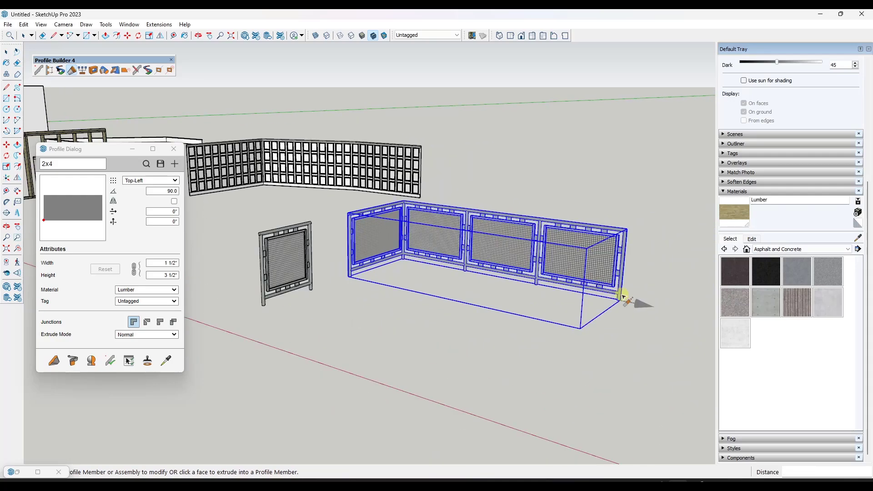
left_click(620, 300)
middle_click_drag(559, 289, 407, 230)
Close the Profile Dialog, restore the Assembly Dialog and build the stud wall assembly along the full length of the straight line
left_click(475, 326)
left_click(174, 148)
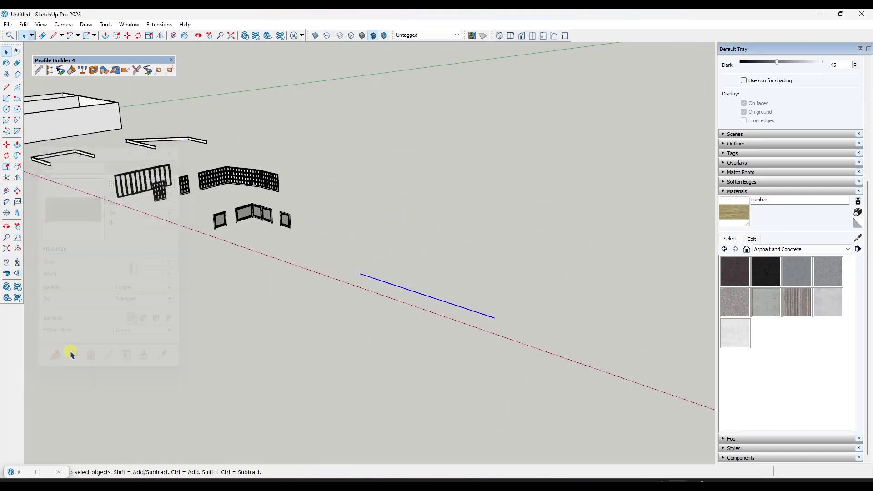
left_click(21, 475)
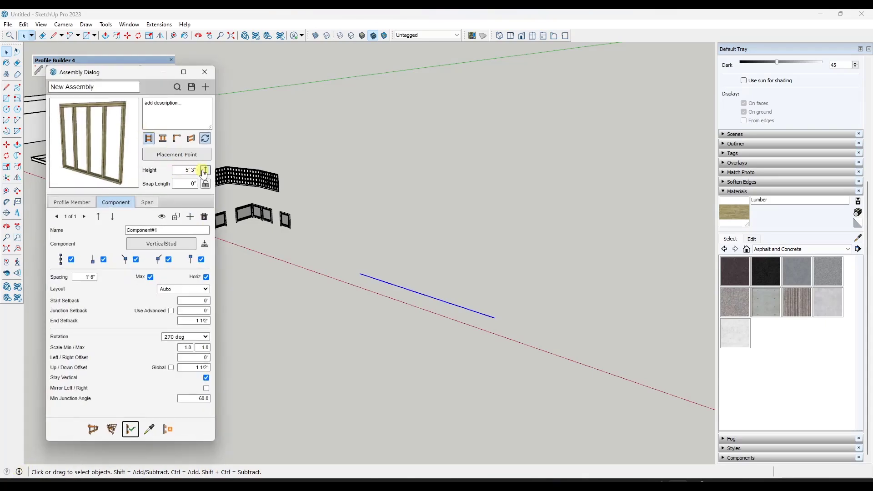
left_click(104, 426)
left_click(360, 274)
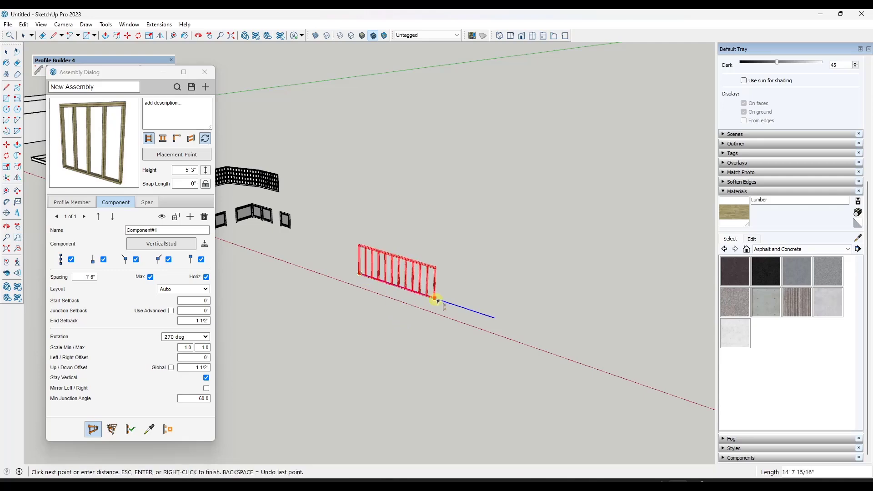
double_click(495, 320)
middle_click_drag(496, 321, 508, 216)
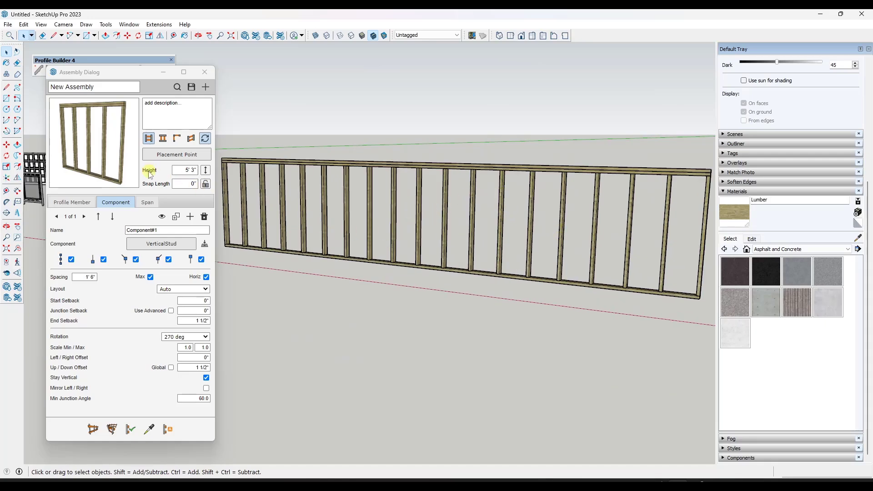
Set the stud wall assembly's height to 8' in the height editor and refresh the assembly preview
left_click(206, 170)
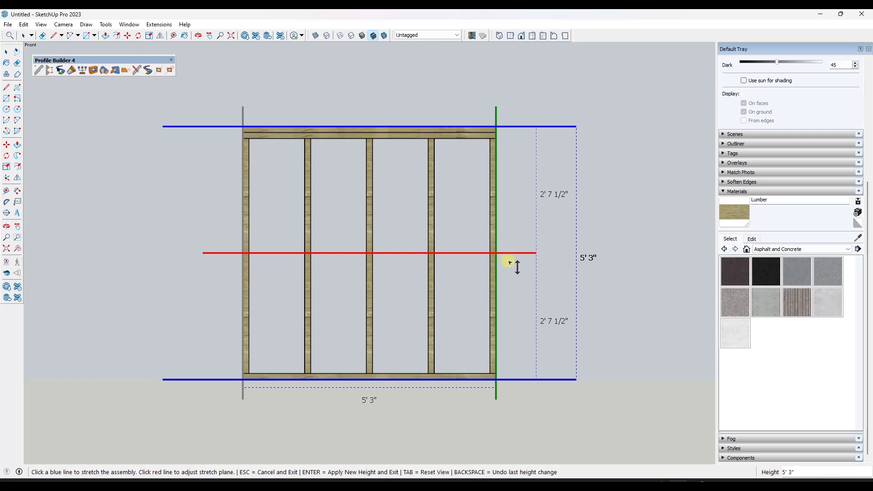
left_click(507, 127)
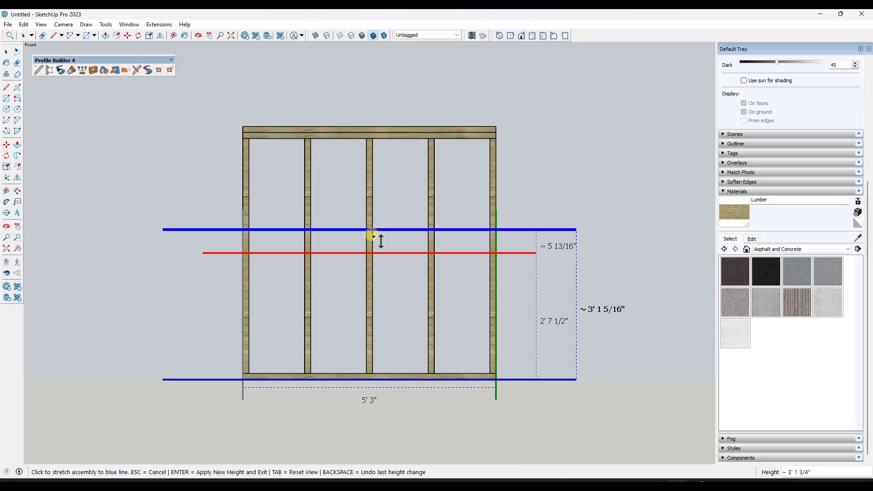
left_click(391, 206)
left_click(433, 380)
left_click(433, 313)
key("BackSpace")
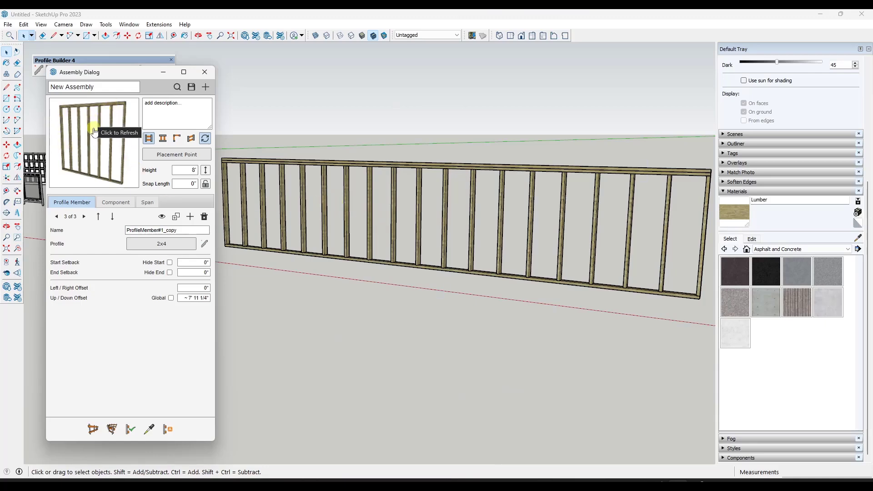
left_click(94, 132)
Apply the current assembly settings to the stud wall built in the model
left_click(408, 220)
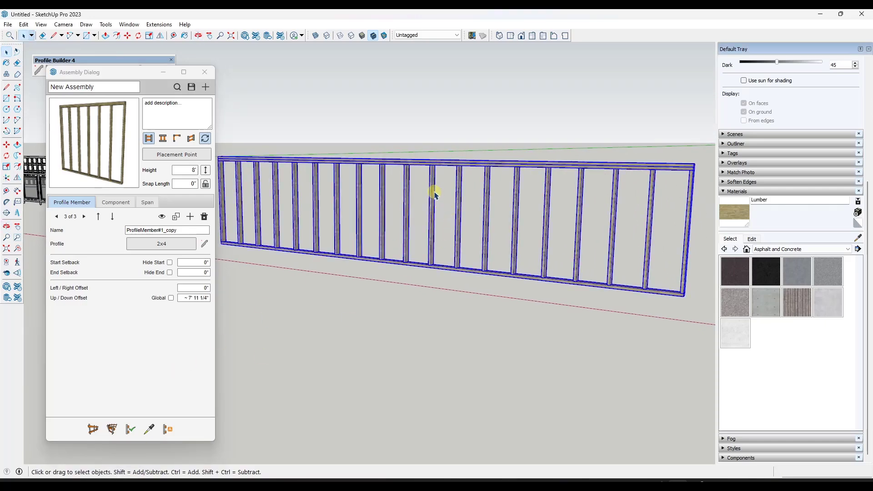
left_click(131, 432)
middle_click_drag(380, 178, 526, 152)
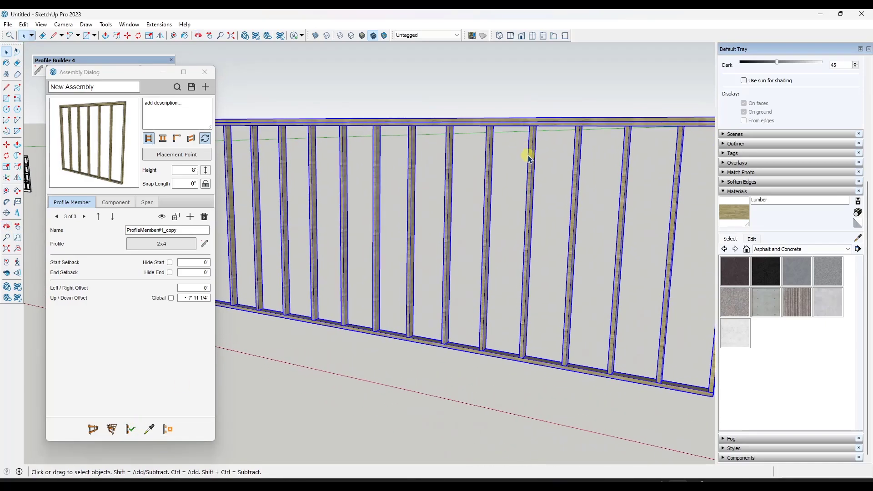
Load the assembly of the middle mesh panel railing into the Assembly Dialog without saving the current assembly
scroll(497, 195, "down", 5)
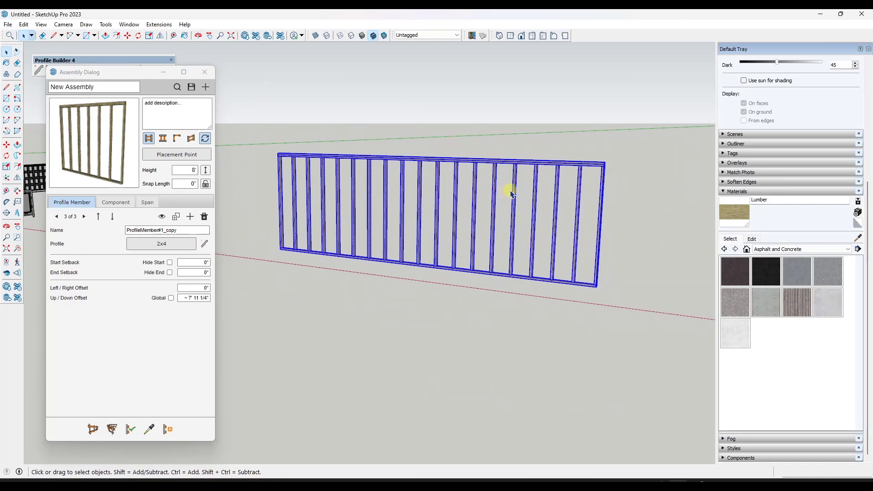
scroll(510, 189, "down", 5)
middle_click_drag(552, 195, 347, 194)
scroll(347, 195, "up", 5)
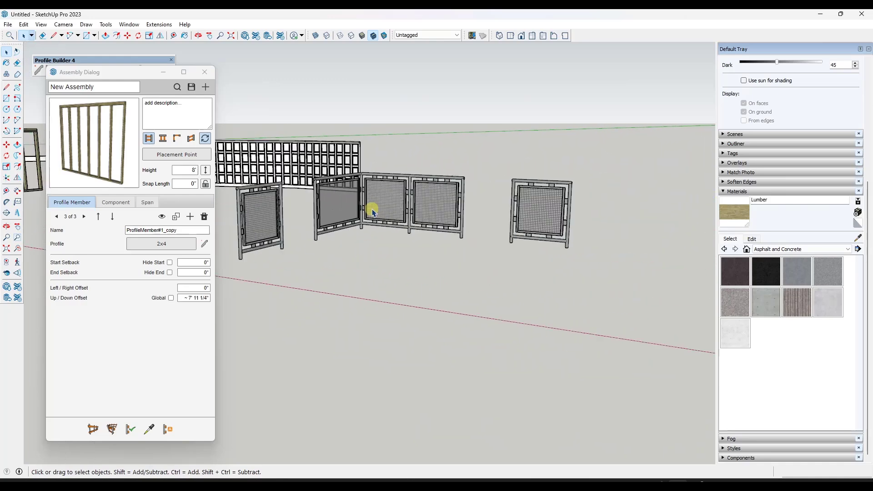
left_click(396, 202)
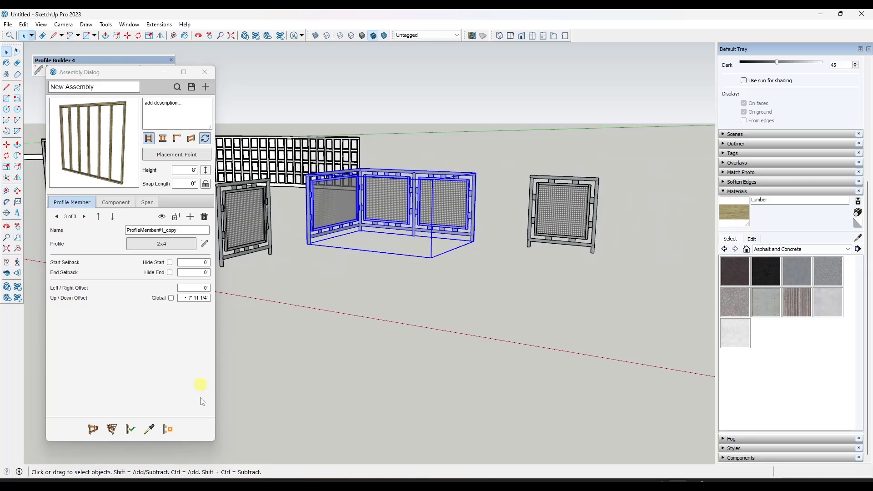
left_click(150, 429)
left_click(392, 209)
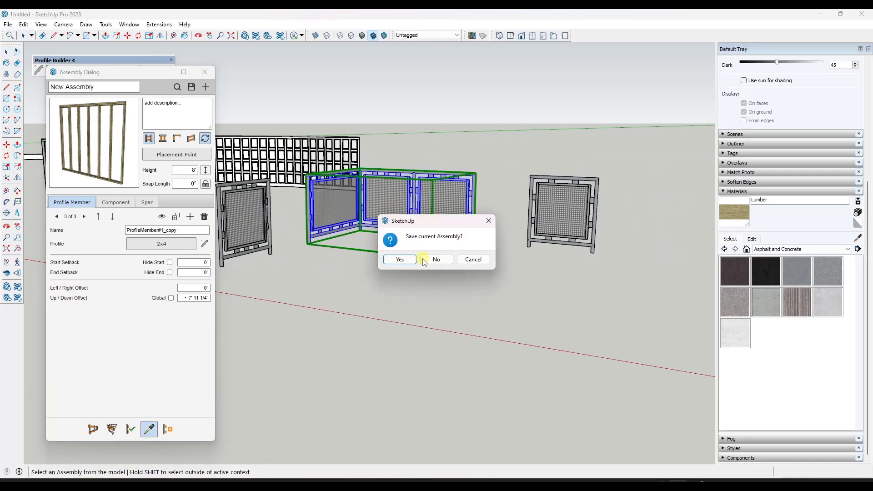
left_click(437, 259)
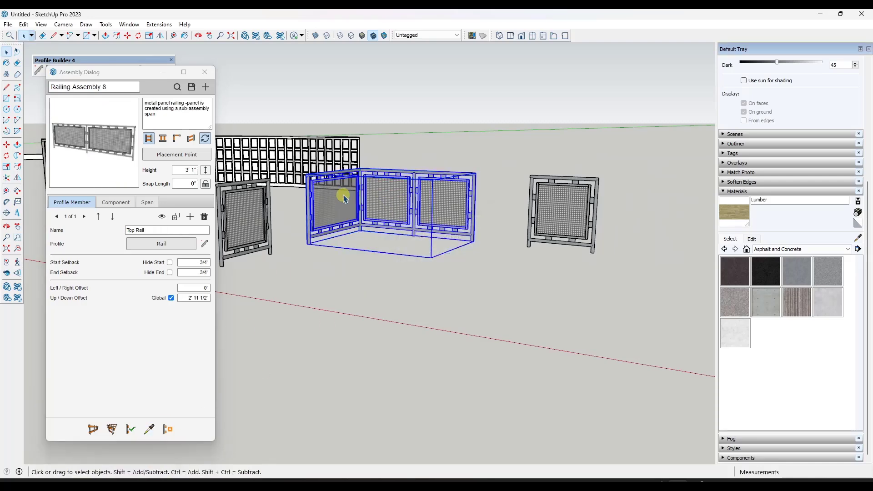
Open the height editor for Railing Assembly 8 and stretch its top up to a height of about 6' 4 3/4"
left_click(205, 170)
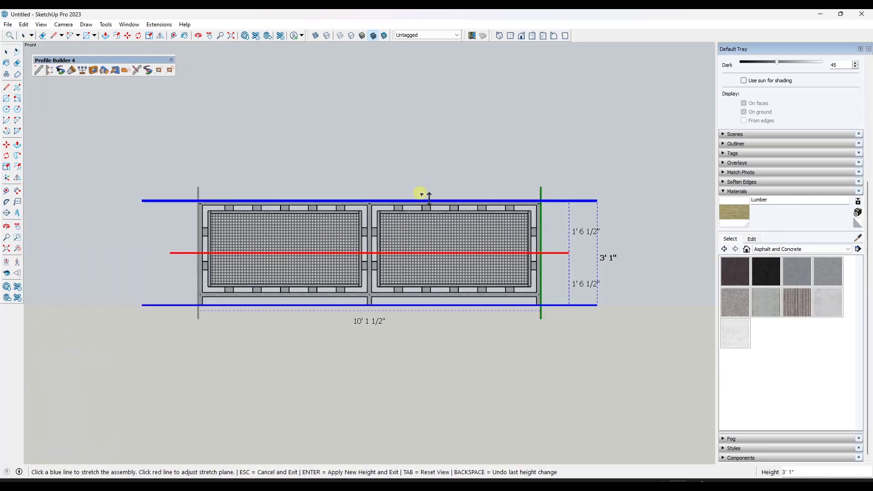
left_click(421, 198)
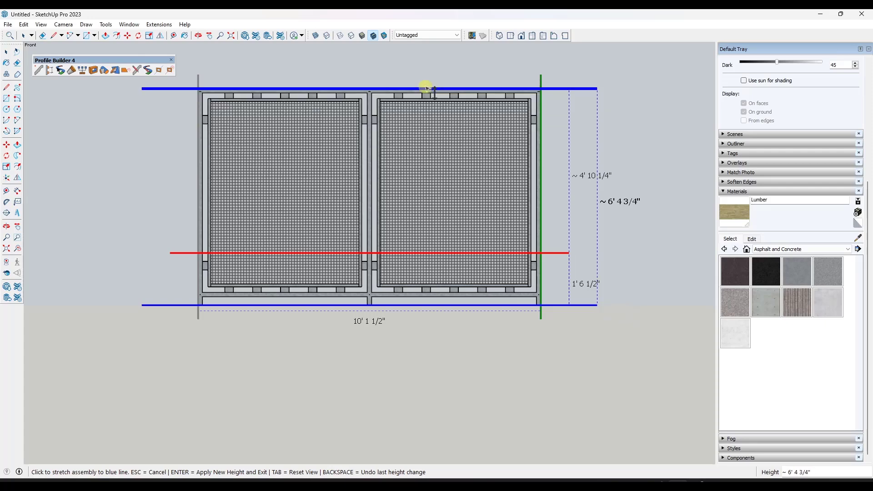
left_click(424, 88)
Raise the railing's stretch plane and lower its top to a height of about 2' 10 9/16"
left_click(417, 252)
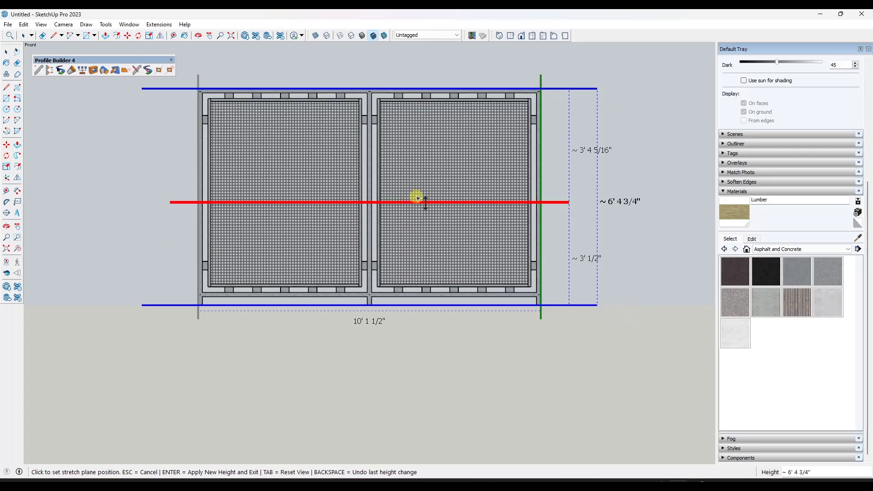
left_click(418, 173)
left_click(398, 88)
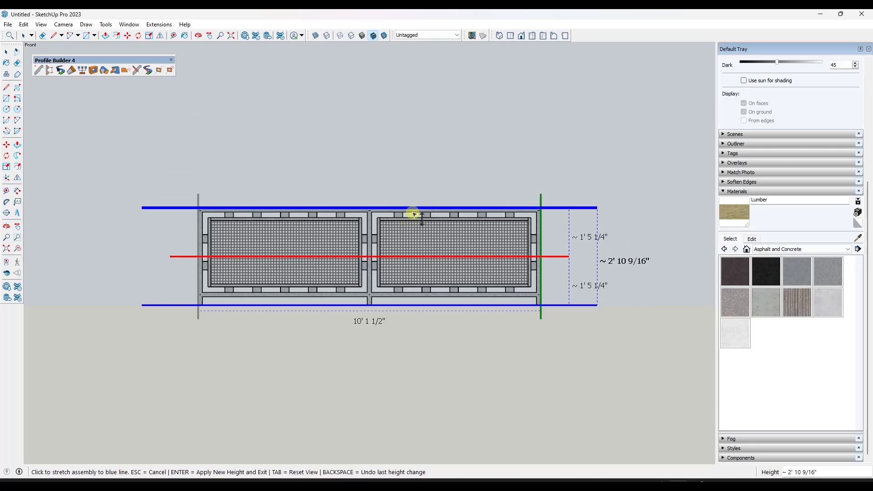
left_click(413, 208)
Set the railing's stretch plane about 1' 8 3/16" above its base, stretch the height to about 2' 9 7/8" and apply it
left_click(414, 255)
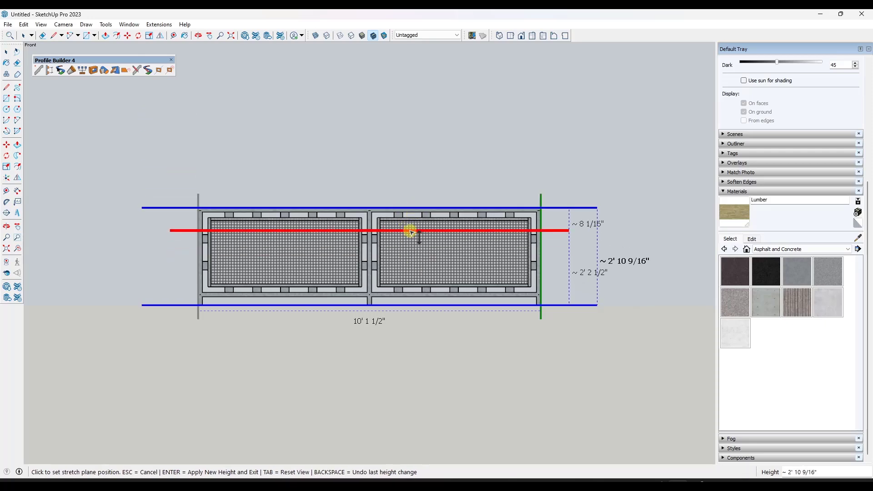
left_click(412, 248)
left_click(410, 208)
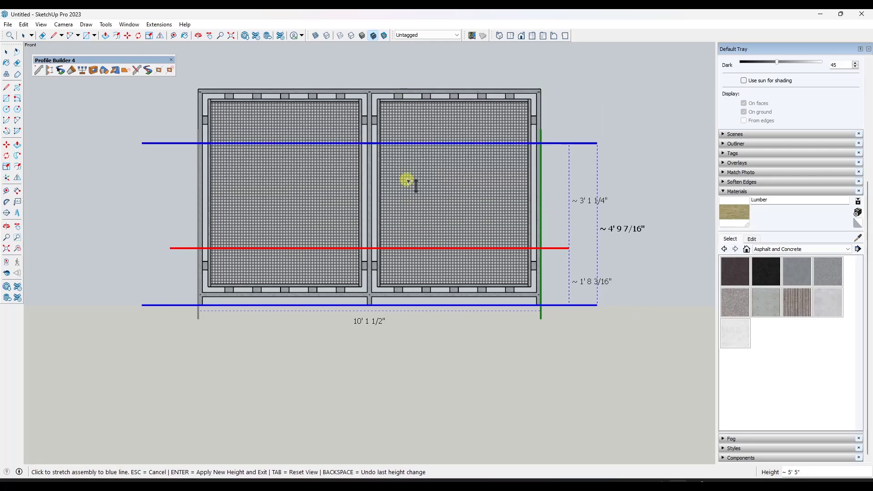
left_click(404, 209)
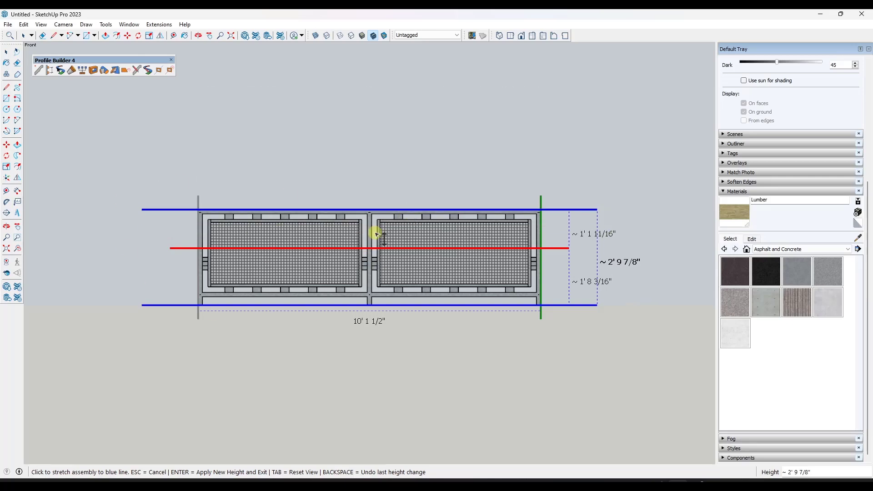
key("Return")
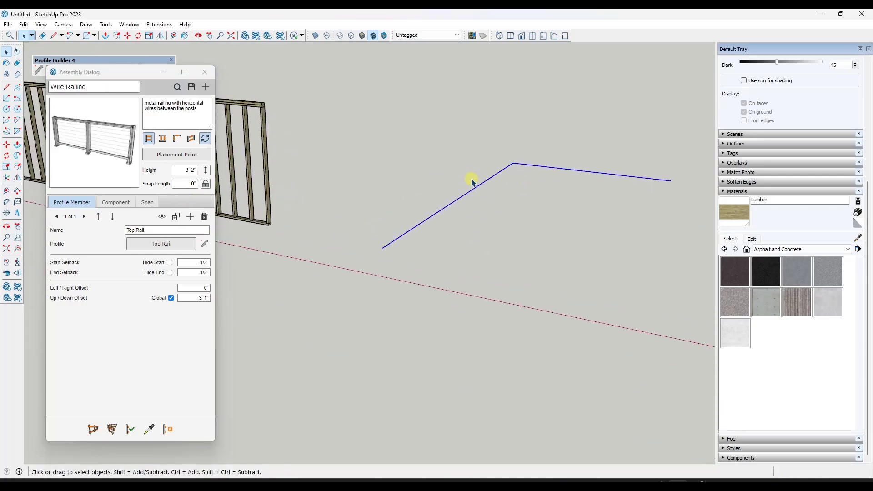
Build the Wire Railing assembly along the selected two-segment path and inspect how its posts sit on the path line
left_click(111, 429)
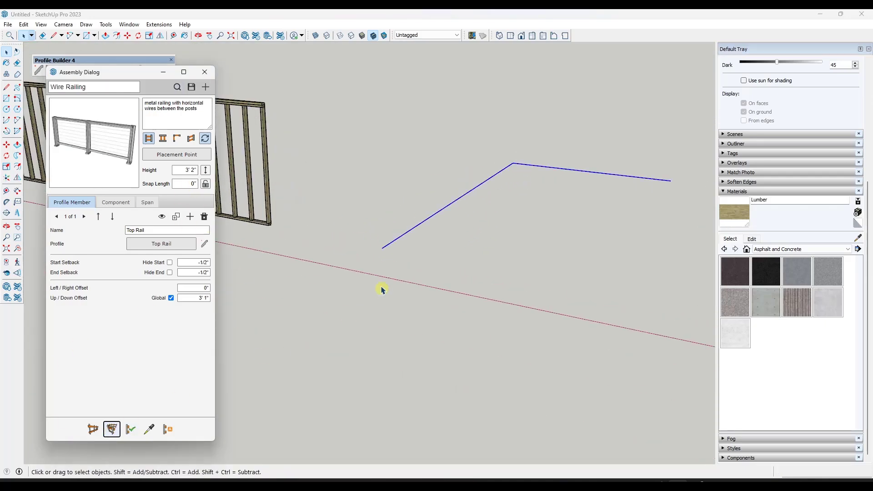
scroll(400, 223, "up", 5)
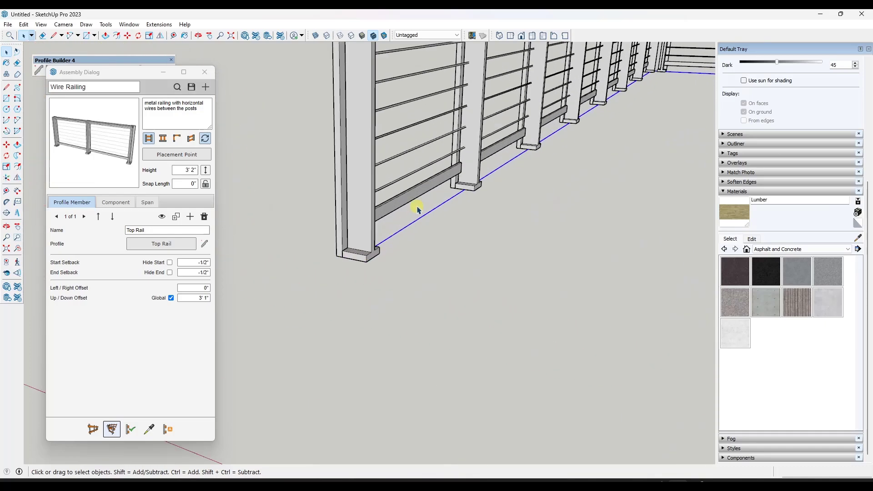
mouse_move(418, 203)
middle_mouse_down()
mouse_move(495, 157)
mouse_move(429, 191)
middle_mouse_up()
scroll(321, 249, "up", 3)
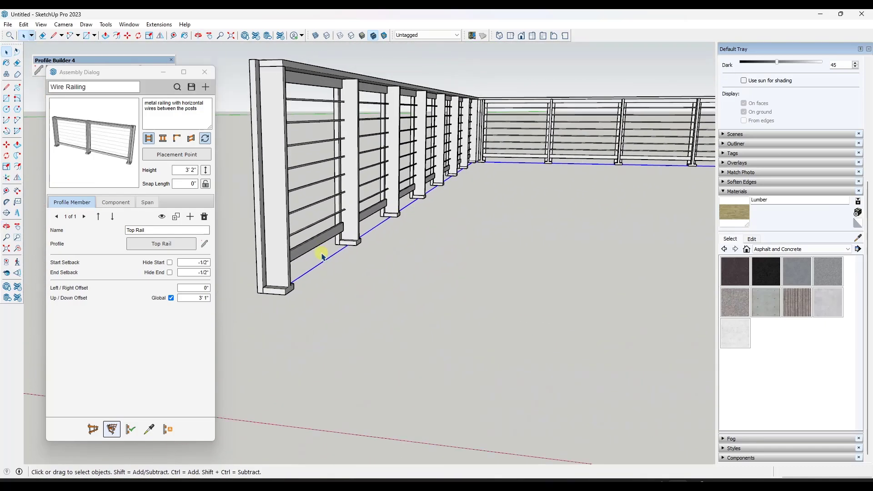
scroll(366, 241, "up", 3)
scroll(367, 241, "up", 1)
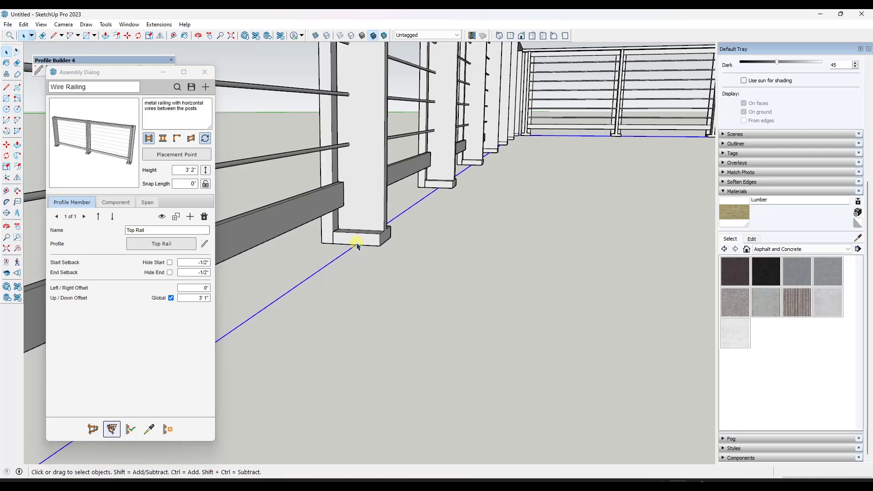
scroll(368, 243, "down", 2)
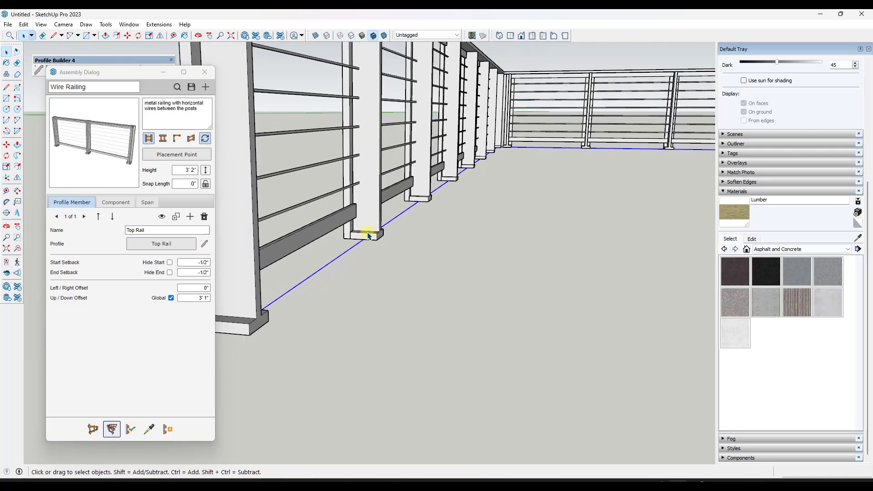
middle_click_drag(369, 243, 274, 304, "shift")
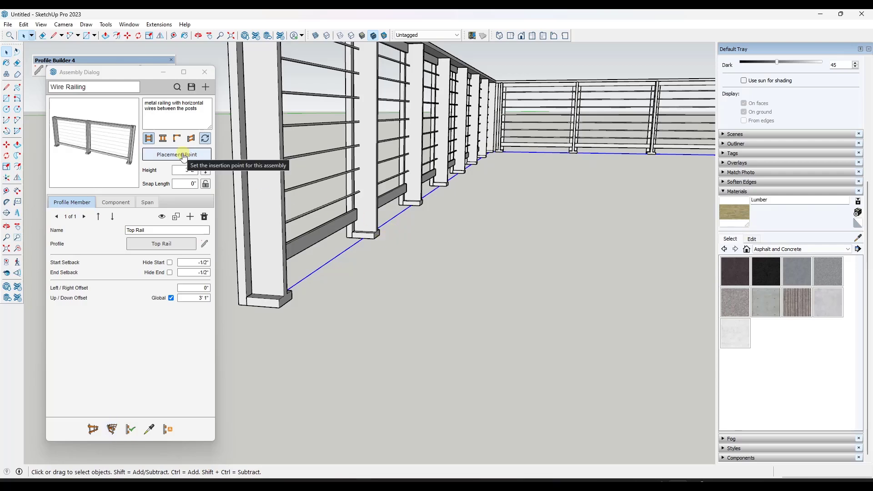
Set the Wire Railing assembly's placement point to the bottom-right corner of the post base in the left view
left_click(182, 155)
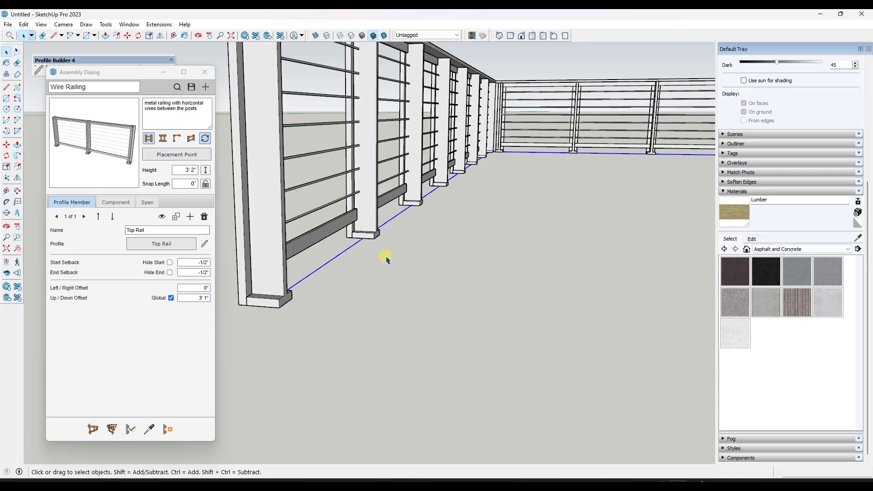
left_click(171, 153)
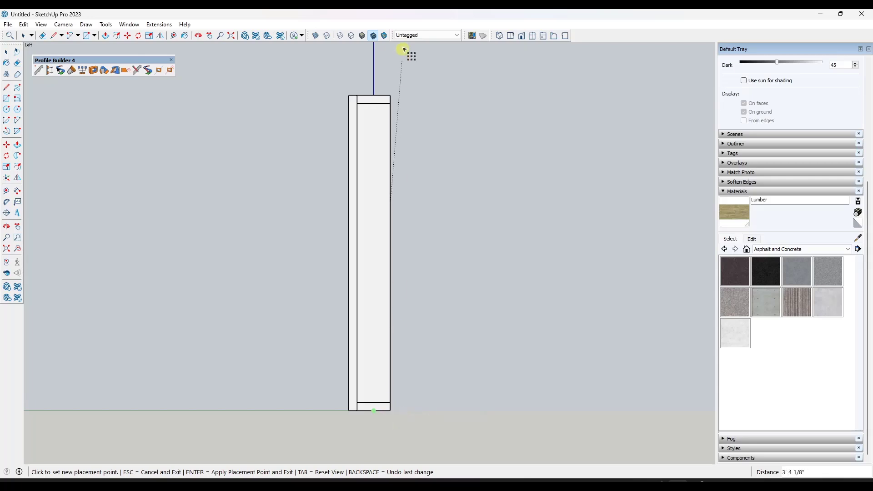
left_click(390, 411)
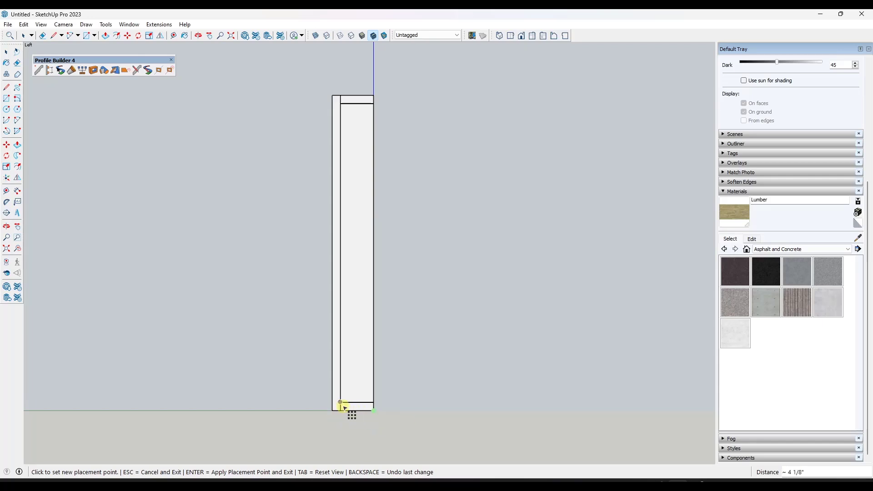
Confirm the placement point at the post base's bottom-right corner and apply it to the existing Wire Railing
key("Return")
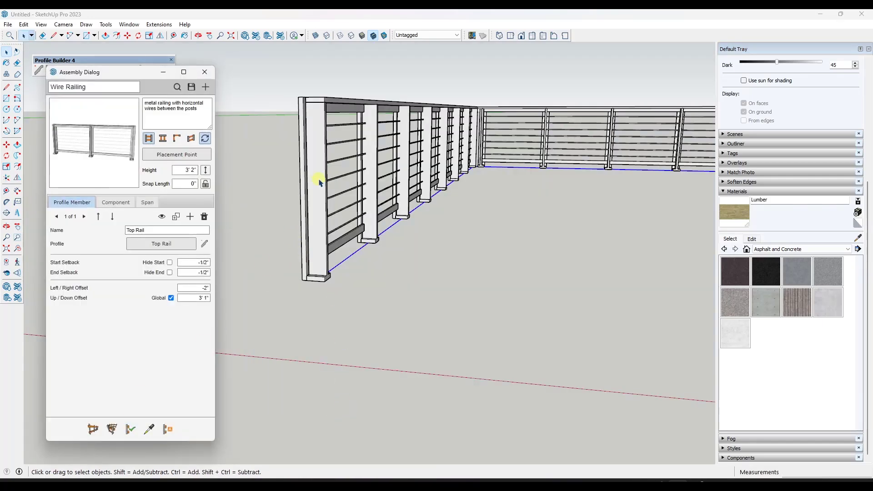
left_click(319, 182)
scroll(319, 255, "up", 3)
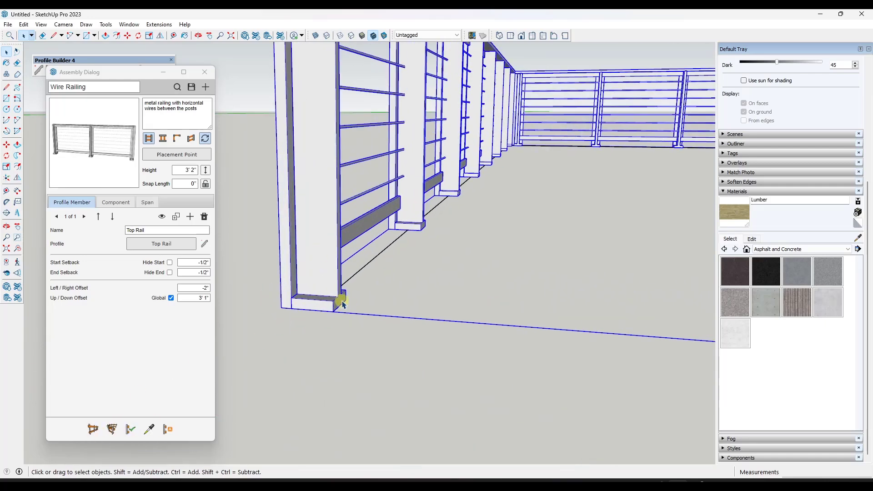
left_click(131, 435)
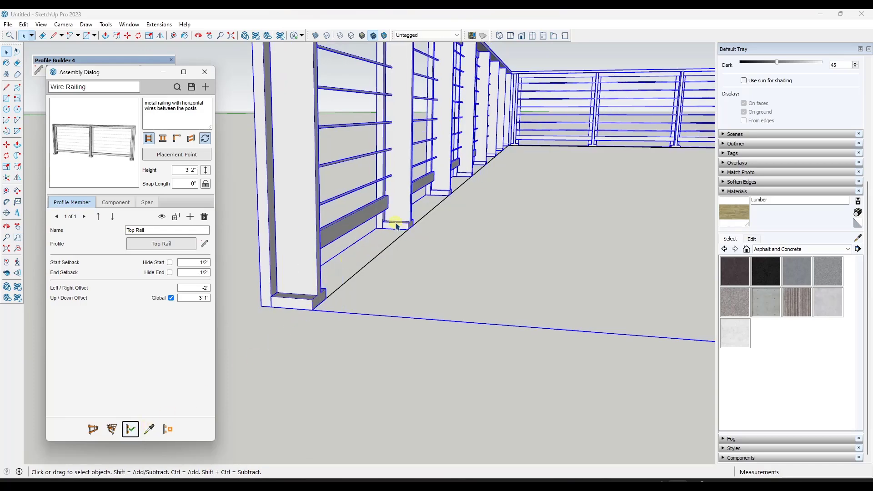
Set the Wire Railing's placement point to the post base's bottom-left corner, 5" away, and apply it to the railing
left_click(179, 155)
left_click(347, 411)
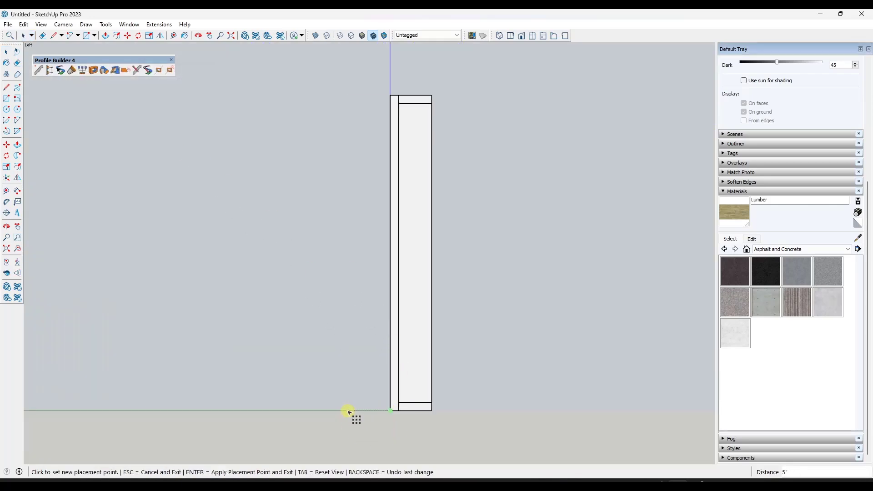
key("Return")
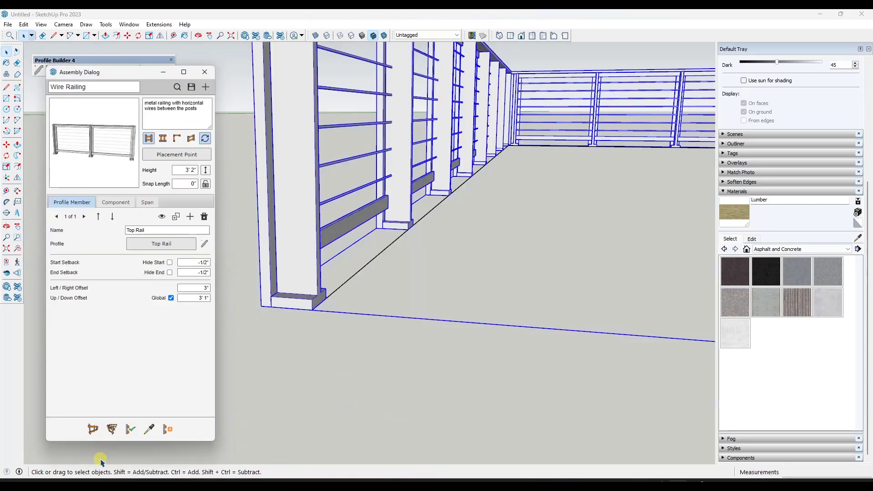
left_click(131, 428)
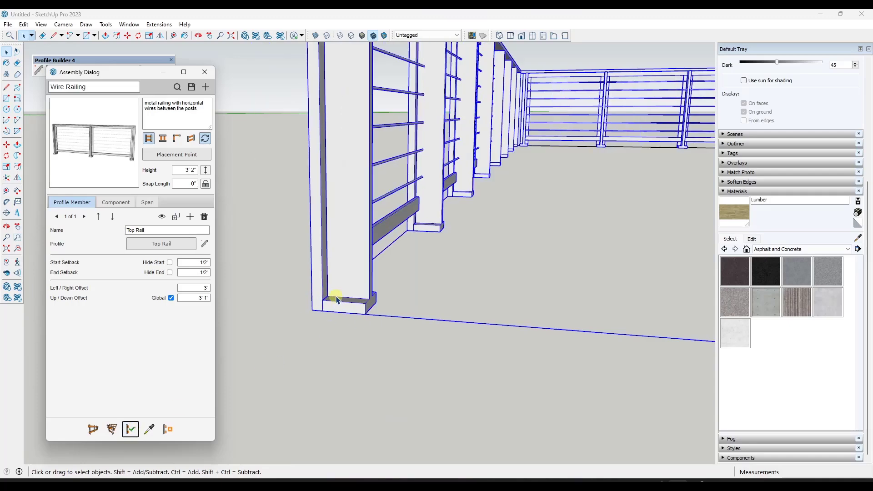
middle_click_drag(337, 301, 541, 245)
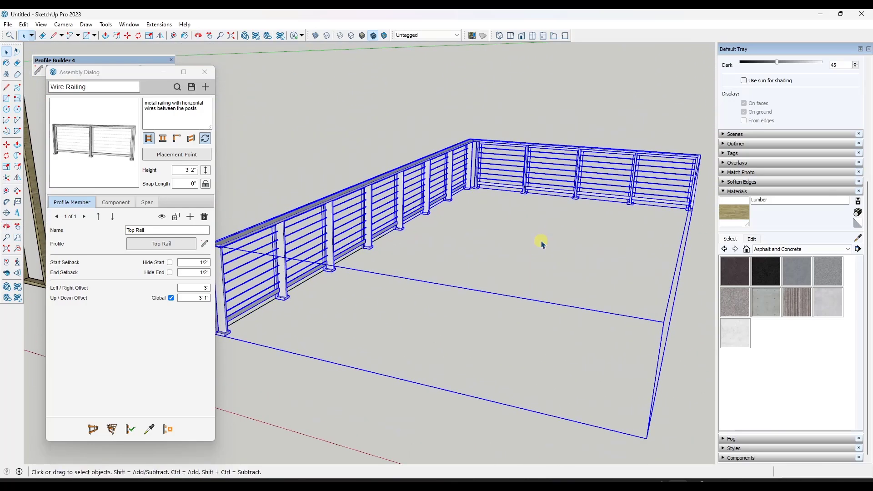
scroll(492, 182, "down", 2)
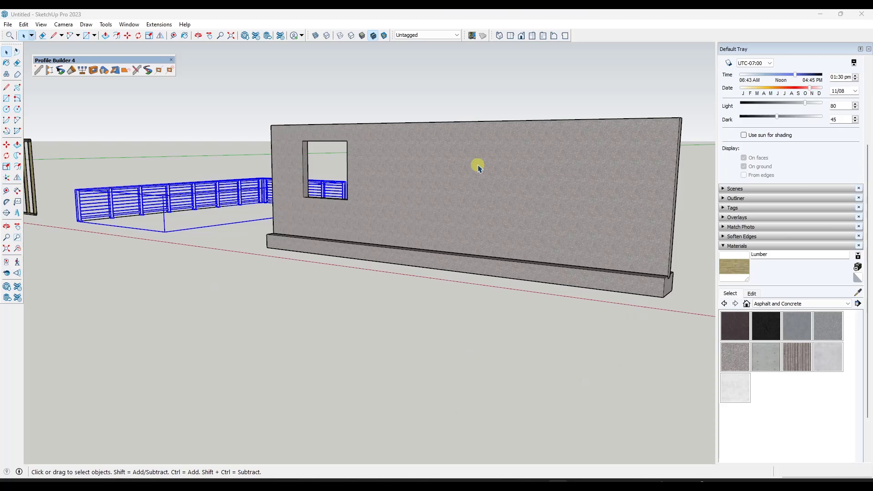
Remove the existing window hole from the concrete foundation wall using the Profile Builder hole tools
middle_click_drag(473, 165, 419, 172)
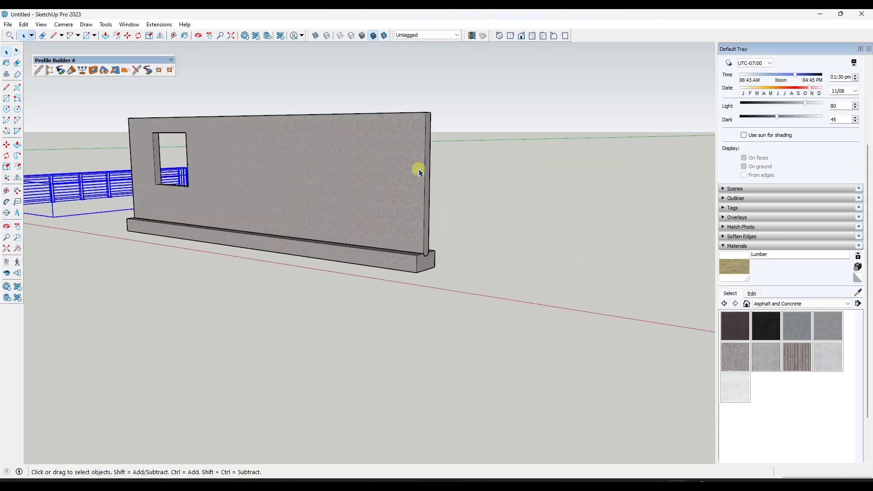
middle_click_drag(365, 137, 317, 166)
left_click(253, 164)
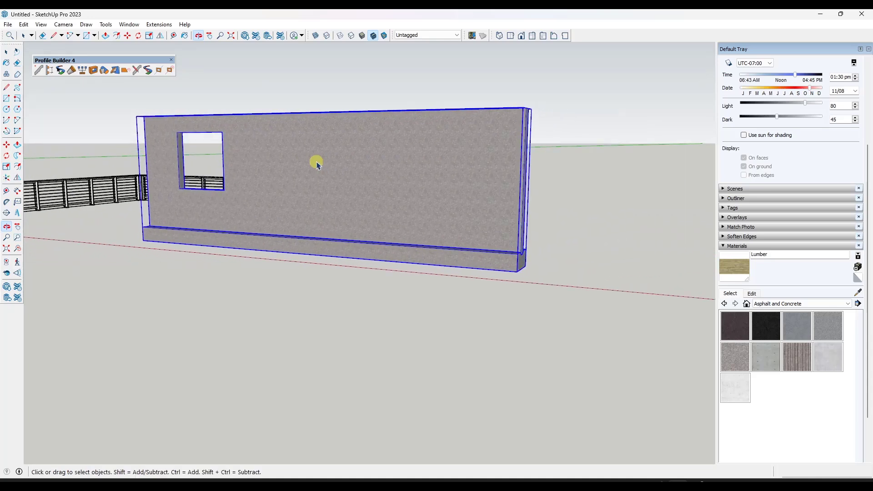
left_click(93, 71)
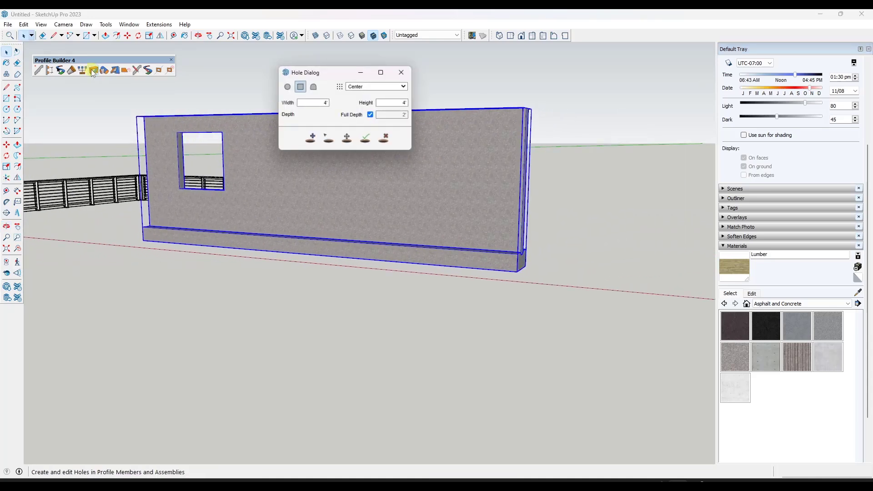
left_click(386, 140)
left_click(179, 151)
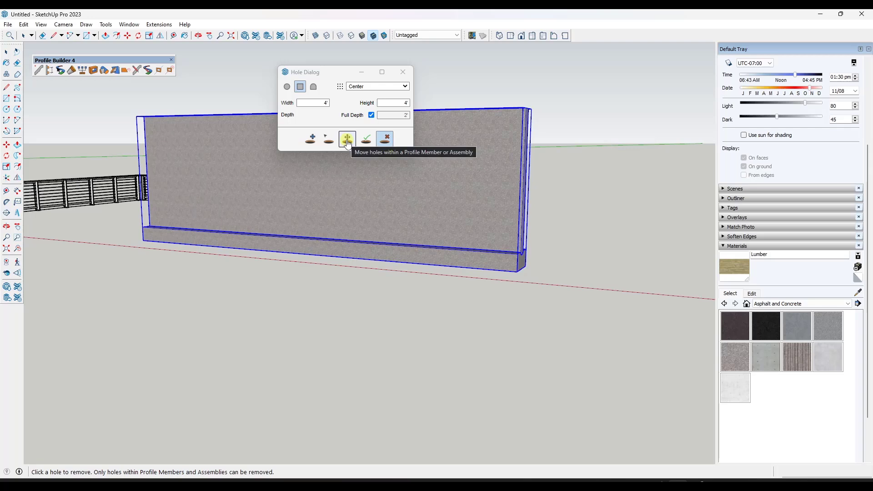
Add three rectangular 4' by 4' full-depth holes side by side in the wall, starting near its railing end
left_click(309, 145)
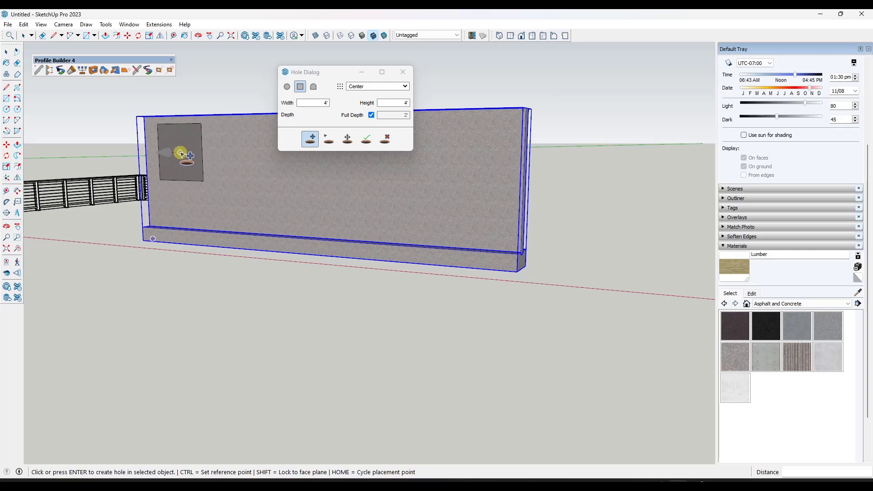
left_click(181, 153)
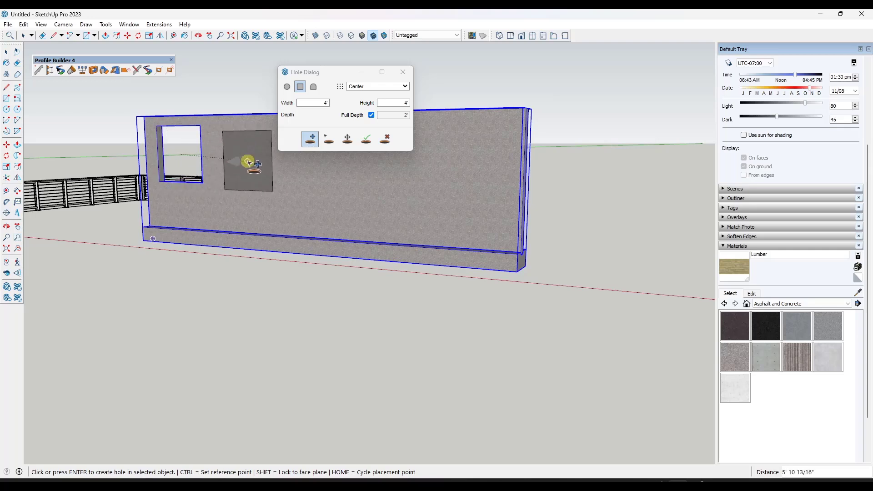
left_click_drag(331, 78, 447, 98)
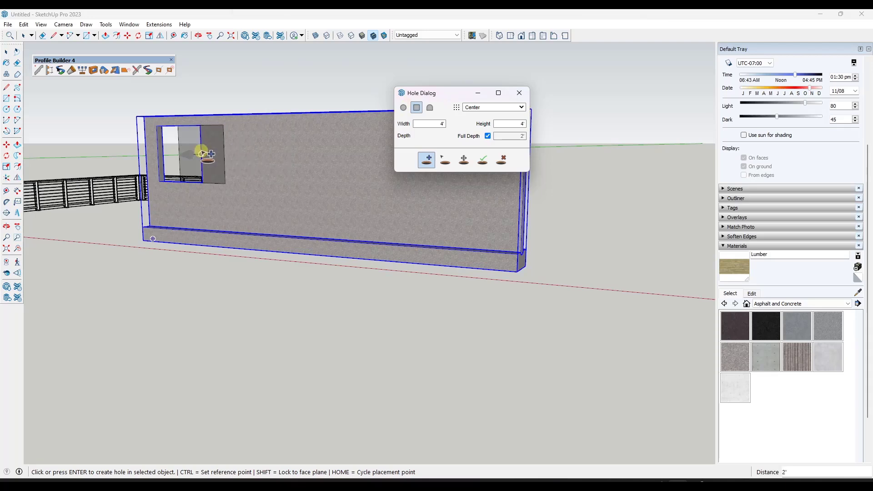
left_click(256, 155)
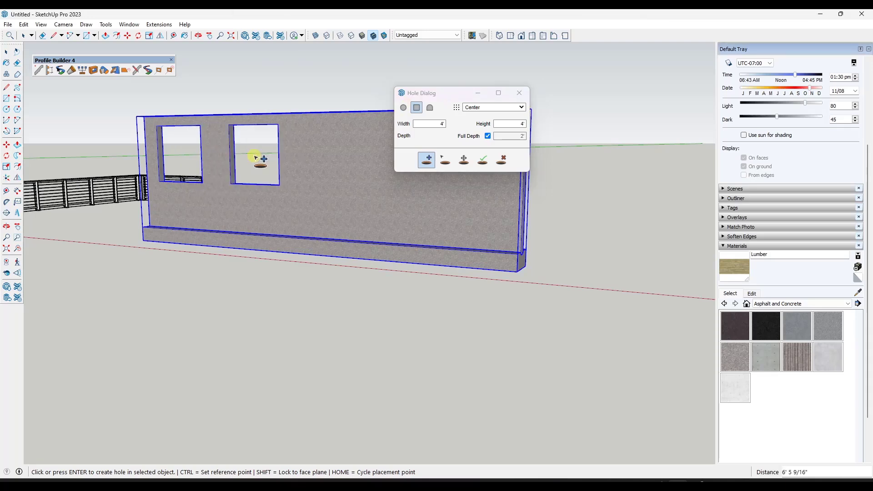
left_click(337, 155)
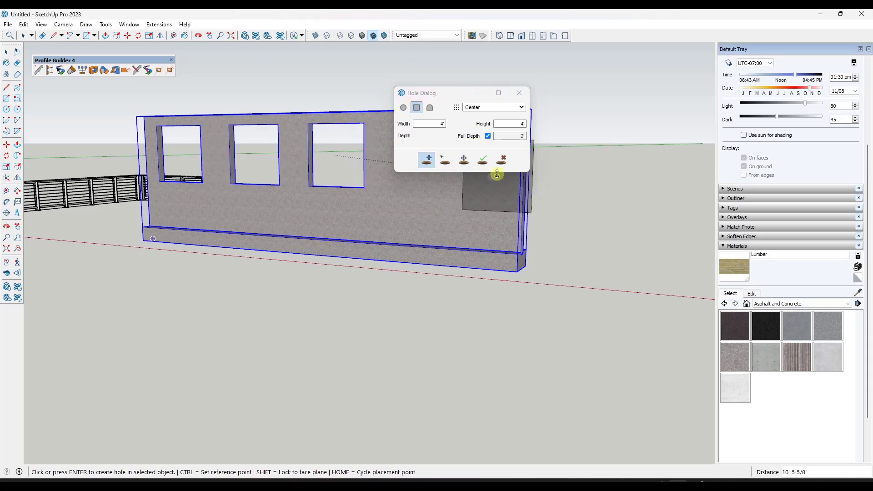
Remove the second and third holes from the wall, keeping the one nearest the railing
left_click(501, 160)
left_click(361, 156)
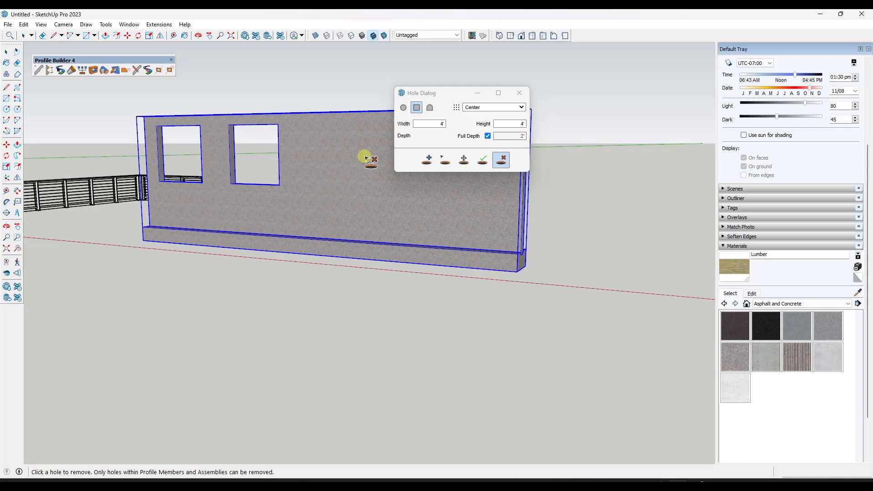
left_click(276, 152)
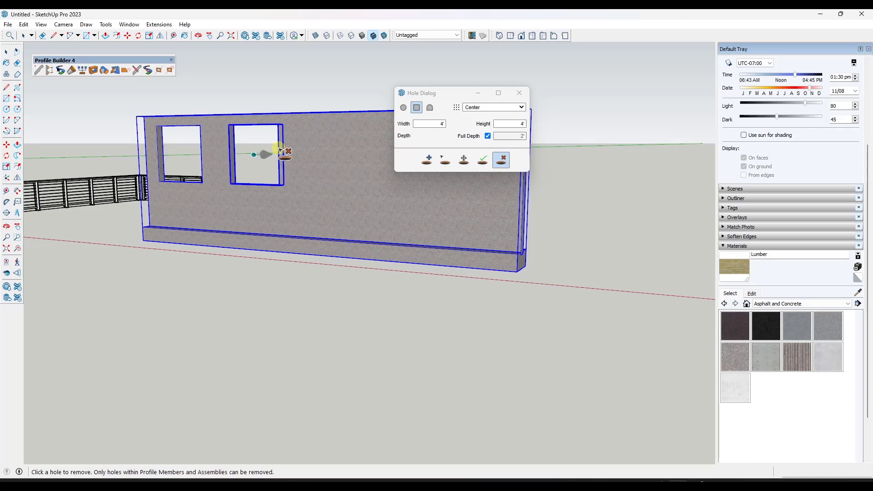
Try copying the remaining hole about 6' 1 3/4" along the wall with a *5 array, and undo it
left_click(464, 160)
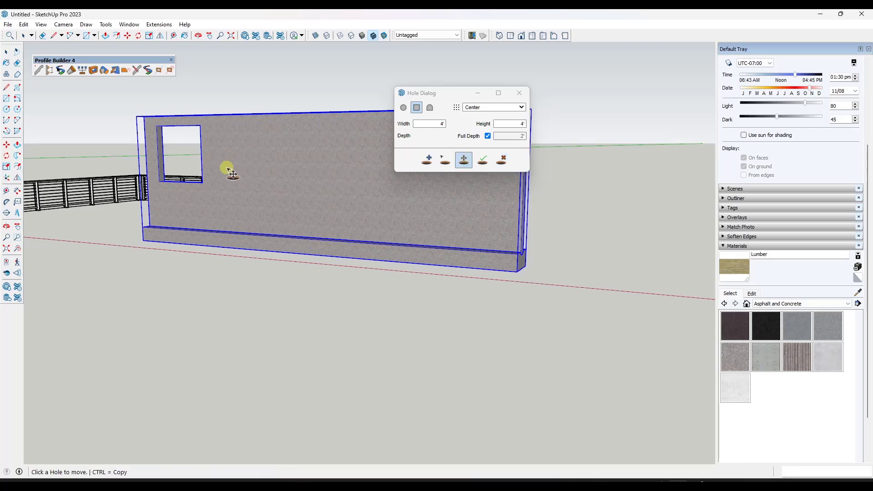
left_click(160, 185)
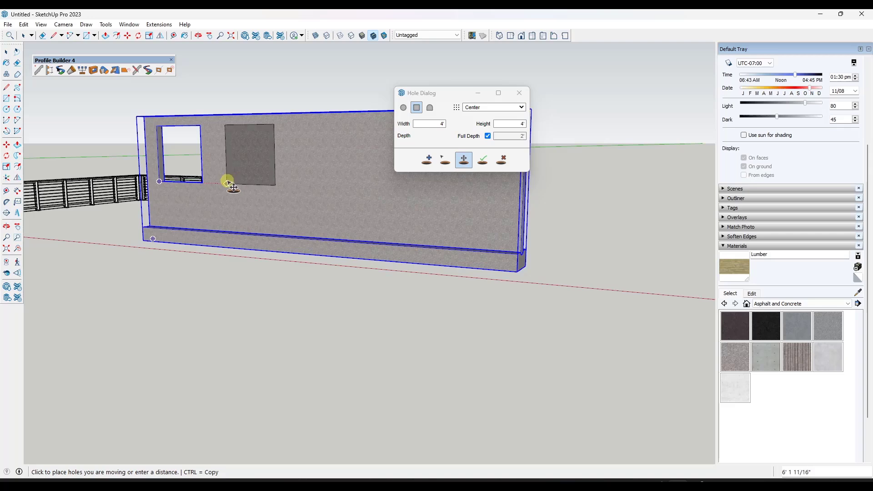
key("ctrl")
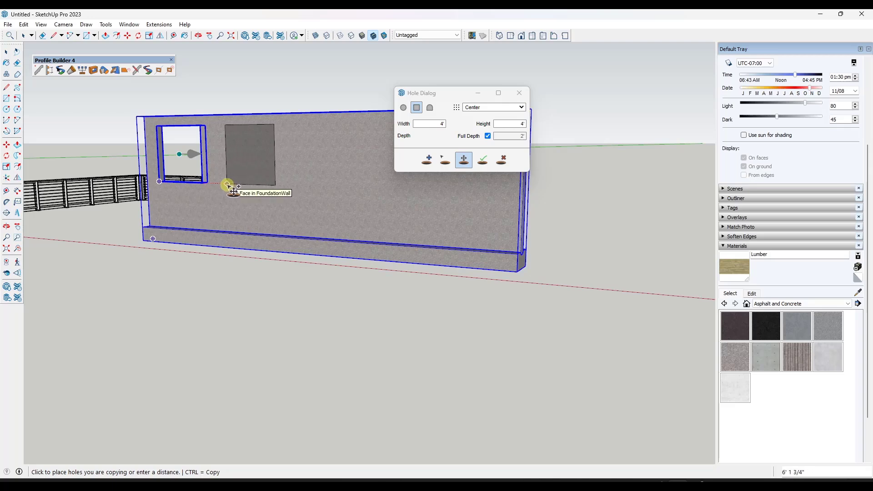
left_click(228, 186)
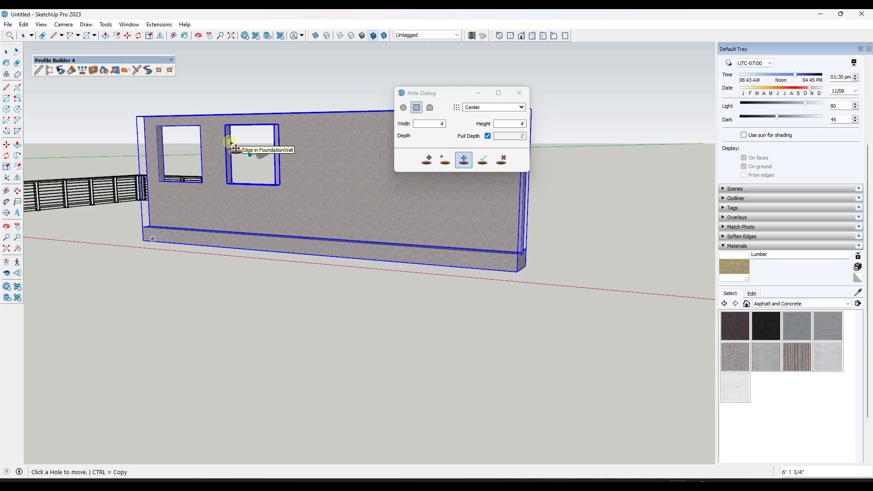
type("*")
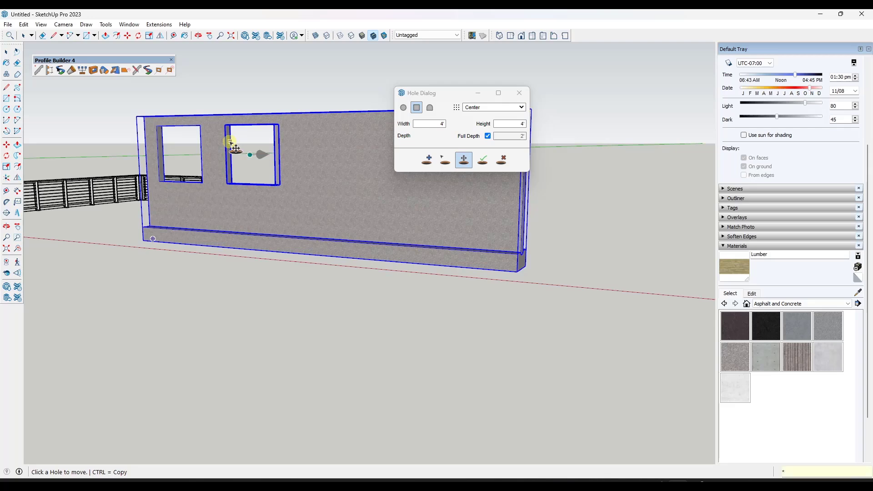
type("5")
key("Return")
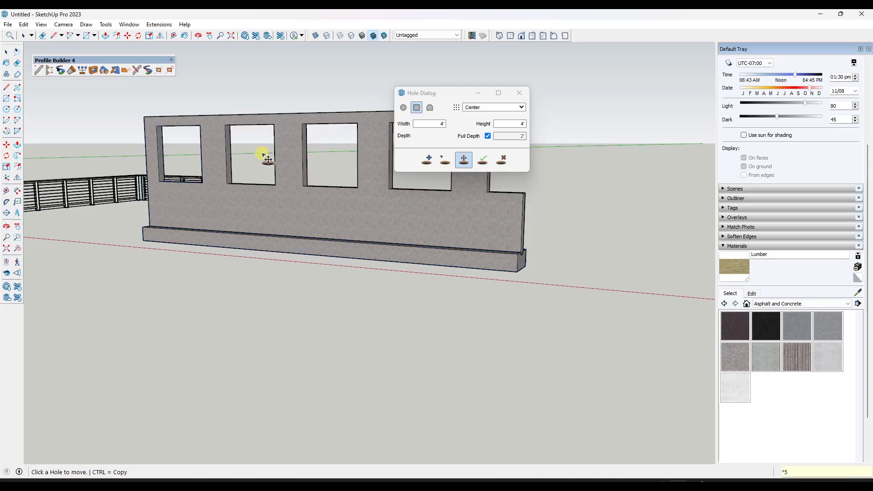
left_click_drag(461, 96, 626, 81)
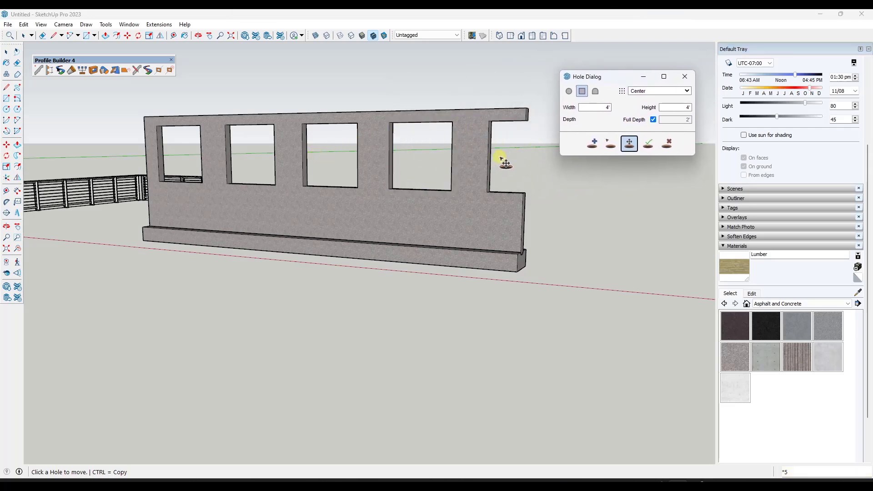
key("ctrl+z")
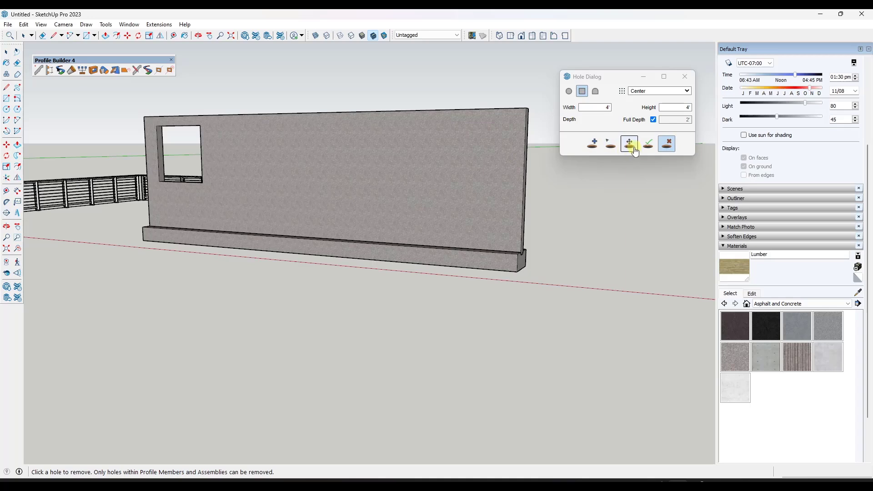
Copy the remaining hole to the wall's far end and fill the gap with evenly spaced copies using /3 and finally /4
left_click(629, 143)
left_click(207, 164, "ctrl")
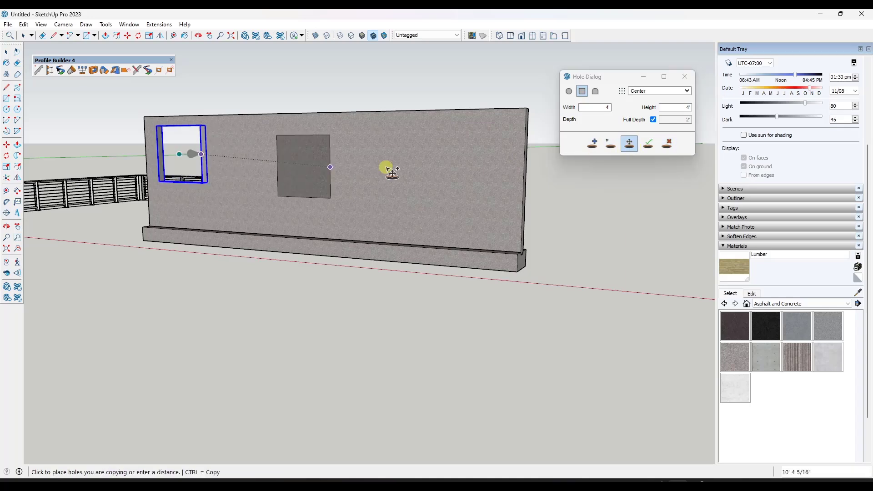
left_click(498, 157)
type("/3")
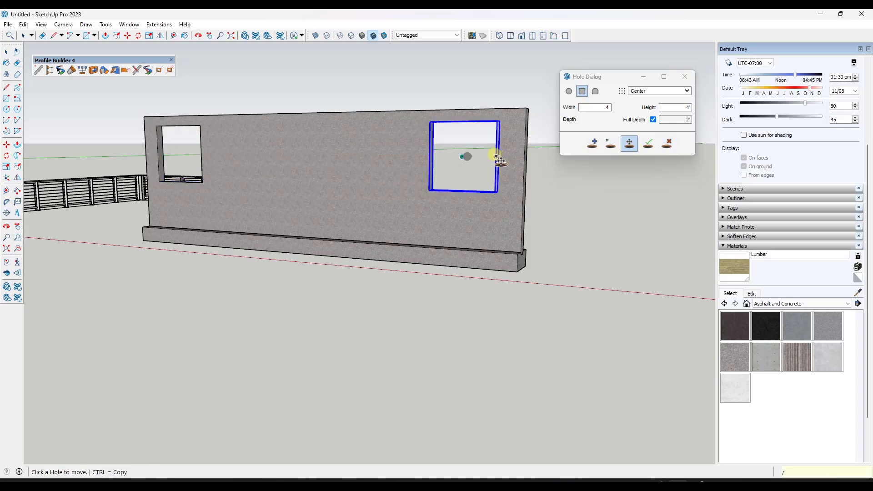
key("Return")
type("/4")
key("Return")
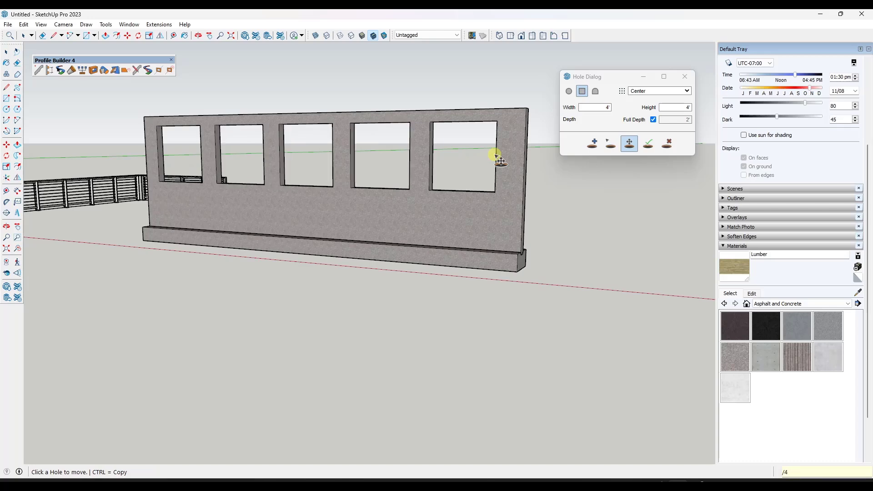
middle_click_drag(454, 133, 352, 164)
key("space")
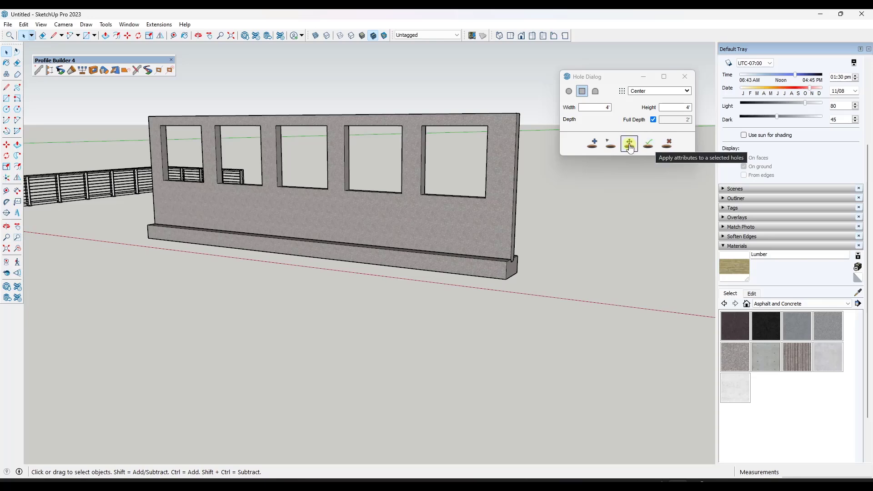
Set the height of the first, third and fifth holes in the wall to 2' and apply it to them
left_click(611, 144)
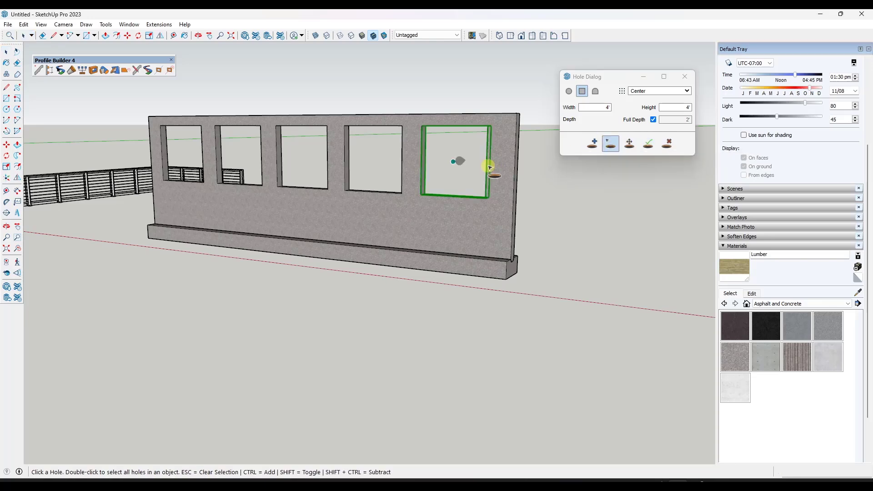
left_click(487, 167)
left_click(329, 157)
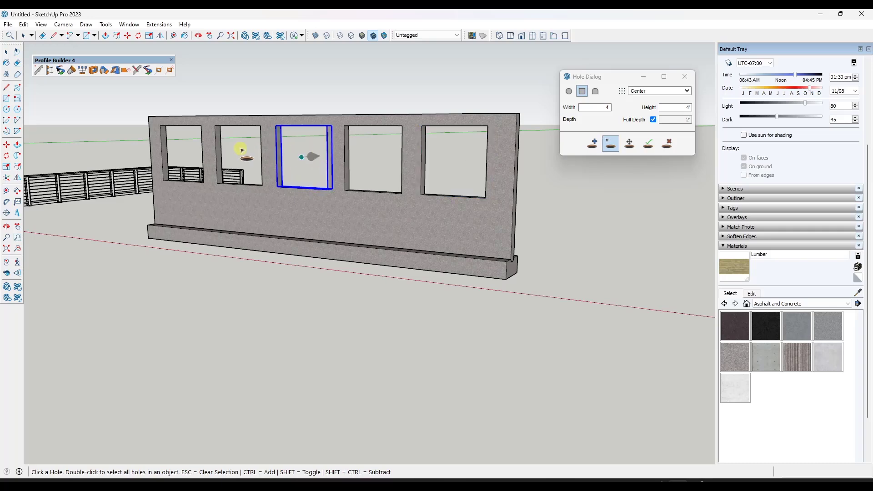
left_click(193, 148, "ctrl")
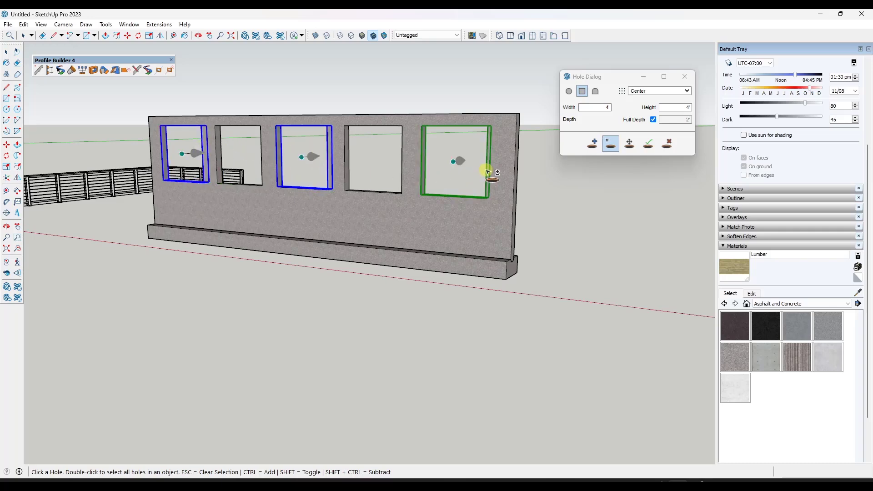
left_click(487, 172, "ctrl")
left_click(672, 108)
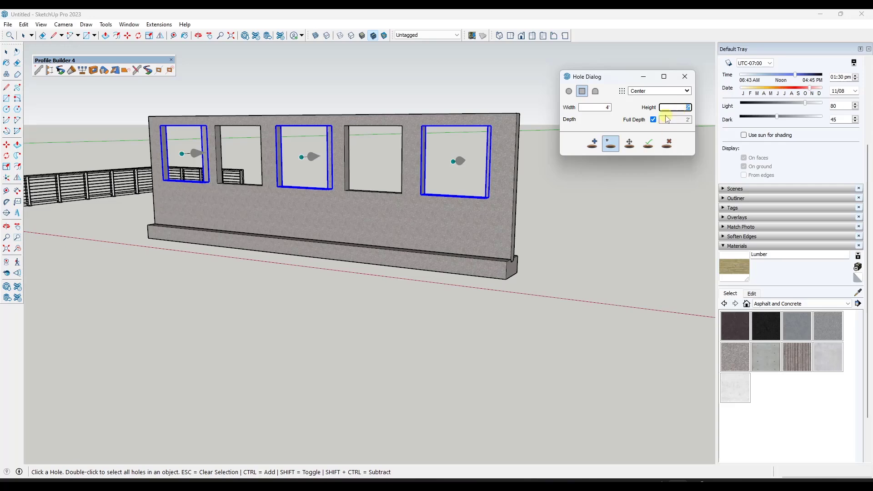
left_click(646, 146)
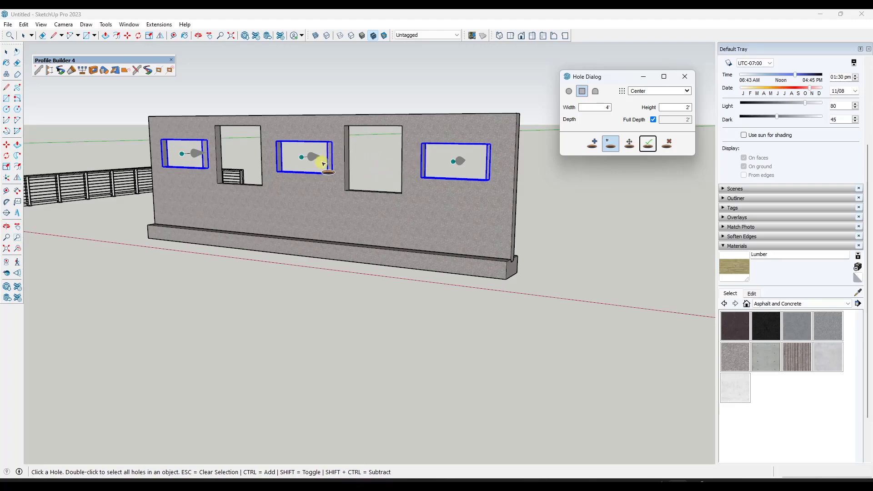
Remove the 4' tall hole that is fourth from the wall's railing end
key("o")
left_click_drag(349, 162, 375, 170)
key("Escape")
middle_click_drag(364, 172, 308, 171)
scroll(296, 186, "up", 3)
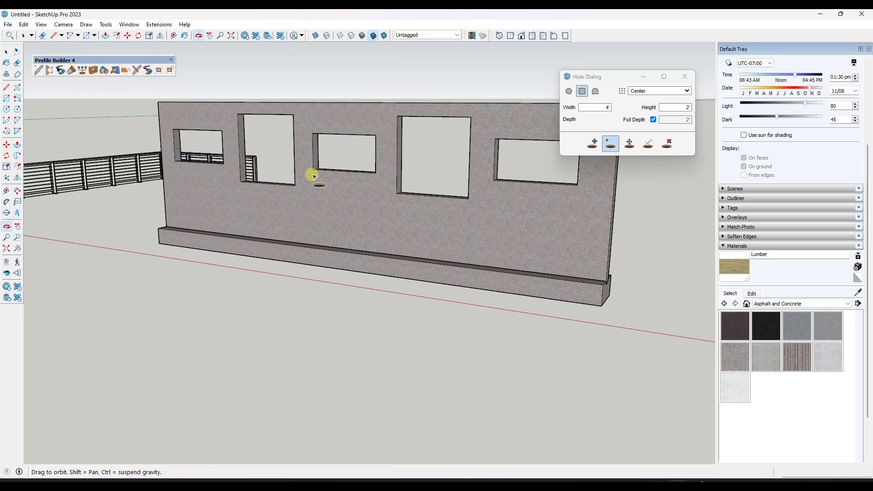
key("space")
left_click(607, 108)
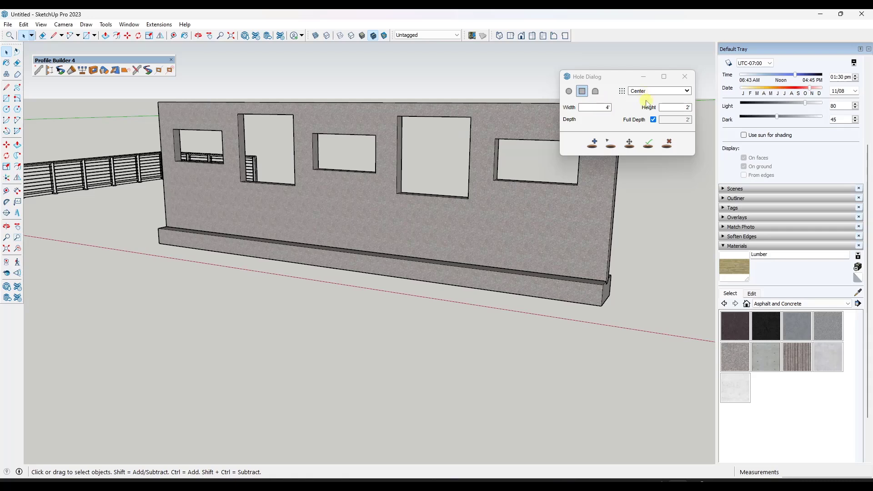
left_click(668, 144)
left_click(468, 145)
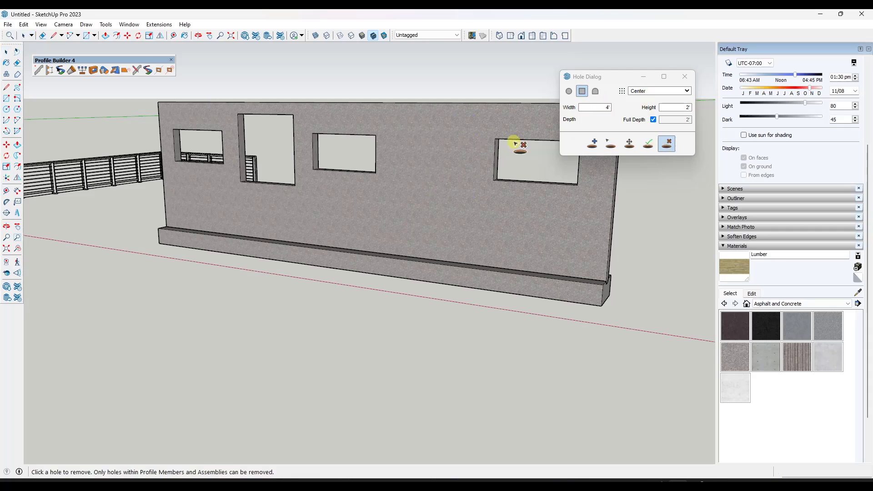
Add a 3' wide by 7' high full-depth door hole with Bottom-Middle placement where the fourth wall hole was removed
left_click(660, 91)
left_click(643, 104)
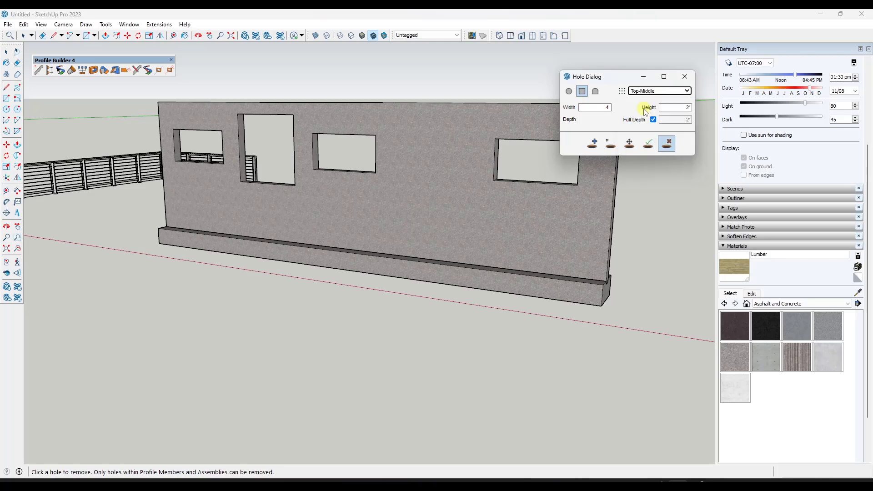
left_click(645, 91)
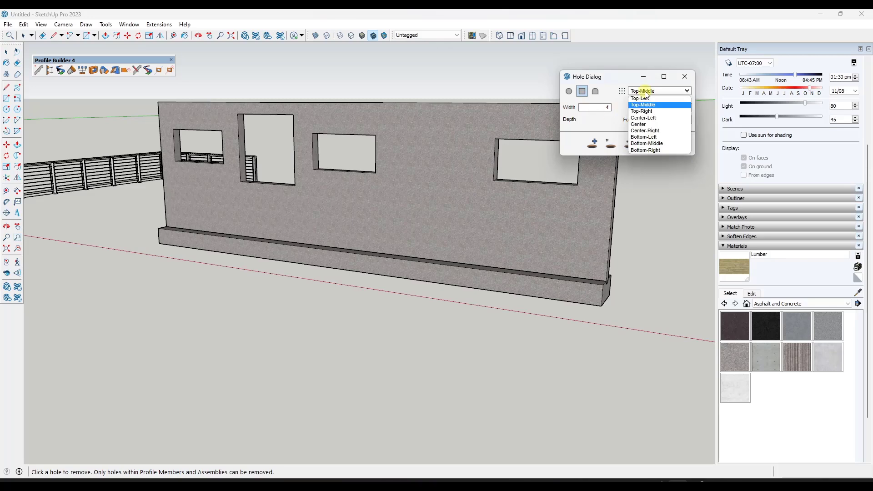
left_click(644, 141)
left_click(672, 106)
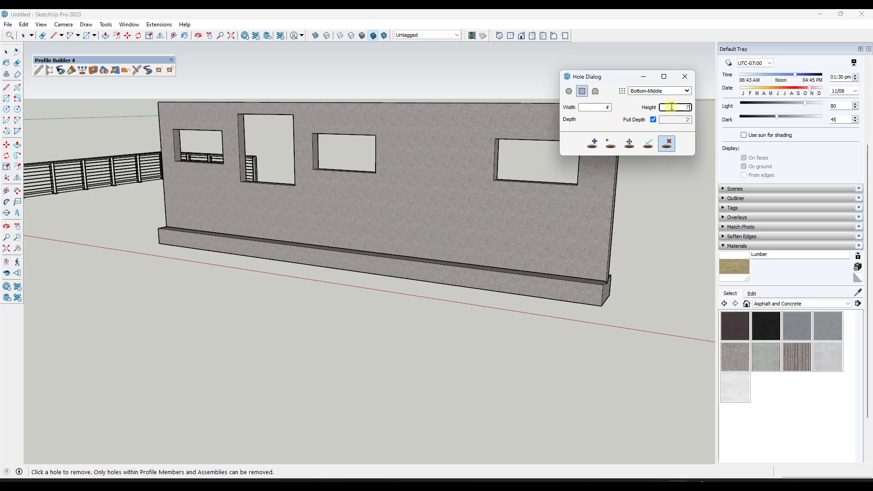
left_click(597, 104)
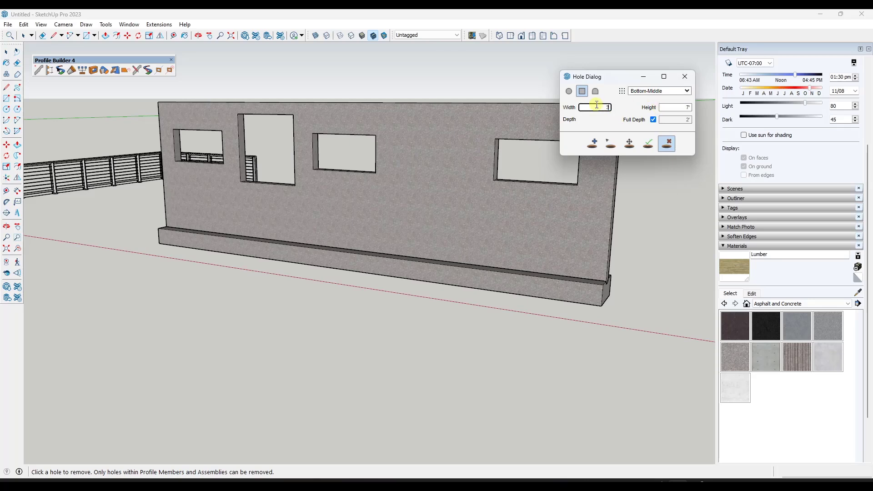
type("3'")
left_click(593, 143)
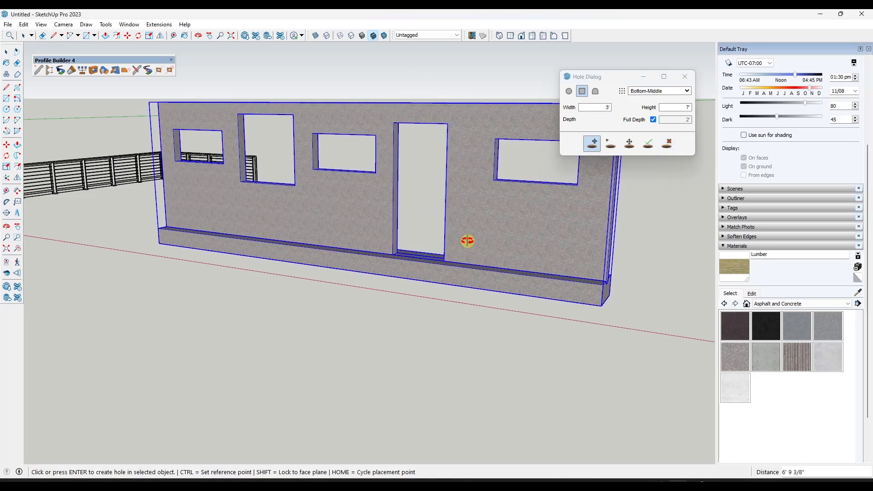
Examine the panelled wall assembly around its door-sized opening
scroll(437, 191, "down", 6)
middle_click_drag(473, 177, 136, 254)
left_click(114, 166)
left_click(80, 164)
scroll(75, 128, "up", 2)
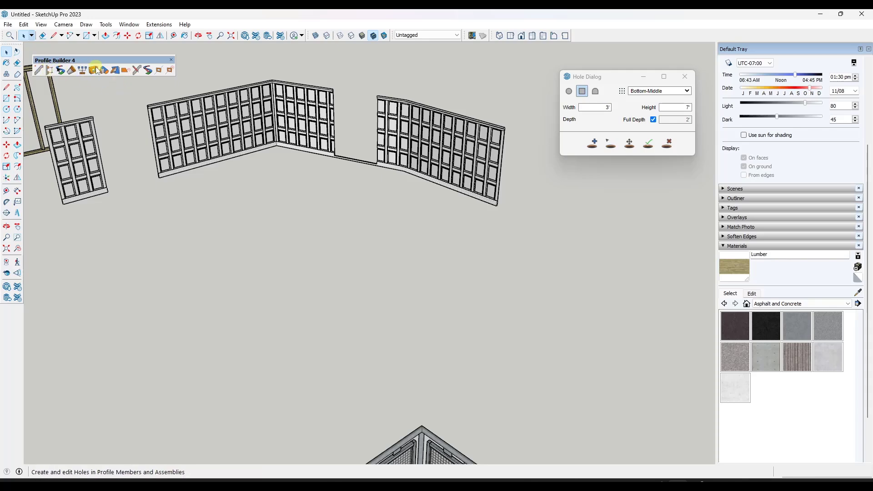
scroll(354, 132, "up", 1)
scroll(355, 131, "up", 2)
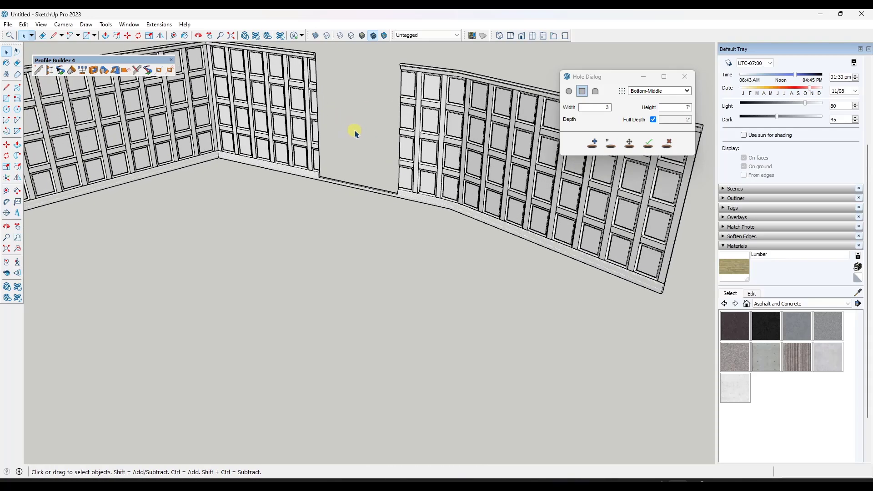
scroll(333, 209, "down", 3)
scroll(357, 113, "up", 4)
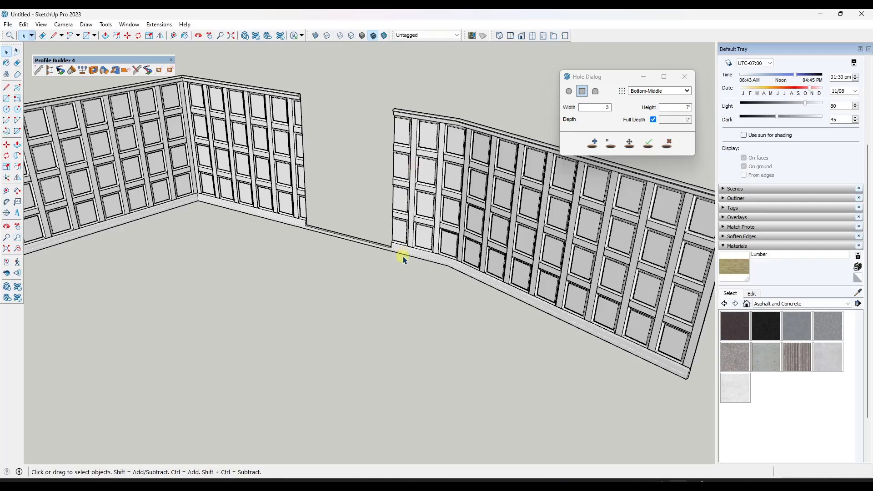
Load the settings of the two-rail post fence into the Assembly Dialog by sampling it from the model
scroll(384, 175, "down", 10)
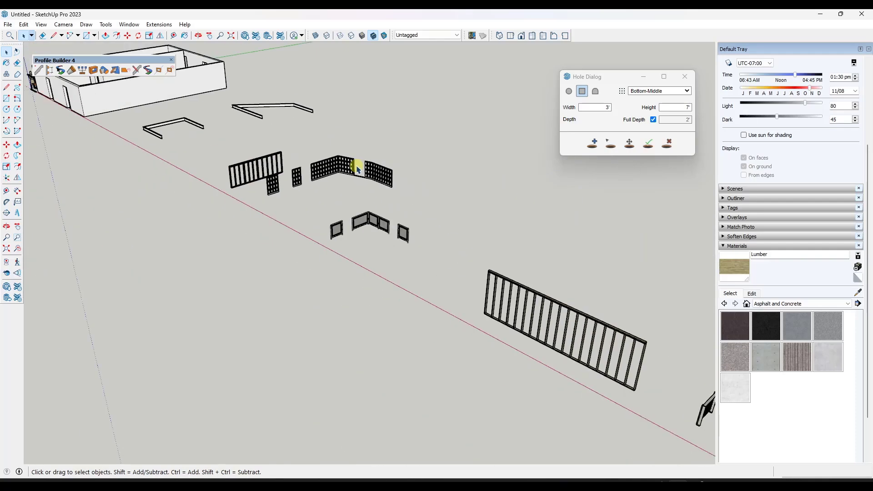
middle_click_drag(353, 168, 448, 221)
scroll(485, 232, "up", 8)
scroll(477, 182, "down", 3)
scroll(504, 169, "up", 5)
scroll(478, 173, "down", 3)
left_click(398, 198)
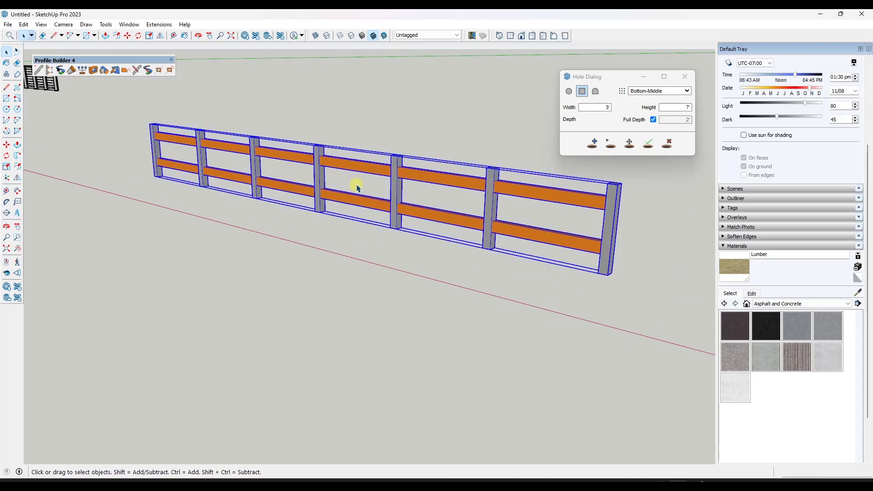
left_click(50, 70)
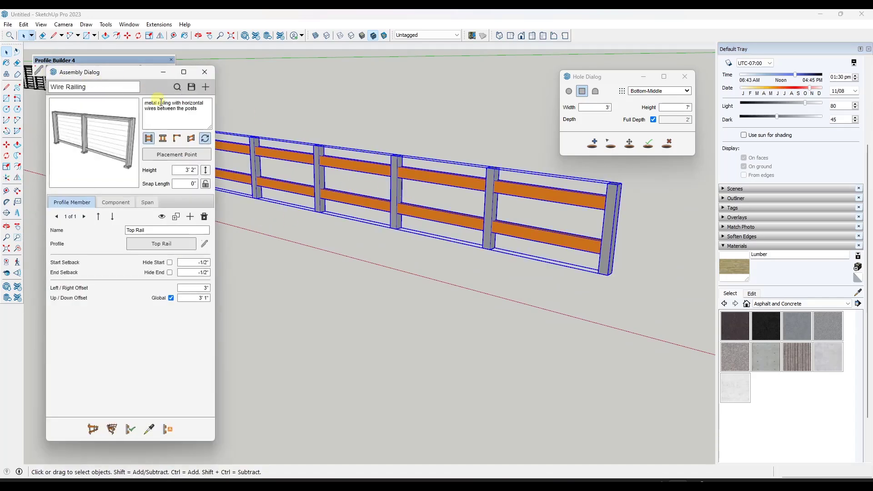
left_click(149, 429)
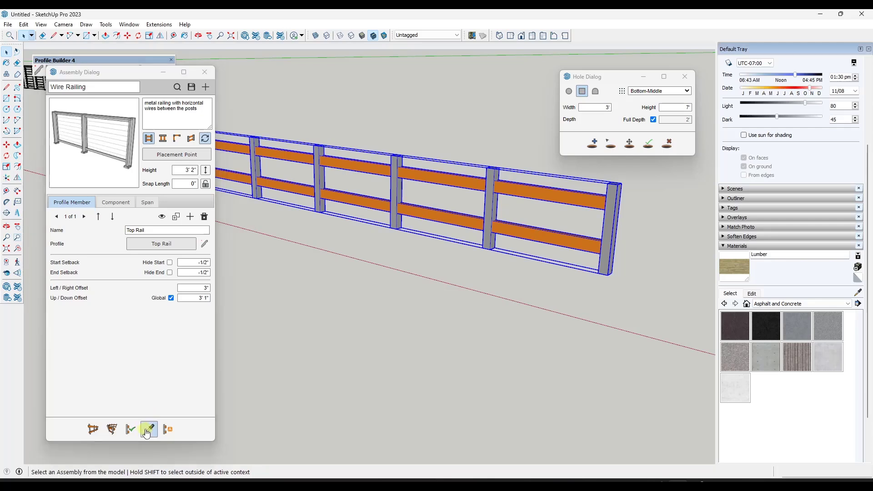
left_click(317, 172)
left_click(421, 259)
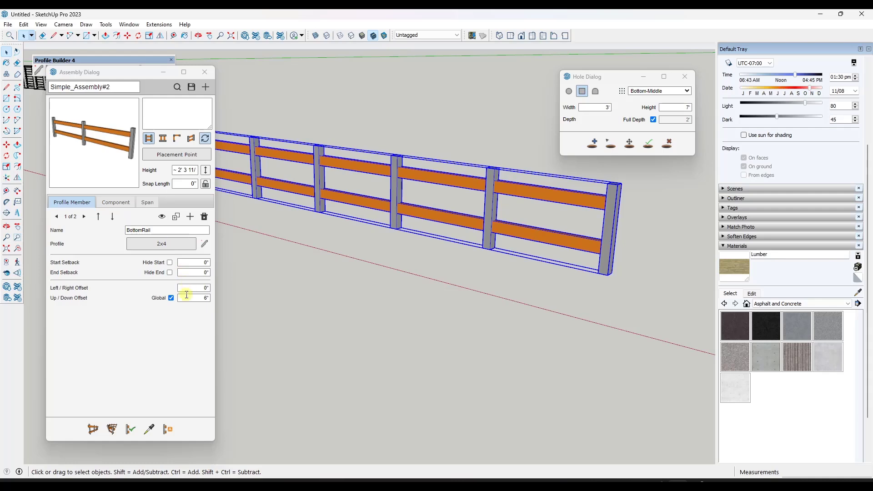
Stretch the fence assembly upward to a height of about 4' 4" and apply the new height
double_click(188, 298)
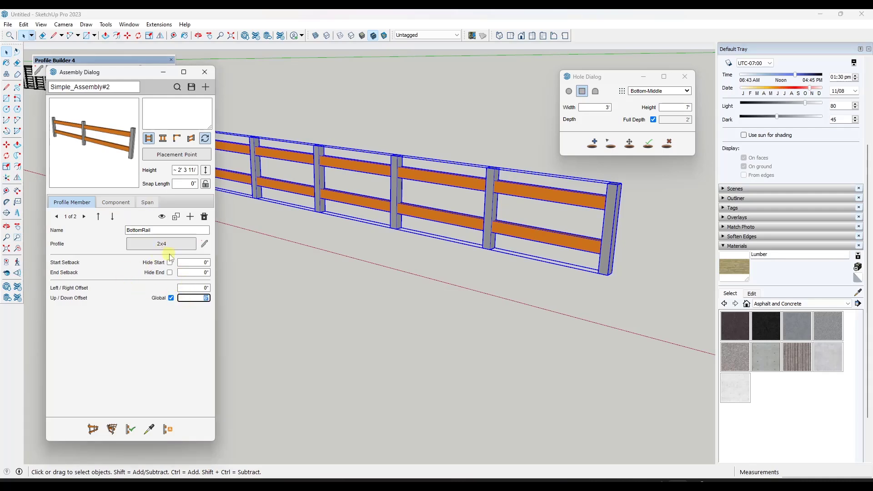
left_click(182, 155)
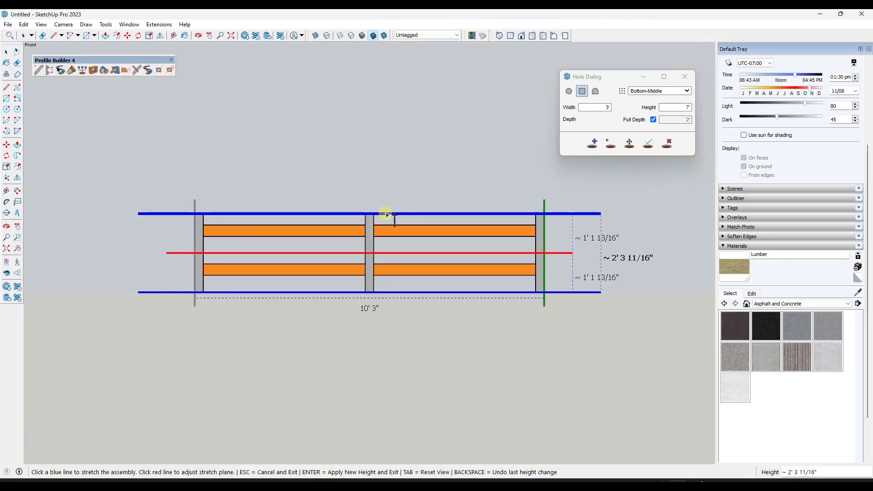
left_click(385, 213)
left_click(390, 144)
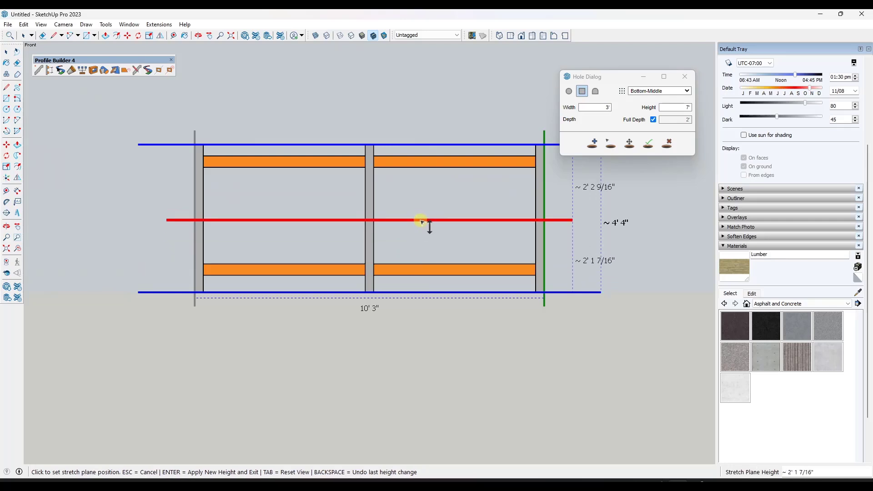
key("Return")
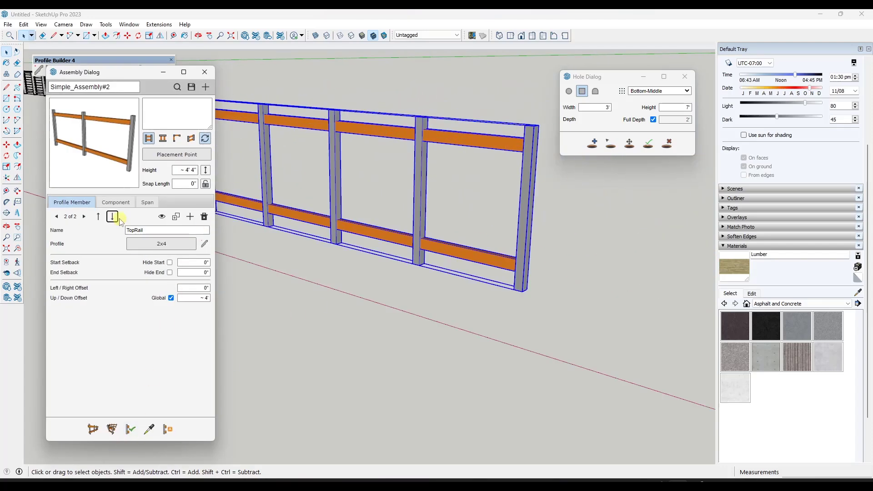
Set the TopRail member's up/down offset to 3' and apply the change to the selected fence
left_click(191, 298)
key("Tab")
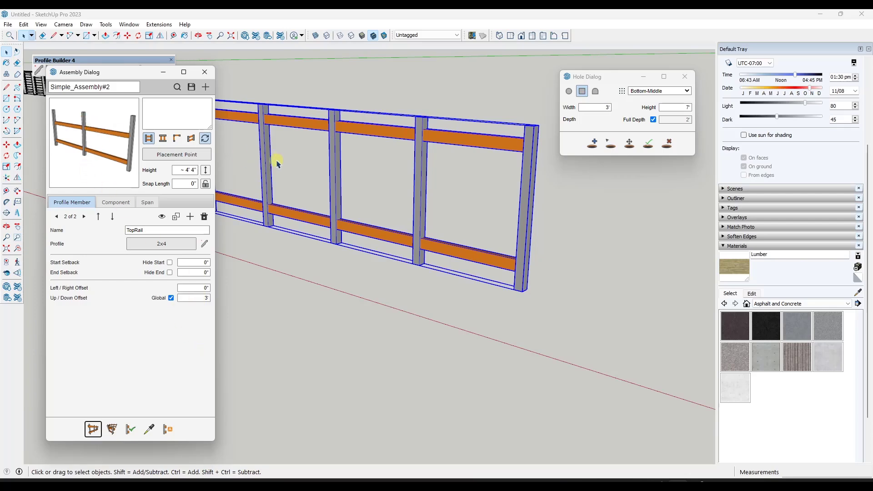
left_click(131, 430)
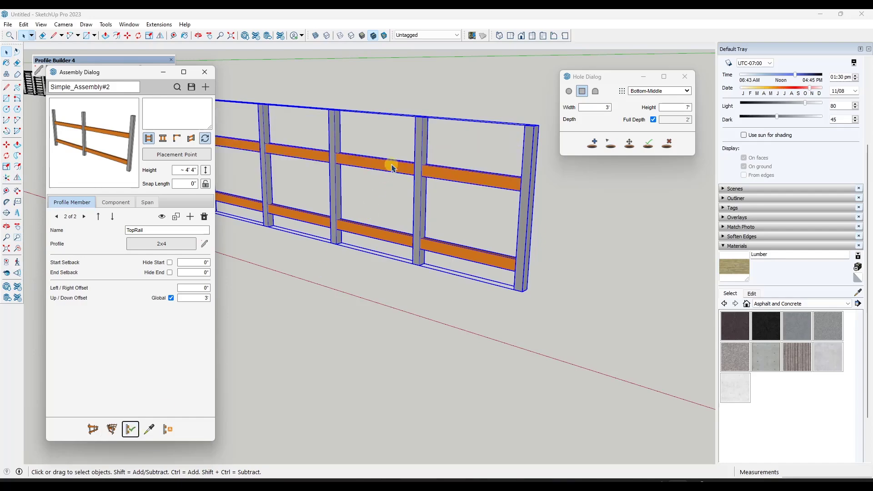
Turn on live editing for the fence without saving the current assembly, and set TopRail's up/down offset to 4'
right_click(394, 171)
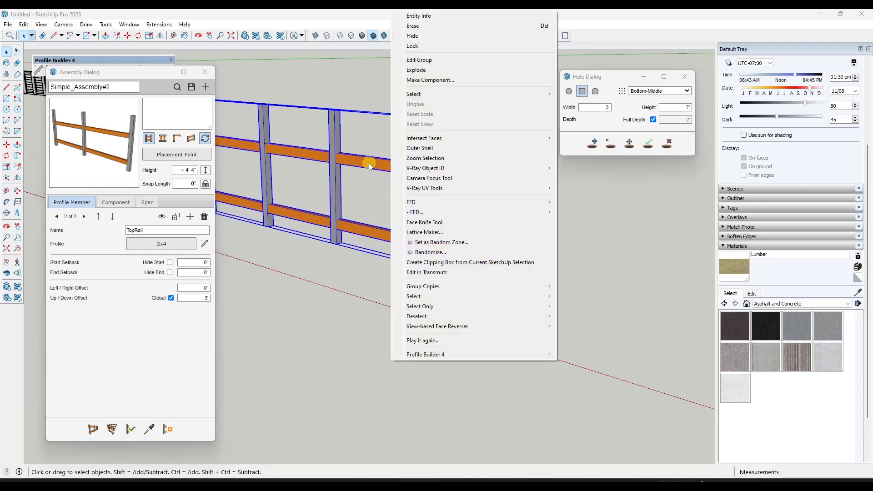
mouse_move(424, 355)
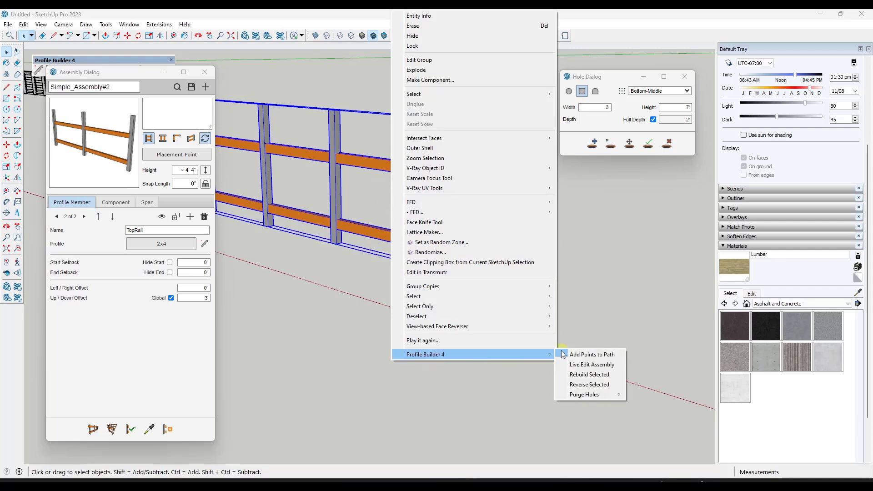
left_click(585, 366)
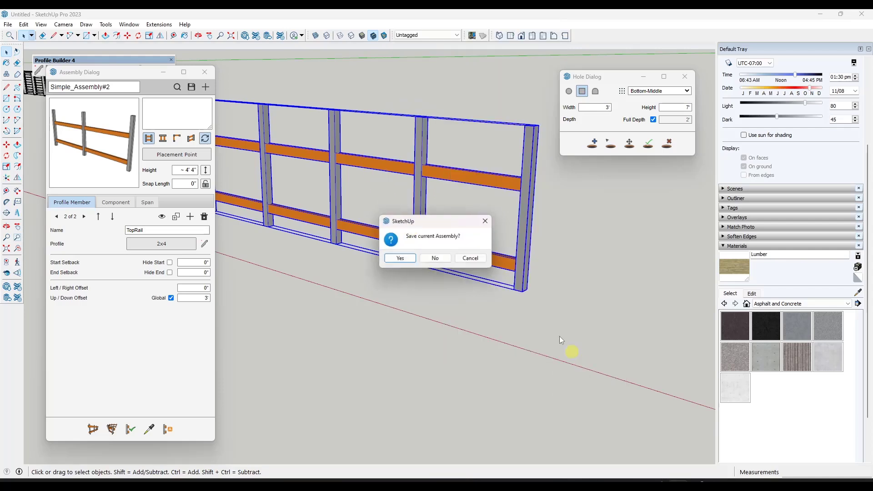
left_click(438, 259)
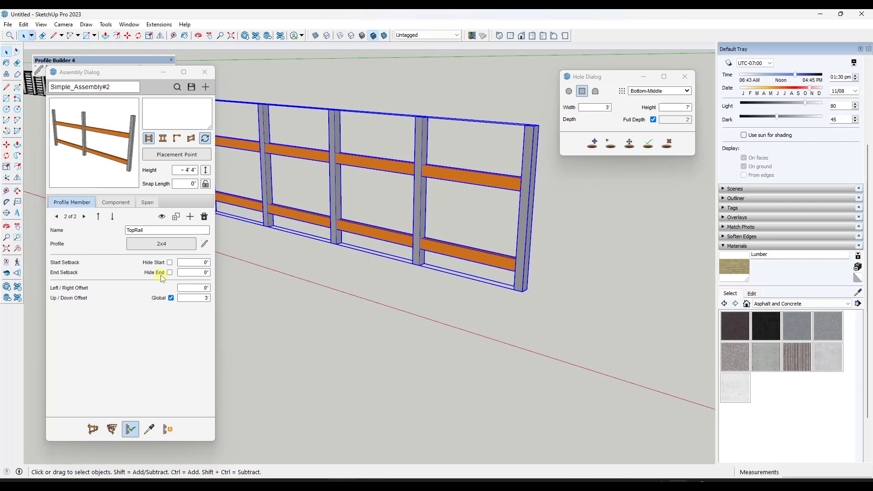
left_click(189, 299)
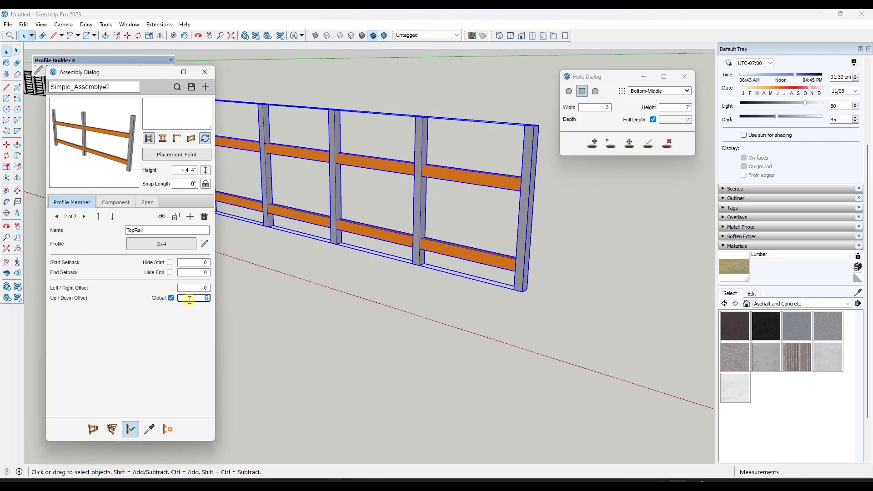
key("Return")
Copy the TopRail member with a relative up/down offset of -2' to add a middle rail
left_click(176, 216)
left_click(434, 250)
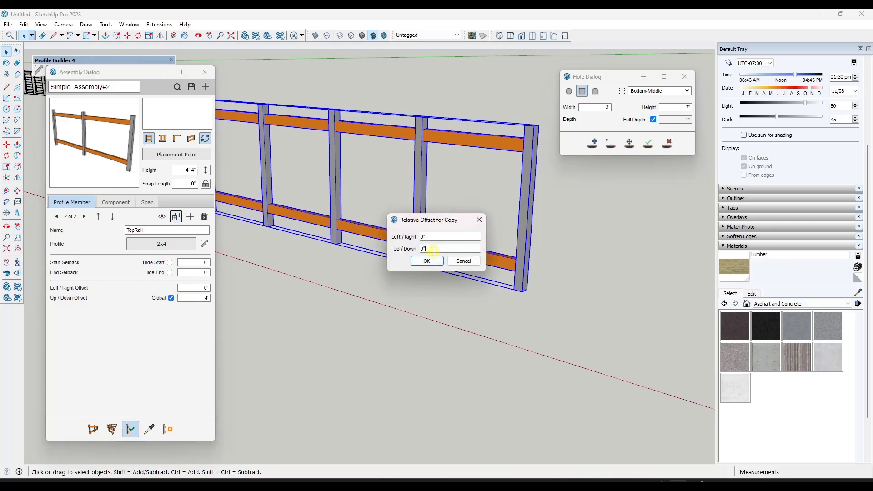
left_click_drag(433, 251, 415, 250)
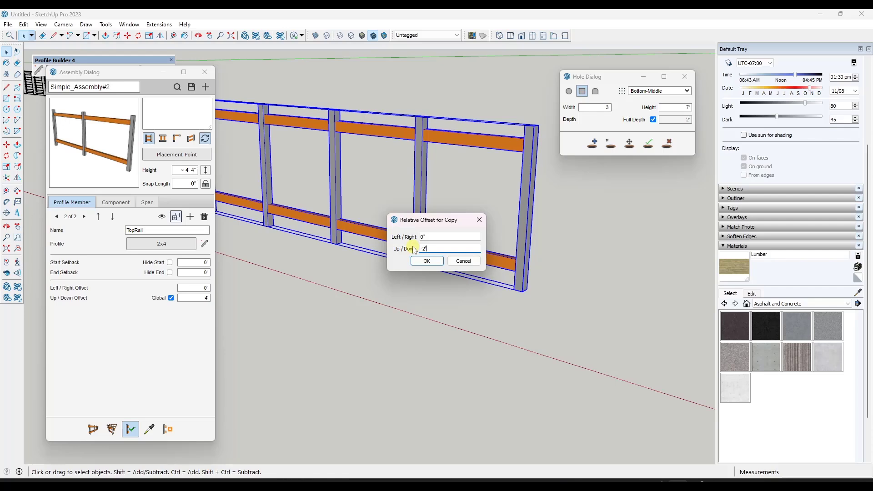
left_click(426, 260)
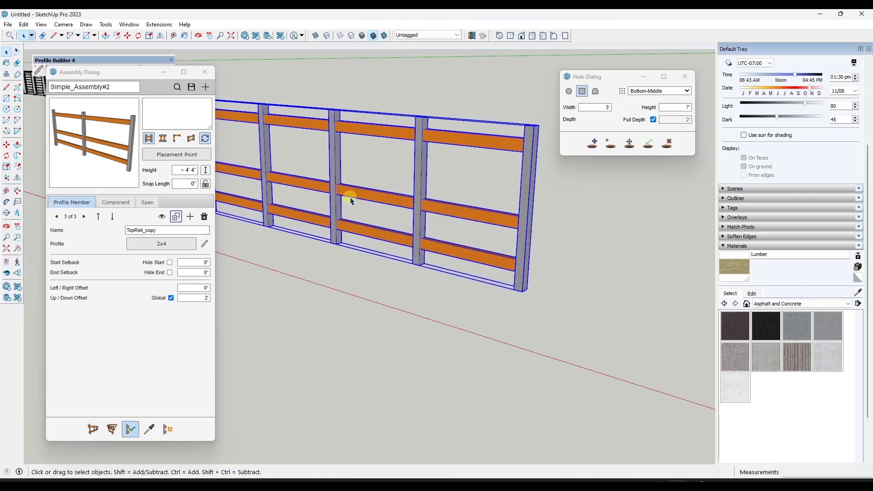
Set the TopRail_copy member's up/down offset to 2' 6" to raise the fence's middle rail
left_click(187, 299)
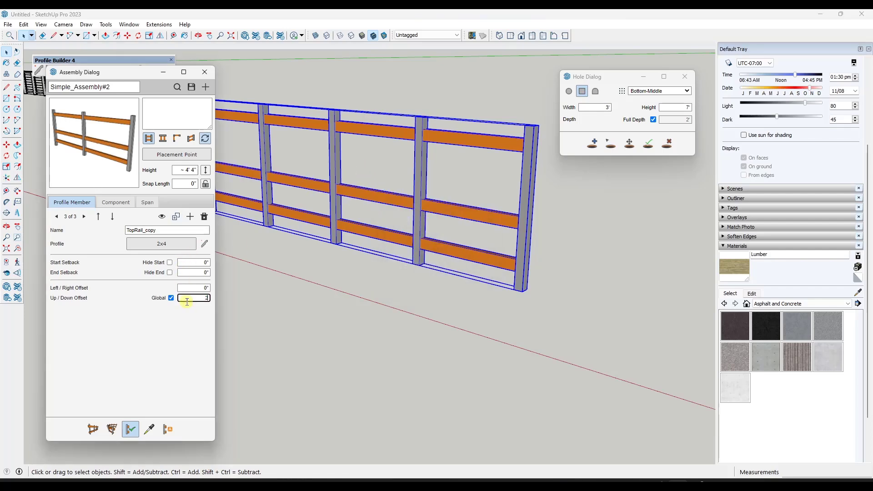
type("2'6")
key("Return")
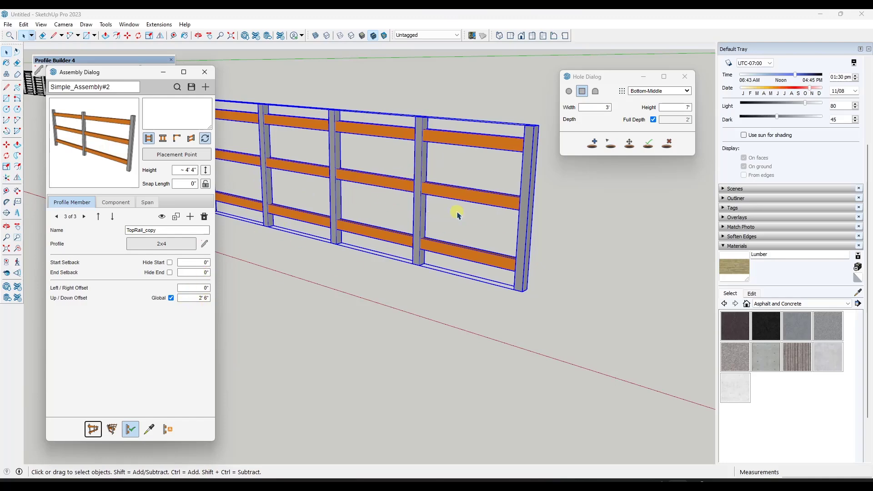
Set the fence's Post component spacing to 3' and deselect the fence
middle_click_drag(457, 215, 470, 189)
left_click(113, 202)
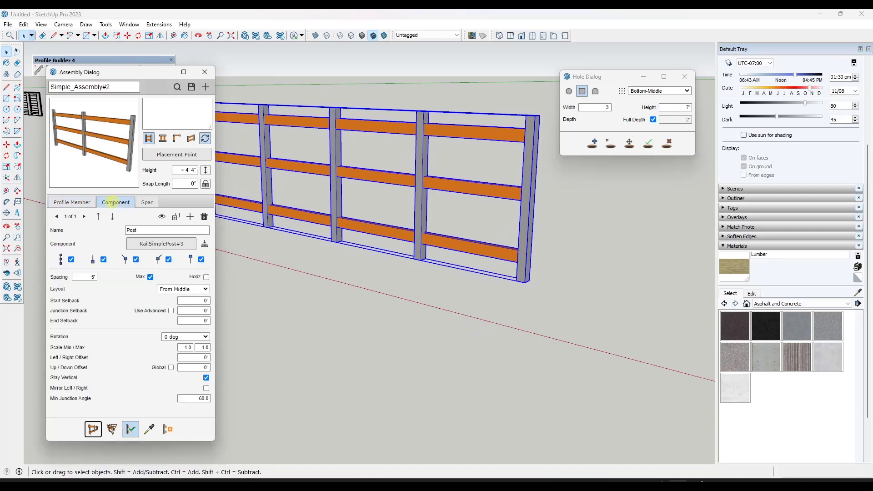
left_click(80, 276)
key("Tab")
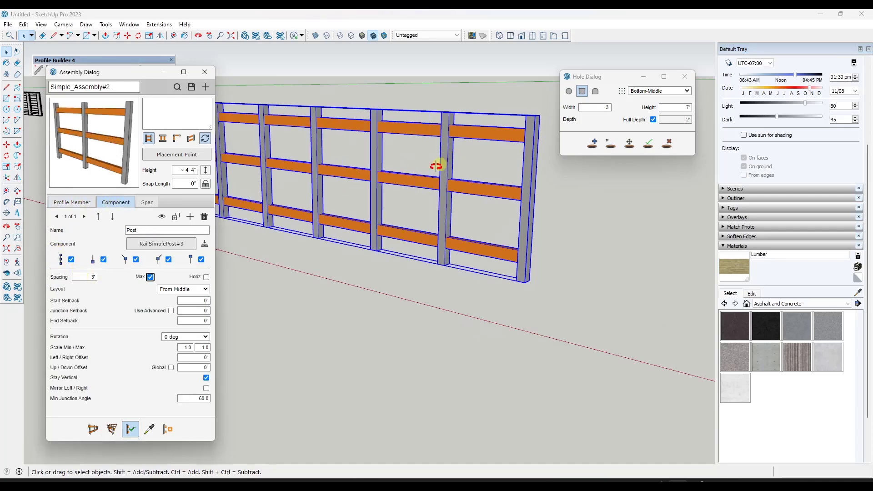
middle_click_drag(439, 164, 460, 180)
scroll(460, 179, "down", 5)
scroll(362, 164, "up", 8)
middle_click_drag(363, 164, 336, 156)
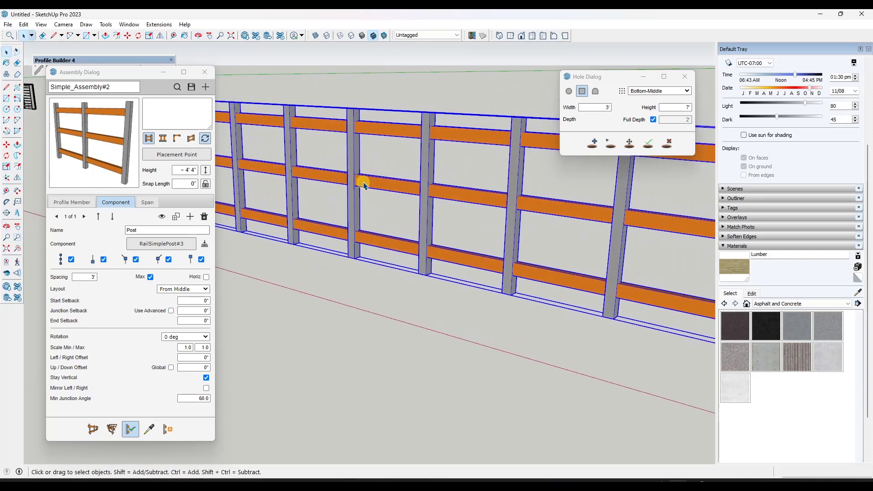
middle_click_drag(396, 204, 487, 144)
left_click_drag(476, 149, 429, 150)
key("space")
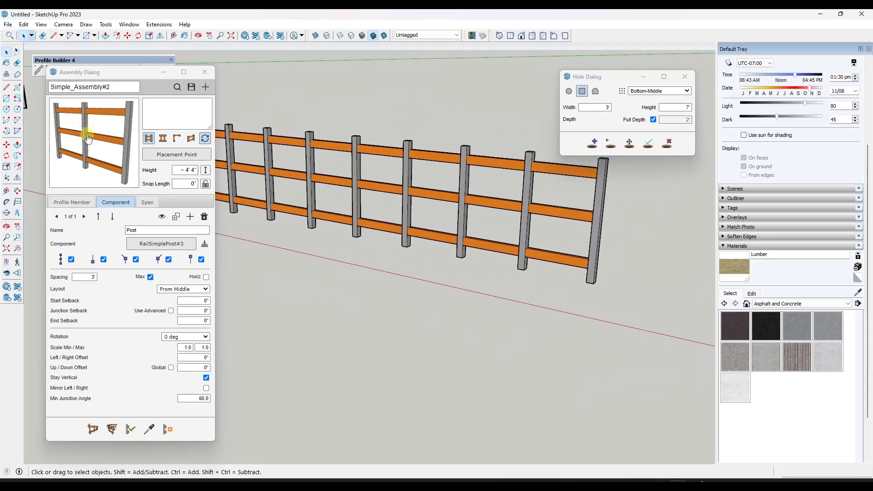
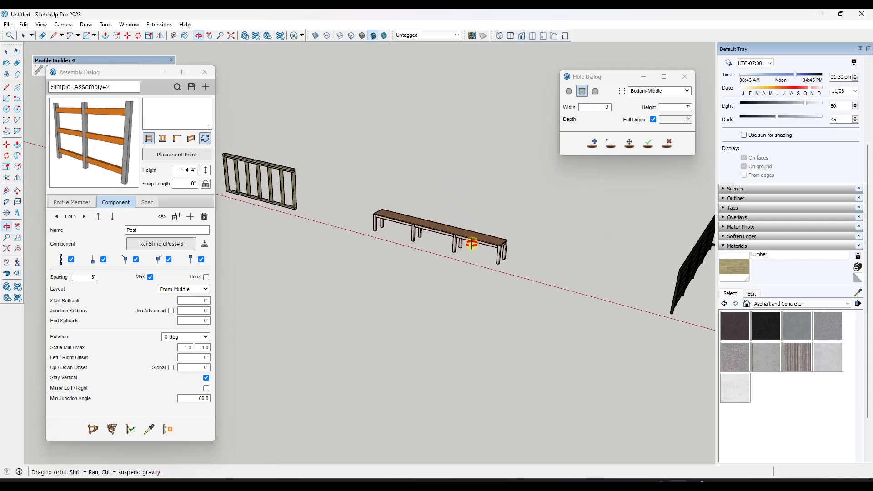
Load the Simple Bench assembly's attributes from the existing bench in the model
left_click(476, 240)
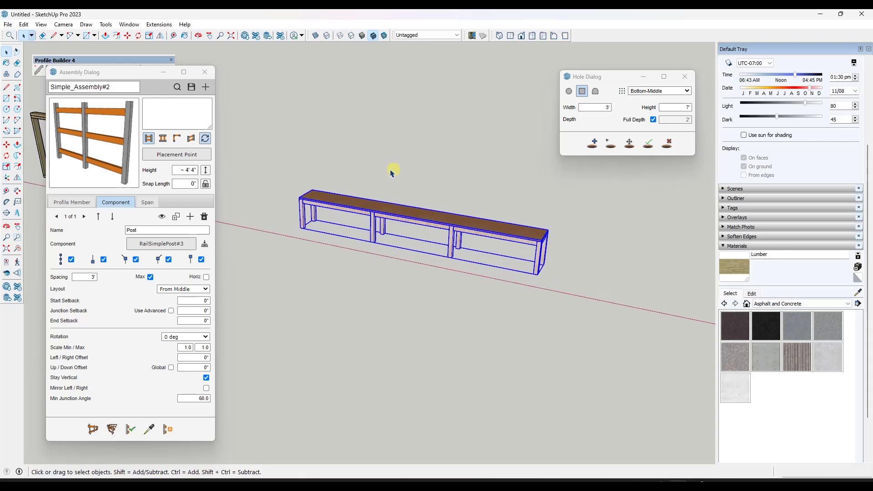
left_click(149, 435)
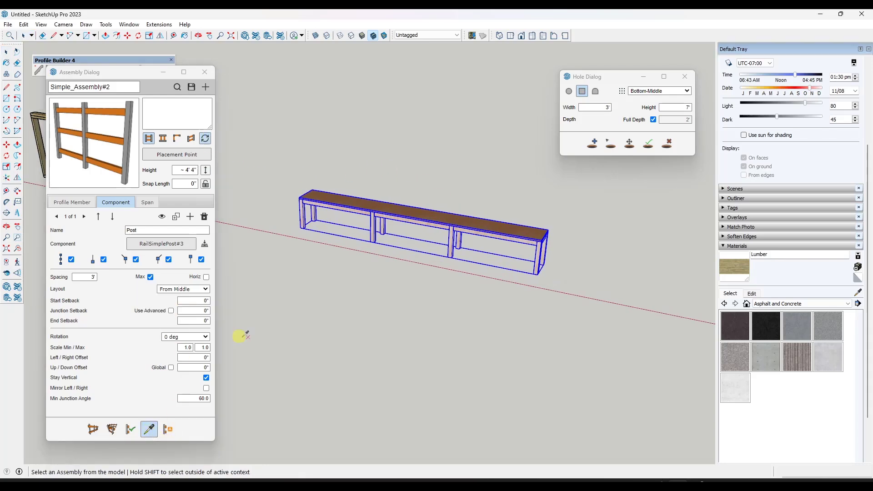
left_click(433, 210)
left_click(426, 260)
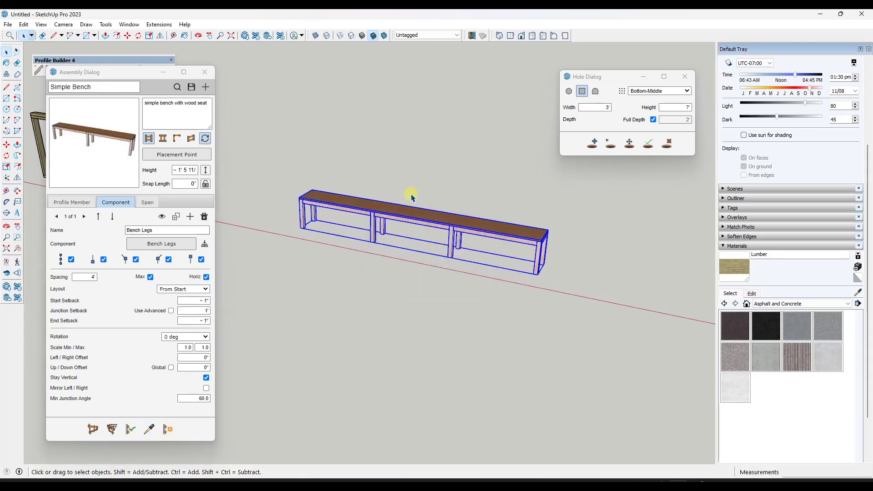
left_click(93, 429)
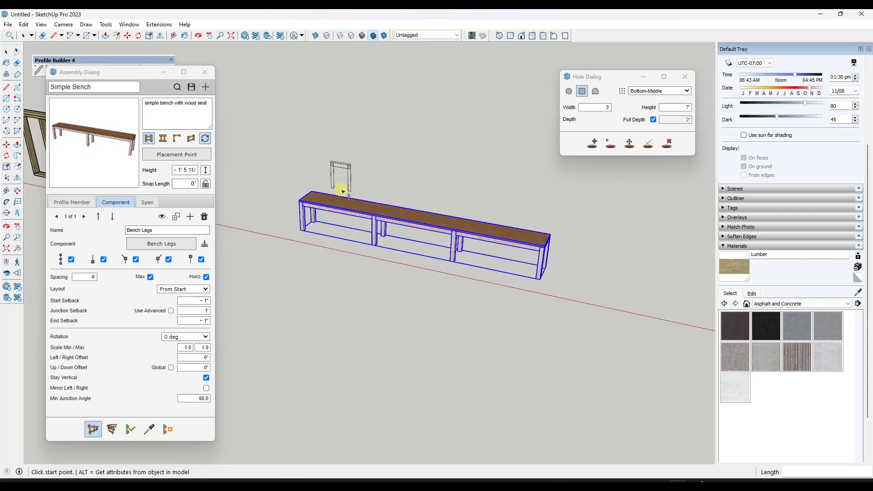
scroll(270, 218, "up", 3)
scroll(296, 202, "down", 3)
scroll(257, 215, "up", 2)
scroll(255, 215, "up", 4)
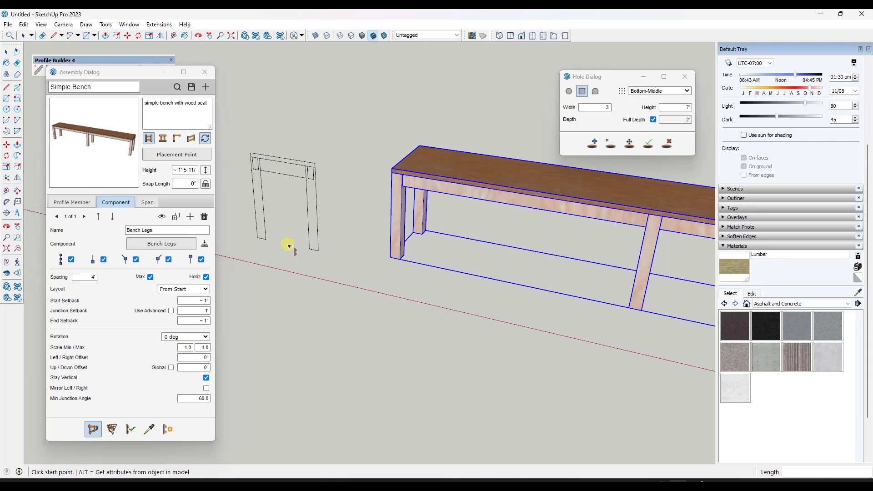
left_click(286, 243)
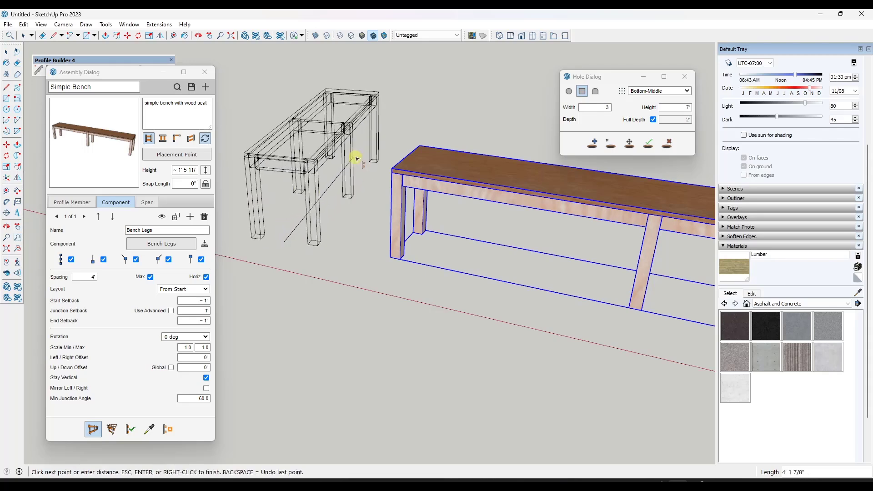
key("Escape")
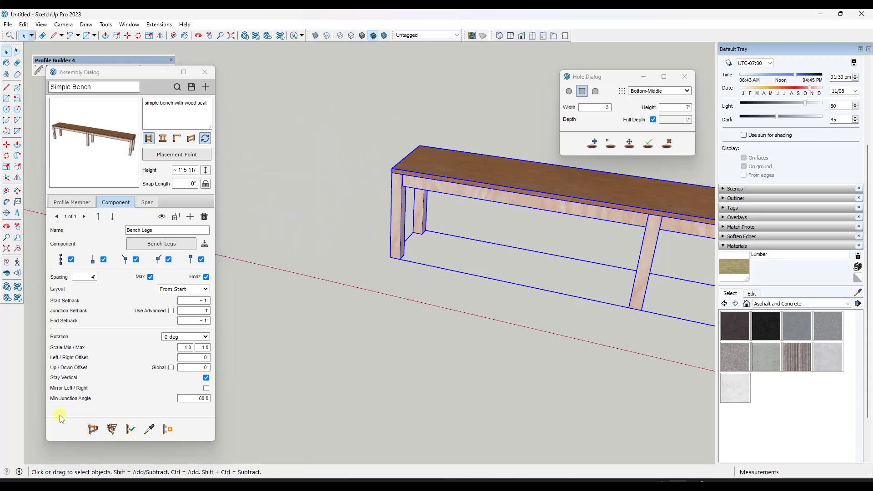
left_click(93, 430)
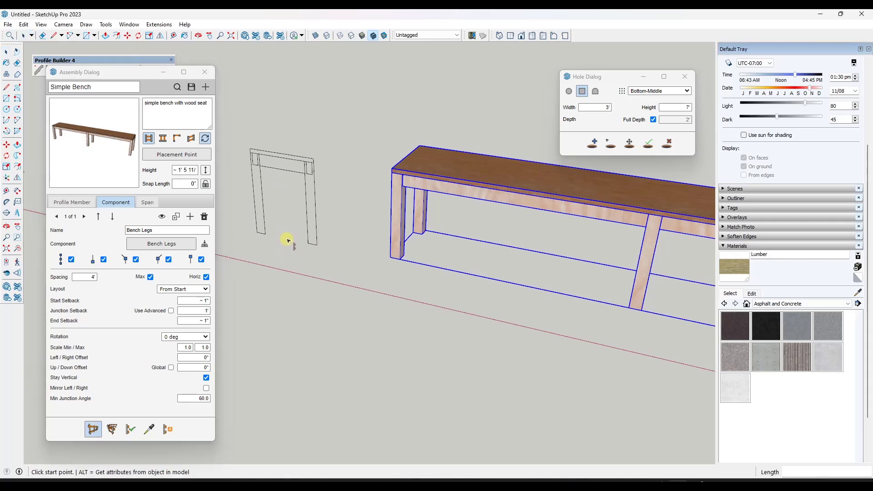
scroll(303, 211, "down", 3)
key("Escape")
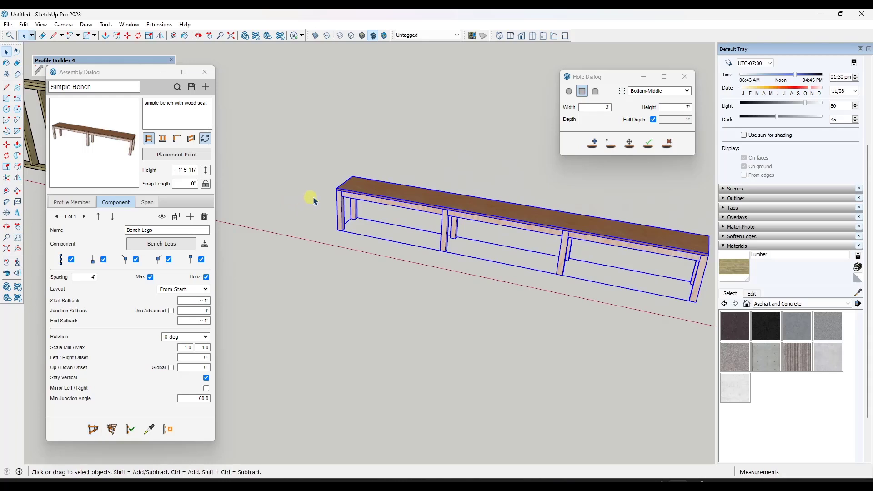
Build a Simple Bench about 11' 4" long along the red axis, behind the existing bench
middle_click_drag(499, 199, 447, 242)
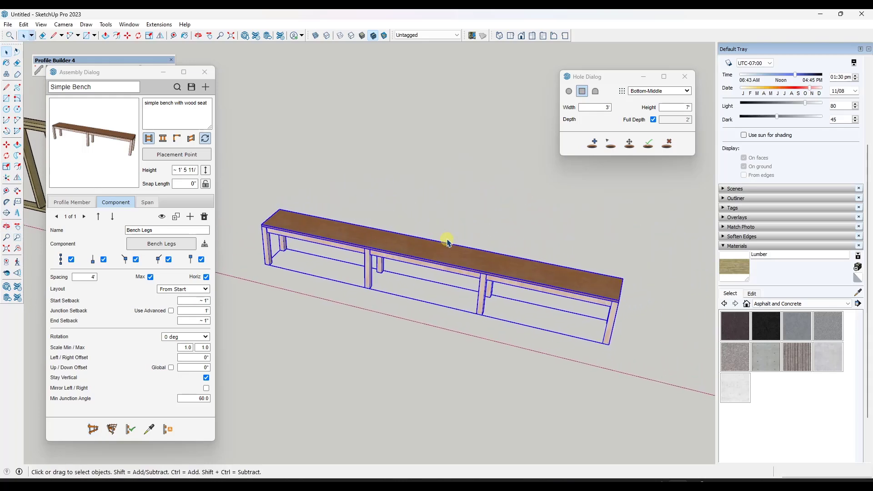
left_click(90, 434)
left_click(318, 203)
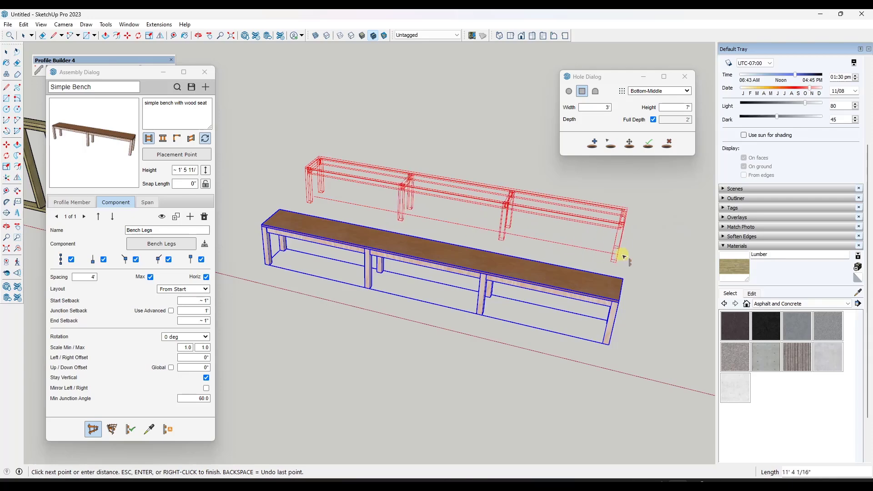
left_click(619, 255)
middle_click_drag(537, 233, 434, 209)
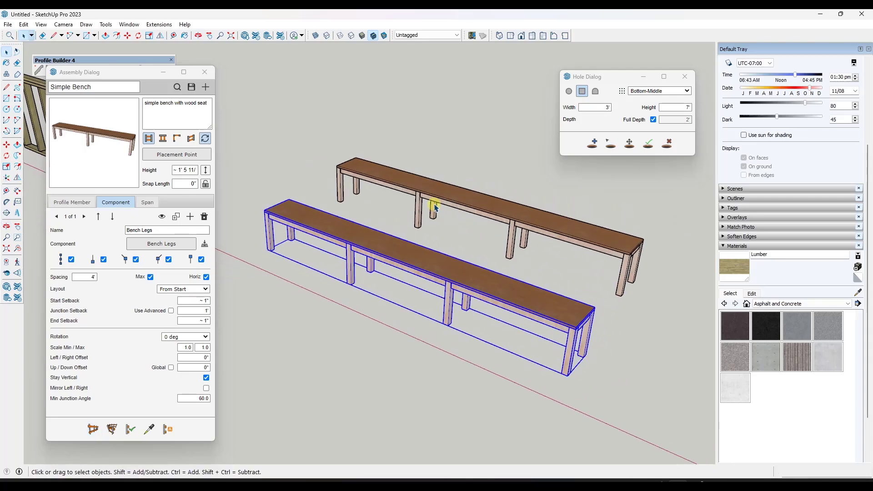
scroll(432, 200, "down", 5)
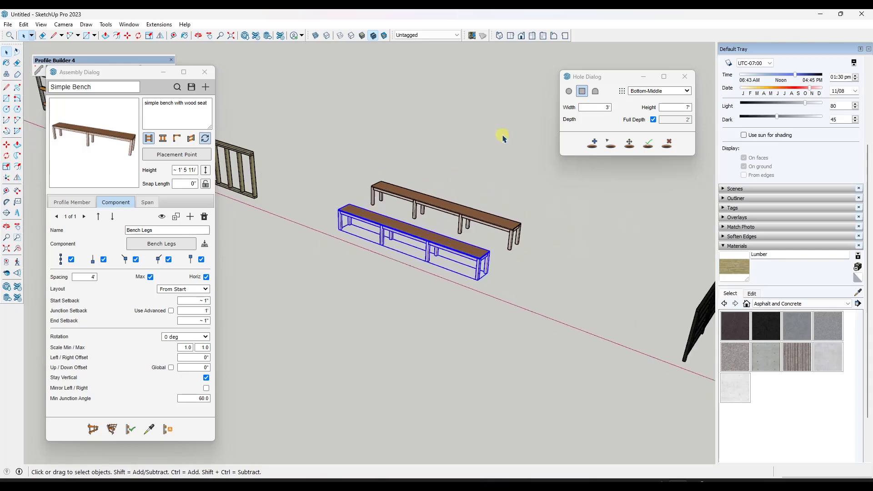
scroll(500, 139, "up", 3)
scroll(384, 254, "up", 2)
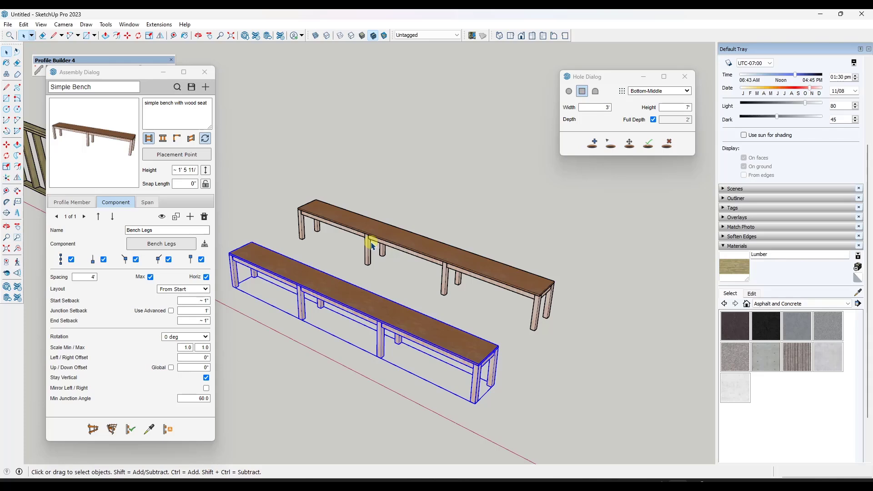
middle_click_drag(382, 231, 398, 228)
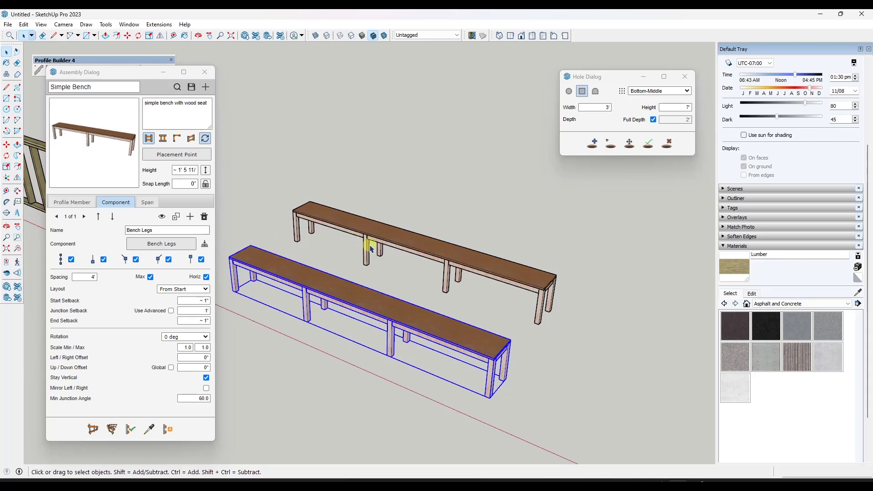
mouse_move(372, 249)
middle_mouse_down()
mouse_move(361, 220)
mouse_move(411, 226)
mouse_move(391, 279)
mouse_move(413, 253)
mouse_move(375, 238)
middle_mouse_up()
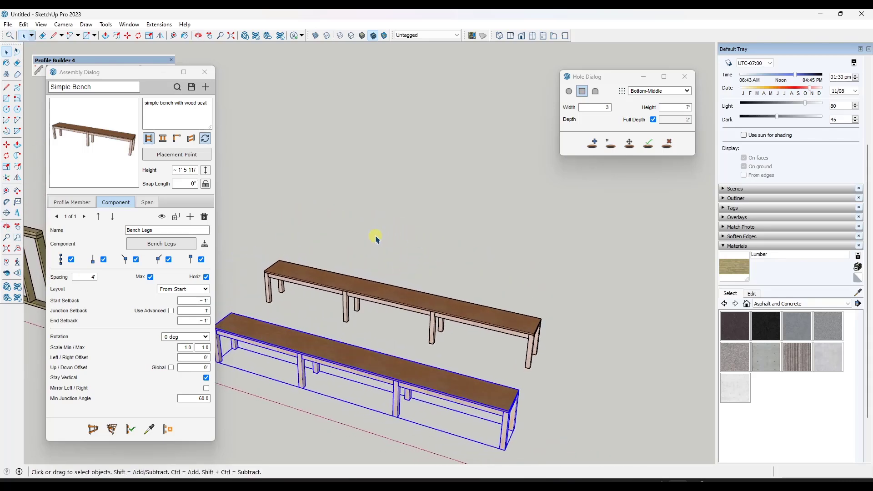
Set the Simple Bench assembly's snap length to 4' and lock it
left_click(183, 184)
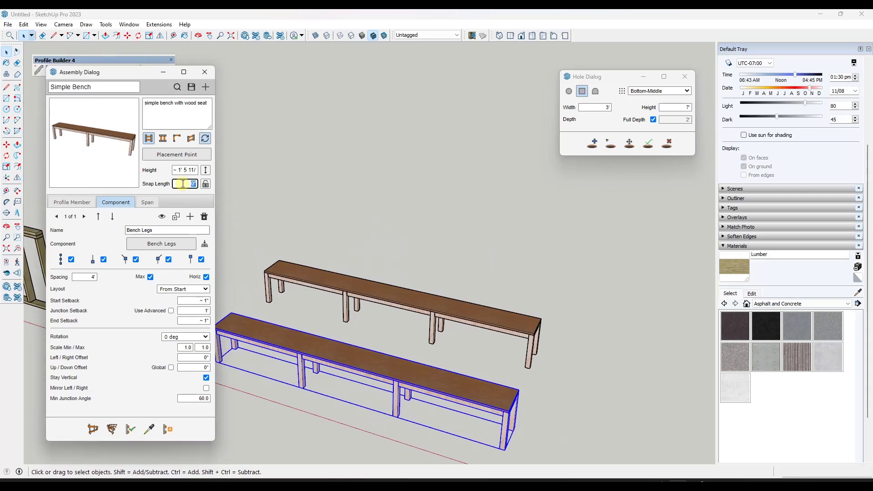
left_click(206, 185)
middle_click_drag(248, 193, 319, 213)
Build another Simple Bench spanning two 4' snap lengths along the red axis, behind the two existing benches
left_click(97, 432)
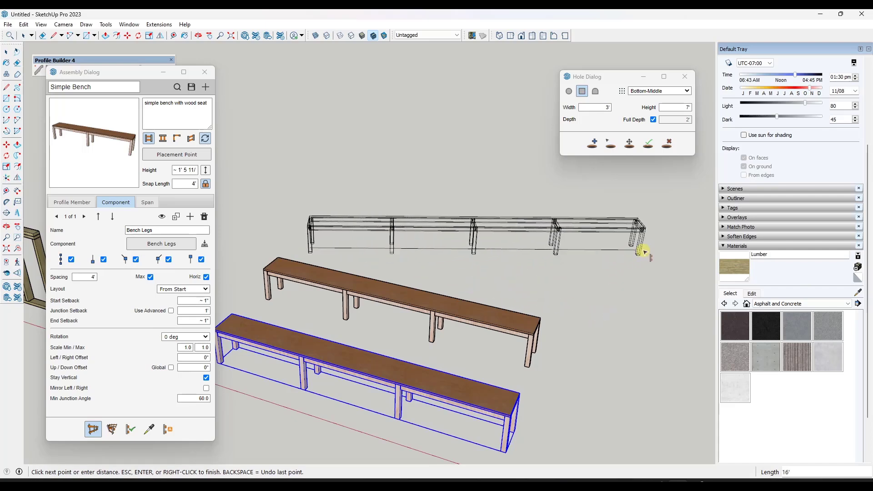
scroll(337, 235, "down", 2)
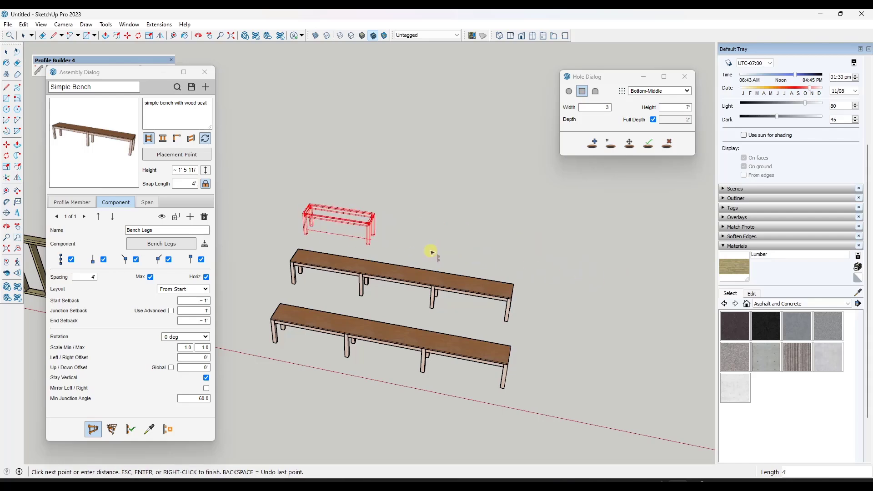
double_click(445, 250)
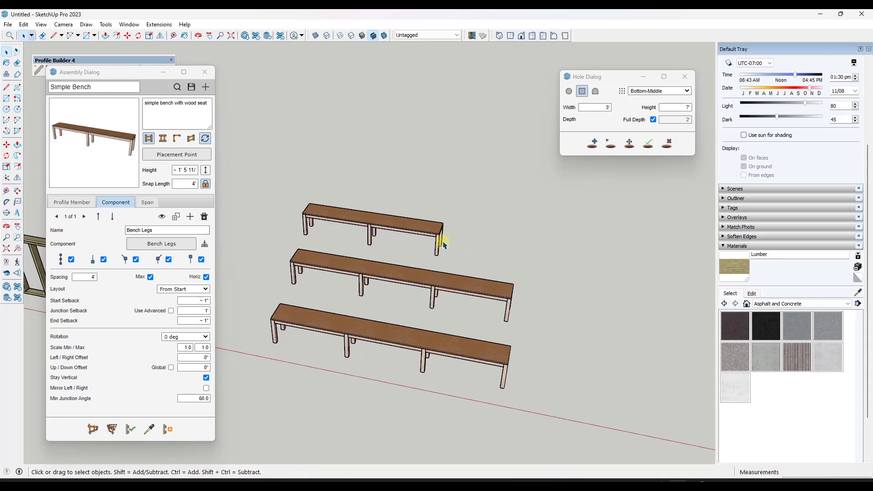
Extend the black corner railing's path from its far end with two more angled segments, the first about 8' long
middle_click_drag(473, 253, 424, 179)
scroll(399, 208, "down", 6)
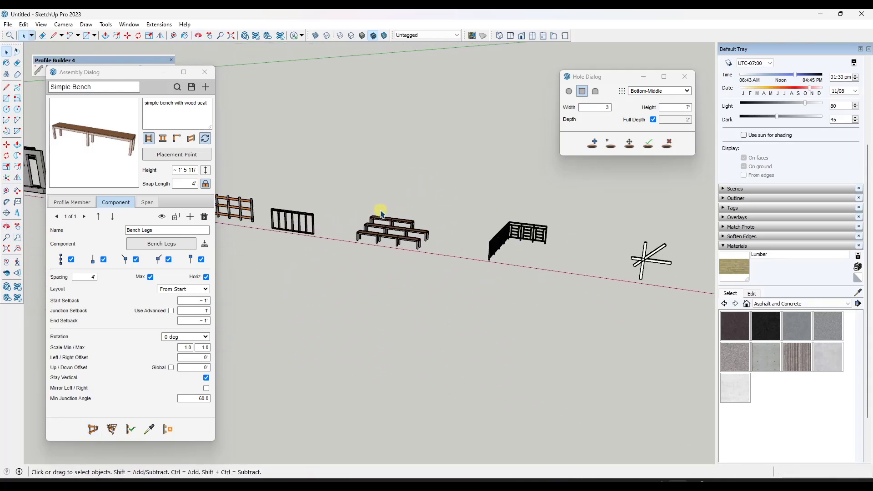
scroll(536, 235, "up", 5)
middle_click_drag(523, 234, 396, 250)
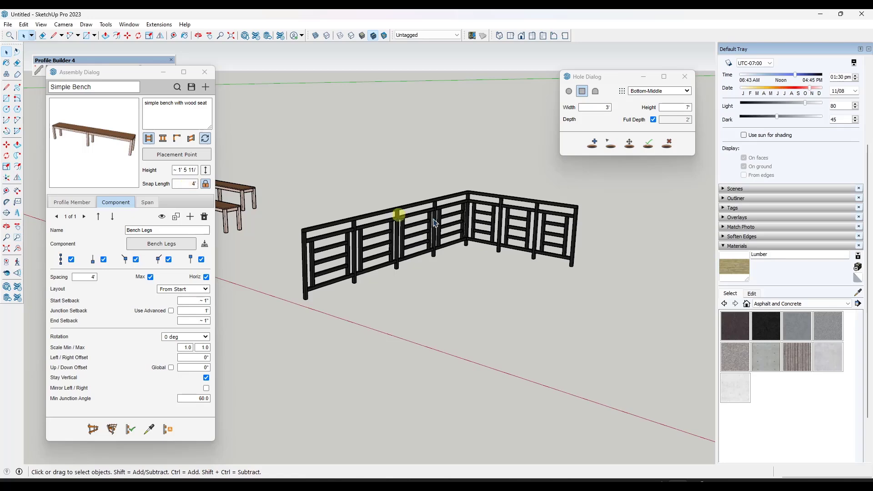
scroll(279, 202, "down", 3)
left_click(280, 202)
middle_click_drag(279, 203, 312, 250)
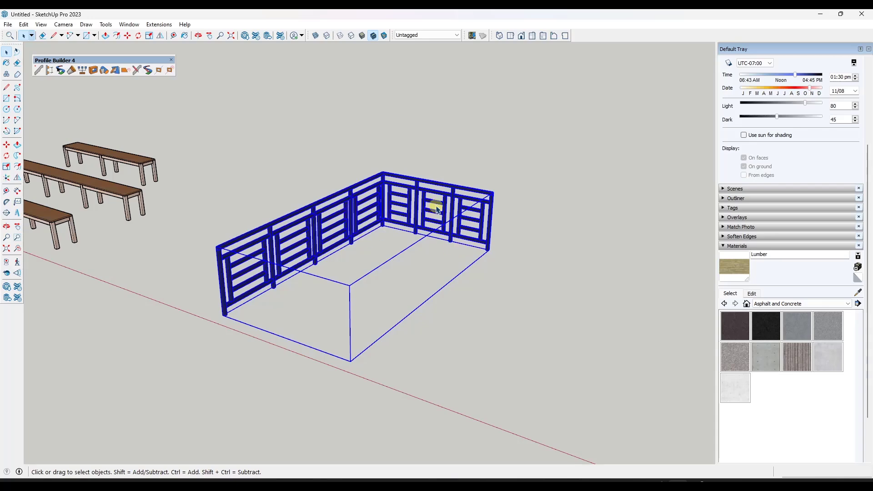
right_click(419, 202)
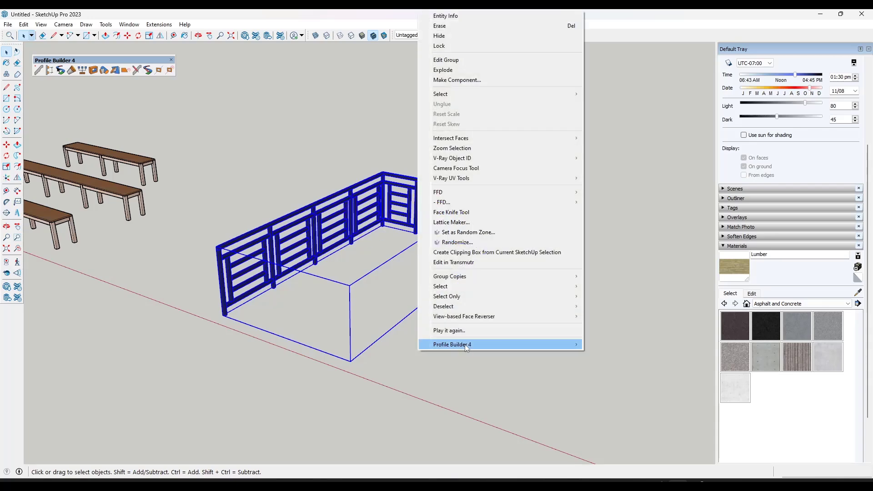
mouse_move(468, 346)
left_click(619, 345)
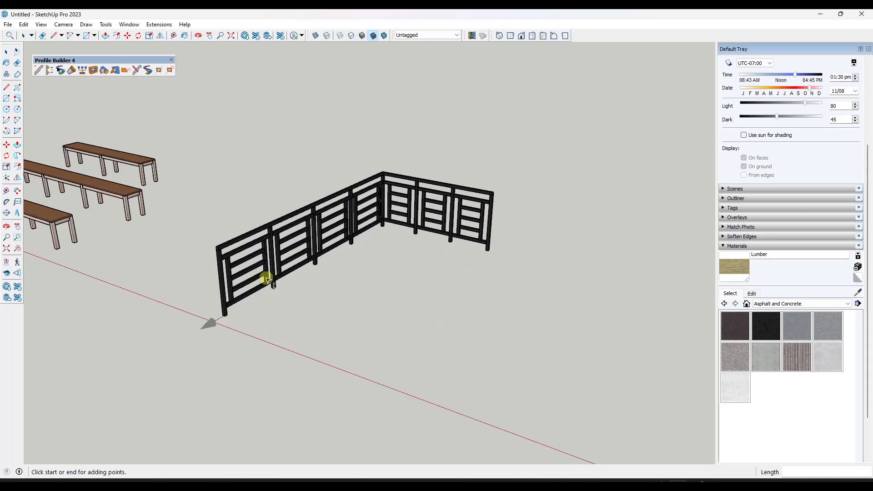
left_click(483, 256)
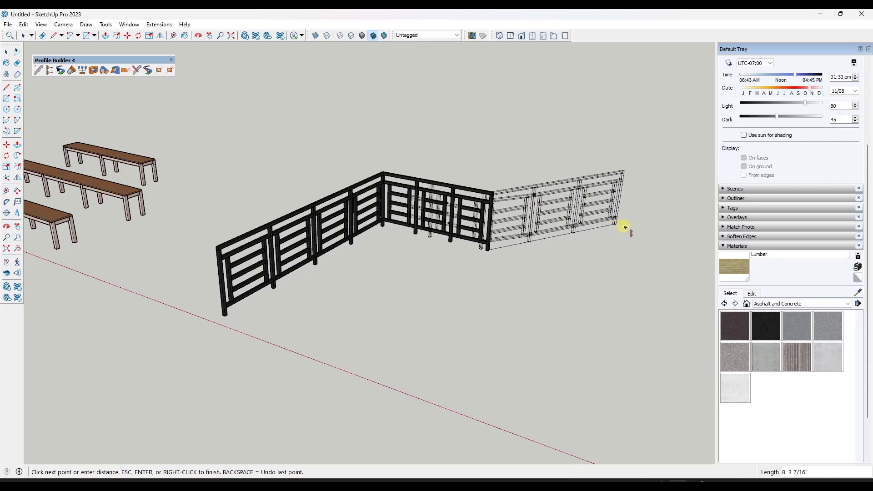
left_click(616, 225)
left_click(700, 239)
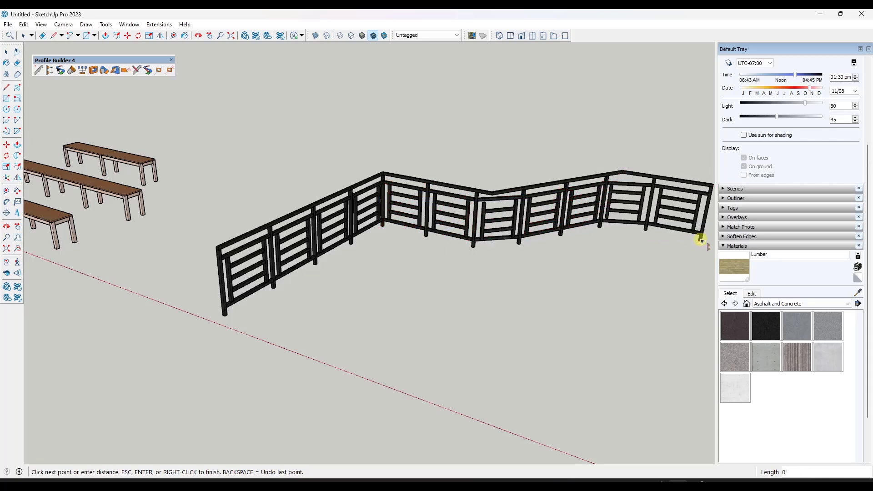
key("Return")
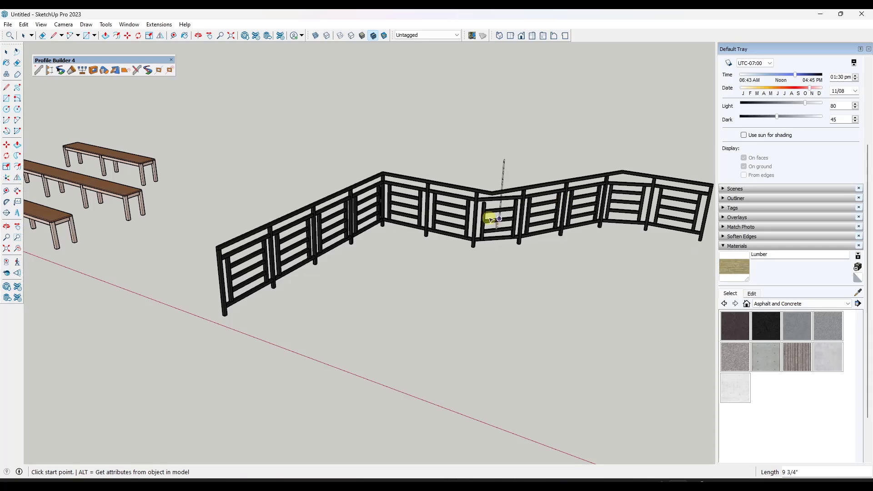
Extend the black railing's path from its near end with two more angled segments, about 8' and 5' 7" long
scroll(372, 232, "down", 3)
key("space")
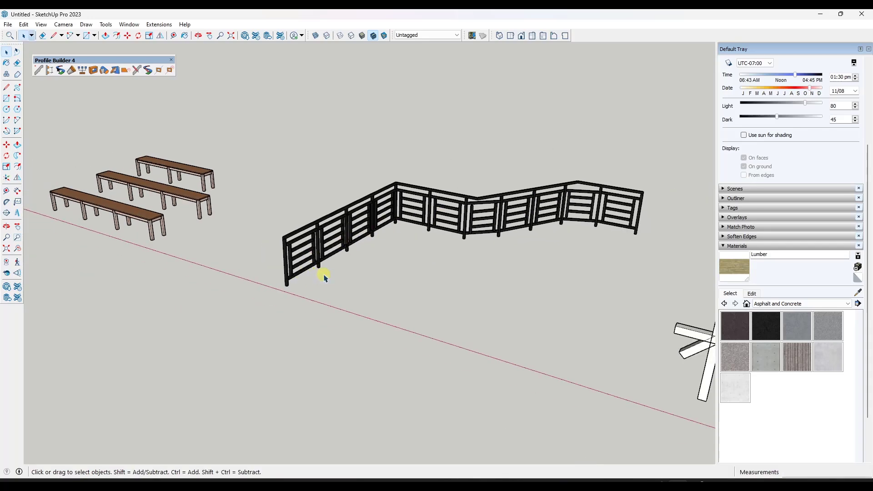
right_click(318, 253)
mouse_move(360, 347)
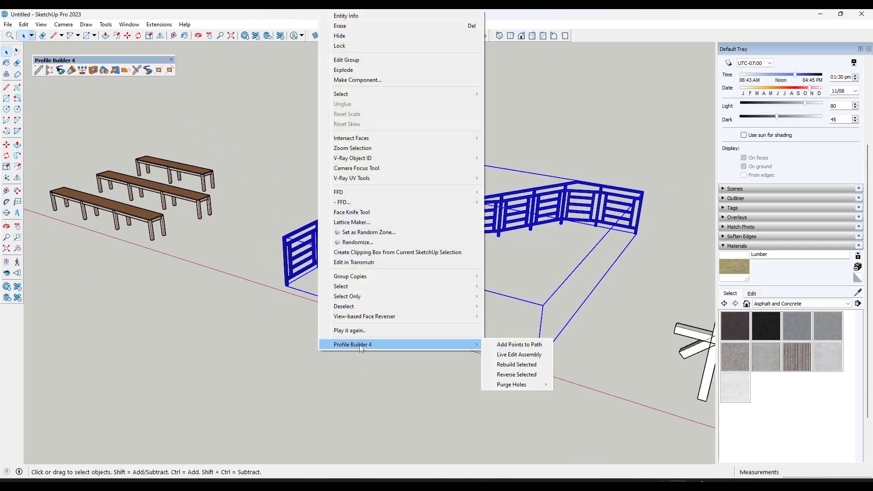
left_click(519, 345)
left_click(286, 289)
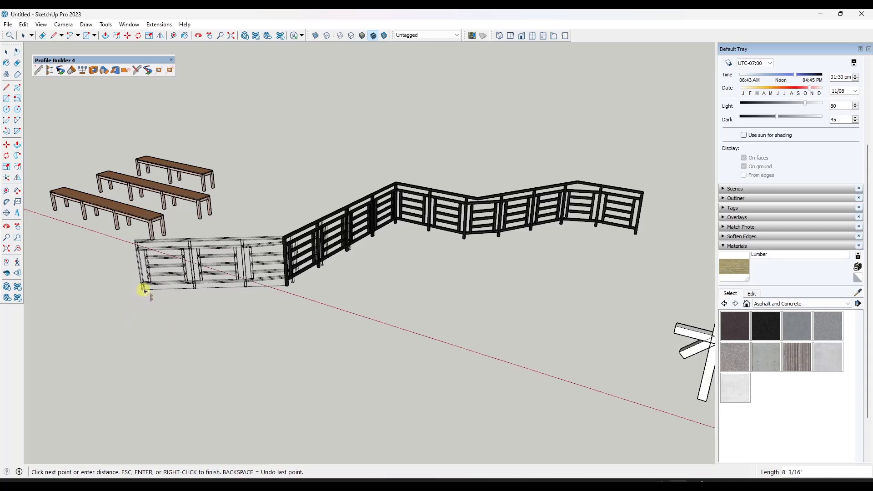
left_click(80, 338)
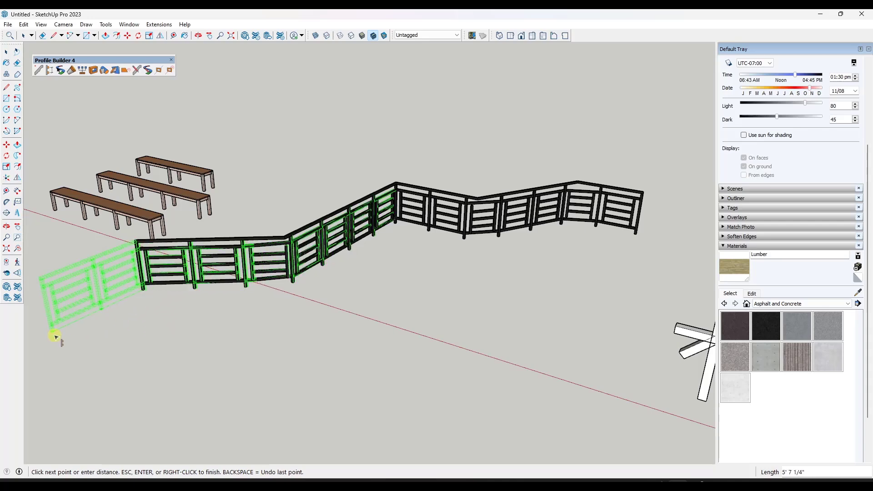
left_click(55, 337)
key("Return")
middle_click_drag(195, 331, 350, 237)
key("space")
middle_click_drag(408, 238, 425, 221)
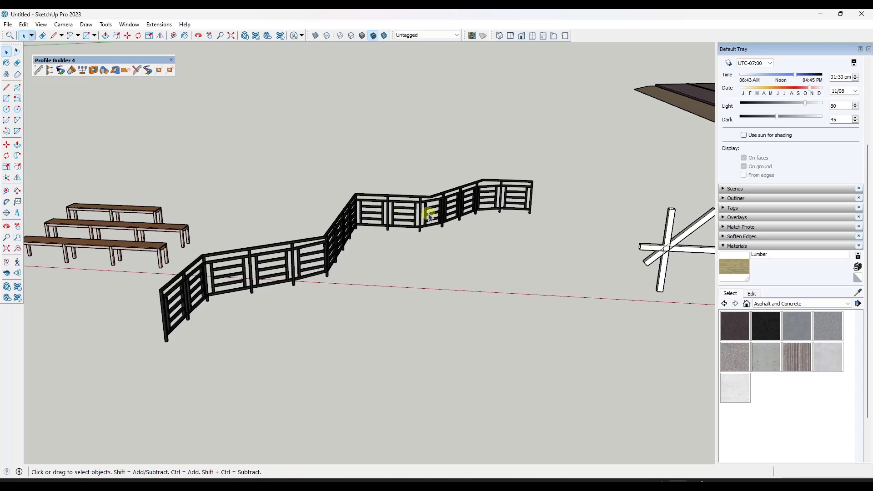
Choose the vertical member's side face and the horizontal member's top face as the two faces to trim to
scroll(417, 218, "down", 3)
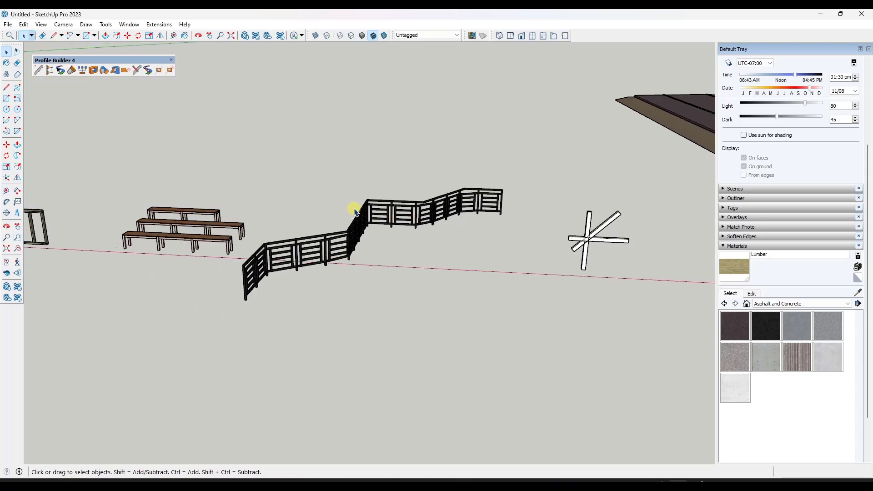
scroll(577, 230, "down", 2)
scroll(593, 240, "up", 8)
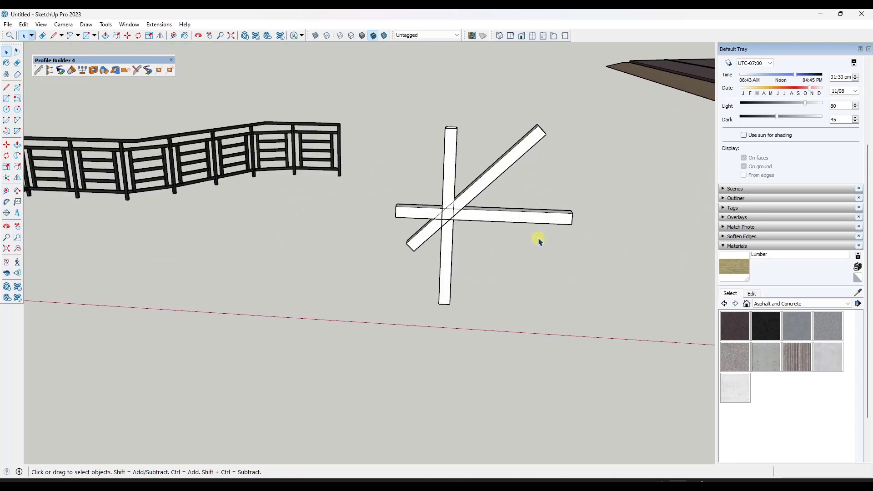
middle_click_drag(517, 220, 445, 180)
middle_click_drag(425, 139, 391, 176)
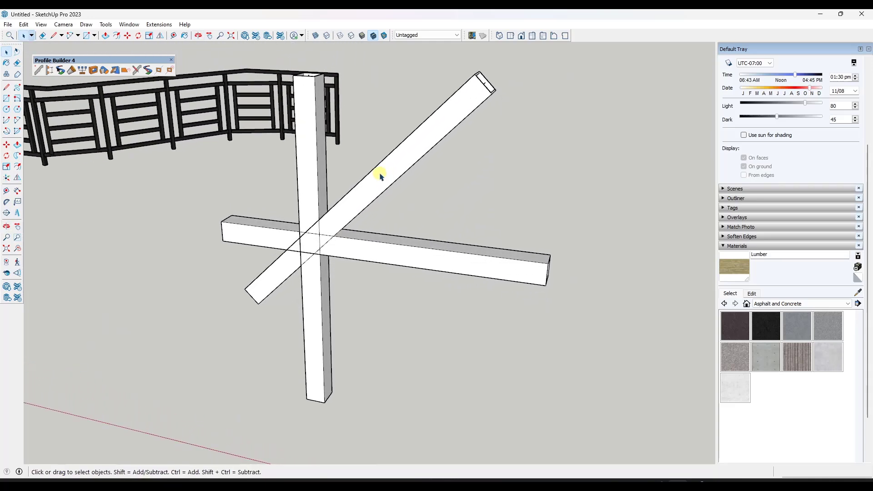
mouse_move(381, 177)
middle_mouse_down()
mouse_move(391, 170)
mouse_move(394, 178)
middle_mouse_up()
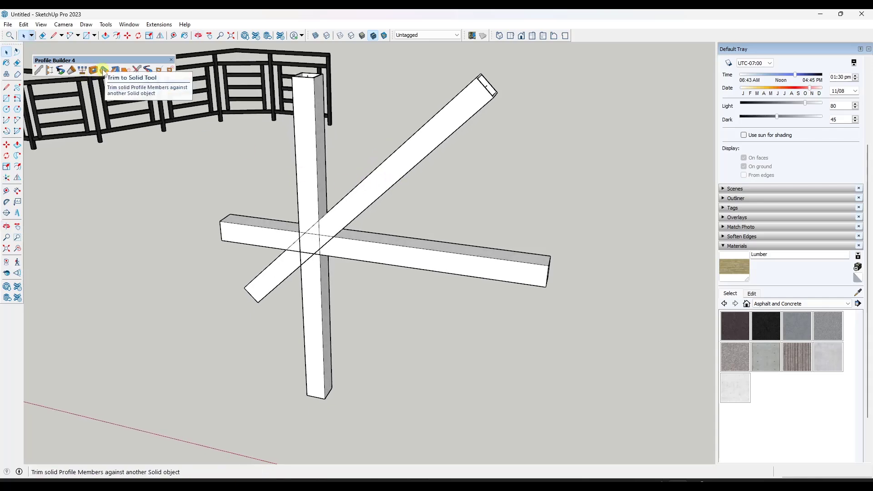
left_click(115, 72)
mouse_move(370, 181)
middle_mouse_down()
mouse_move(375, 231)
mouse_move(356, 205)
mouse_move(366, 197)
middle_mouse_up()
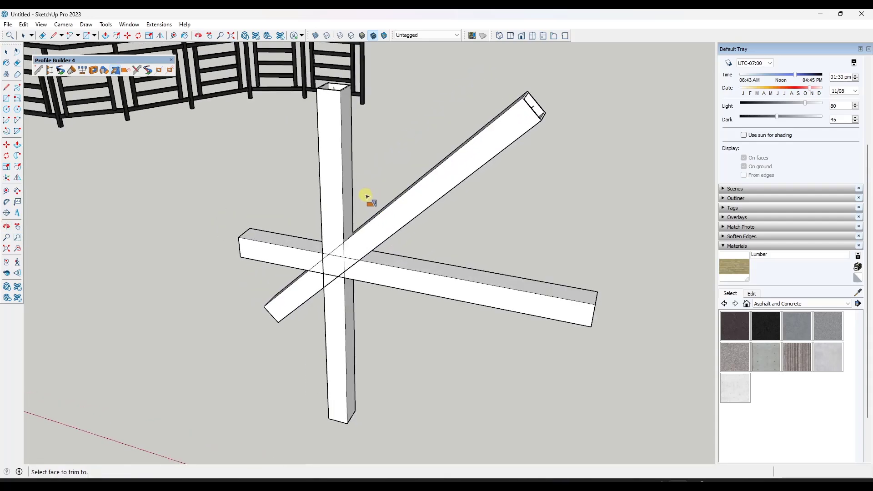
left_click(347, 188)
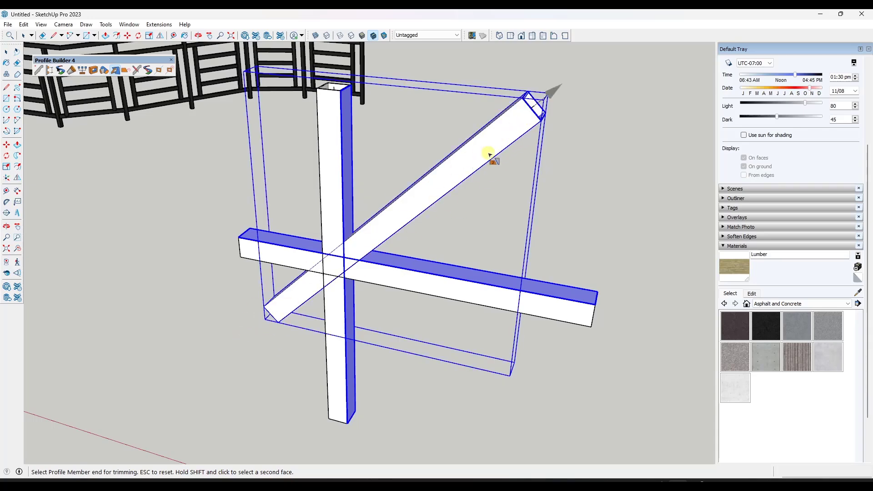
Trim the diagonal member's upper end against the two chosen faces, and undo the trim
left_click(533, 97)
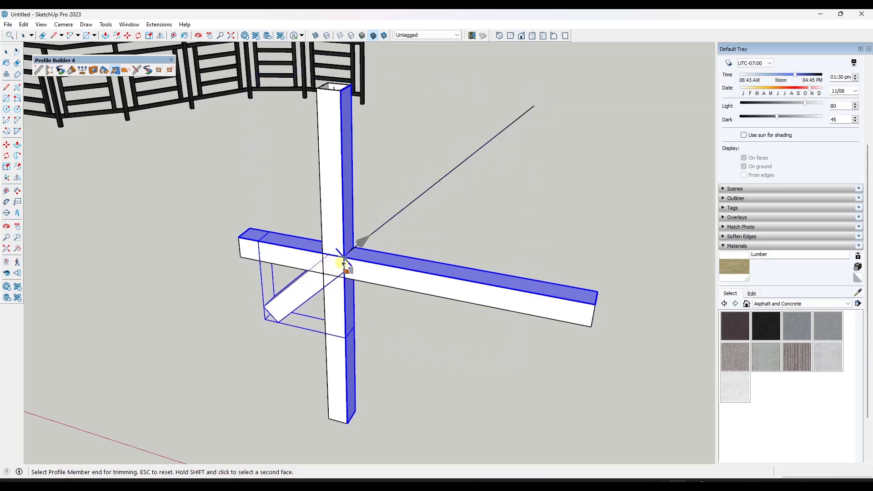
key("ctrl+z")
Trim the diagonal member's lower end against the vertical member's side face and the horizontal member's top face
middle_click_drag(389, 264, 528, 128)
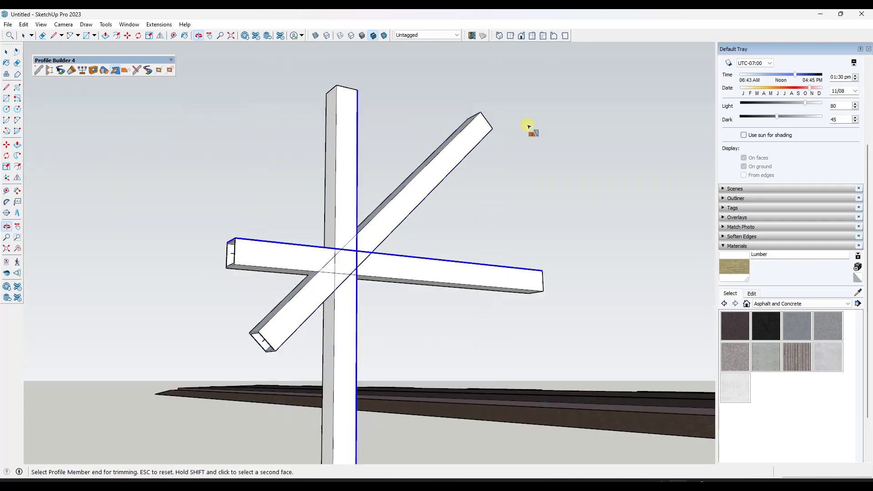
left_click(258, 341)
middle_click_drag(460, 252, 348, 204)
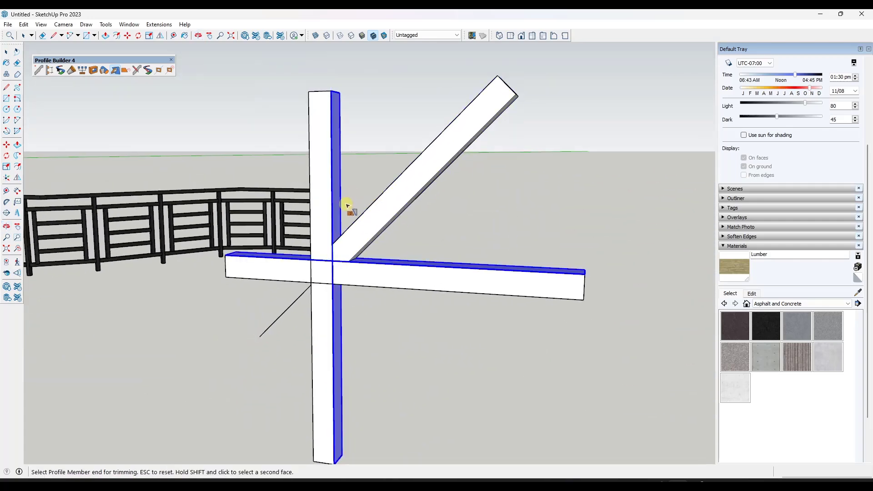
middle_click_drag(343, 247, 308, 247)
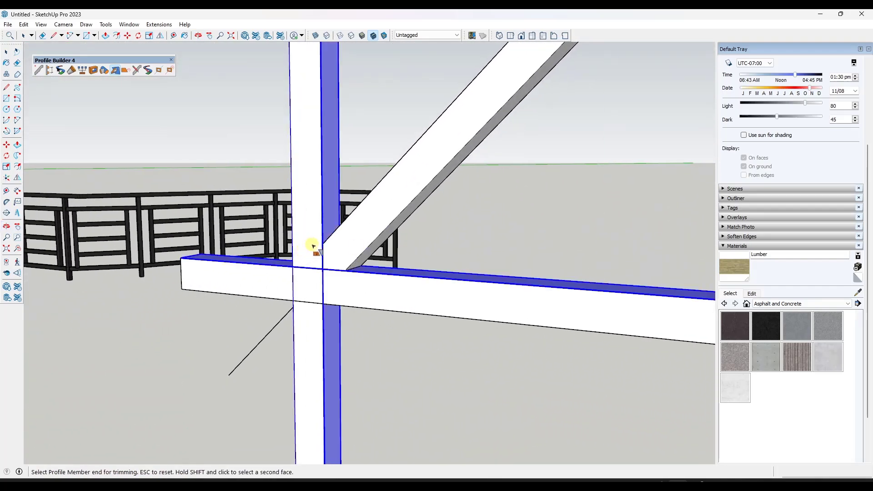
key("space")
scroll(471, 239, "down", 5)
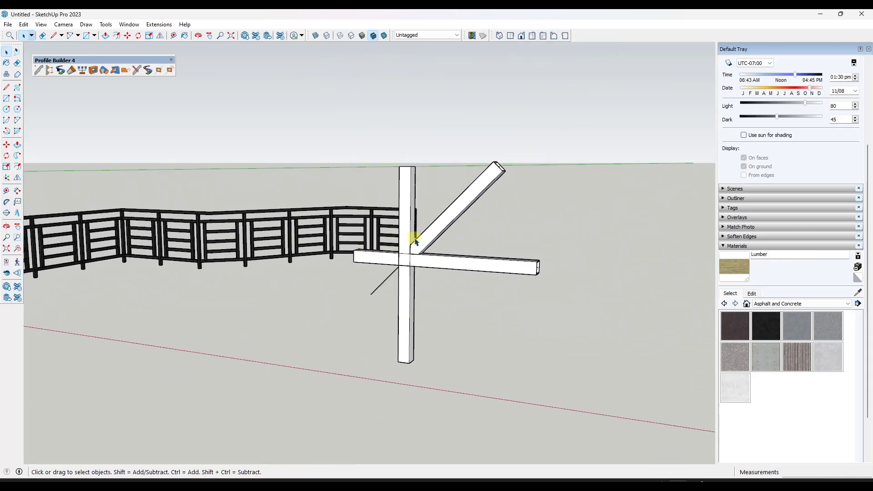
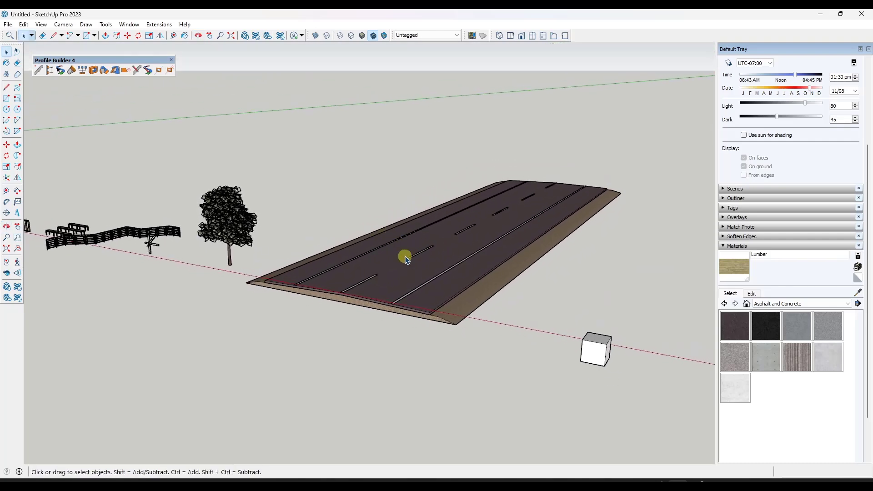
Build the Trees assembly along the road's near shoulder, from its front corner to its far end
scroll(424, 281, "up", 3)
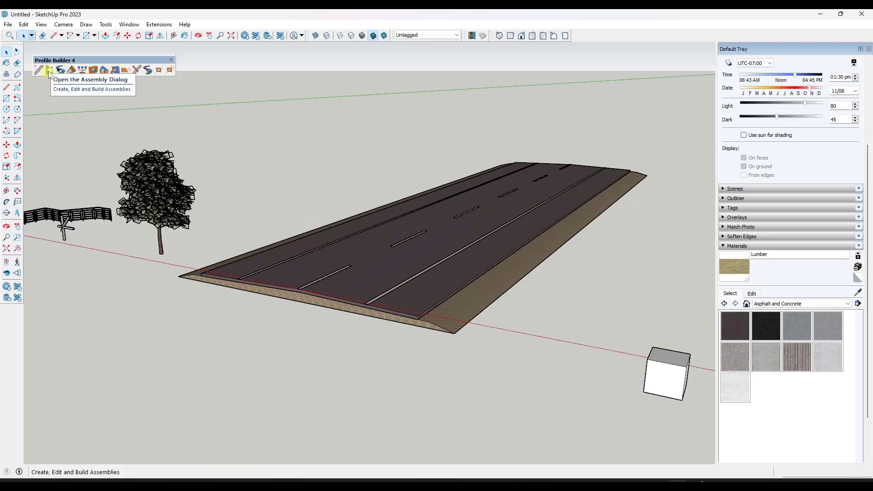
left_click(50, 71)
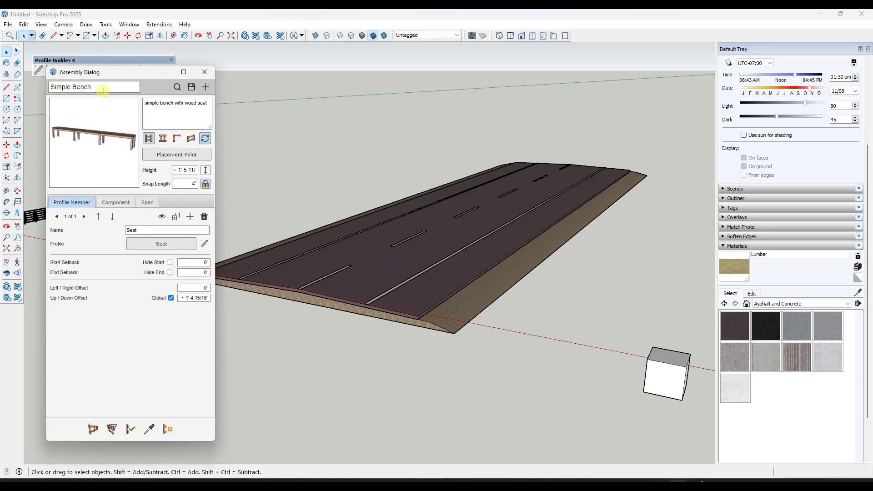
left_click(178, 89)
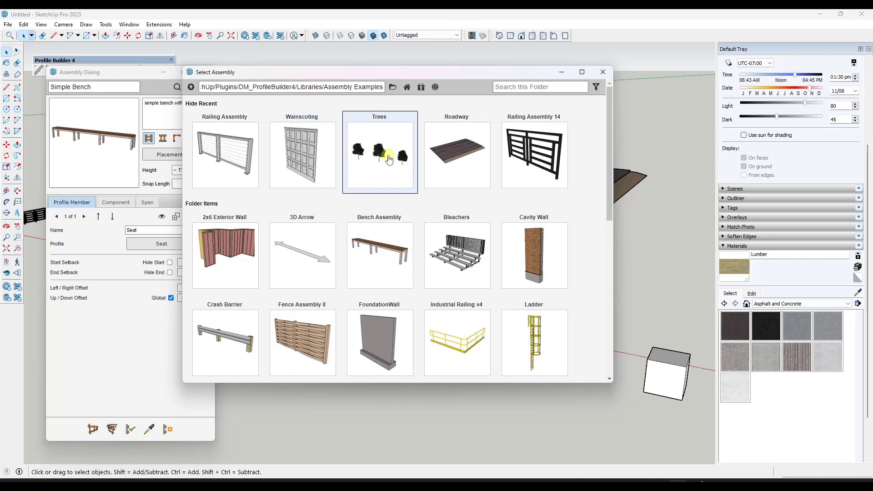
left_click(384, 160)
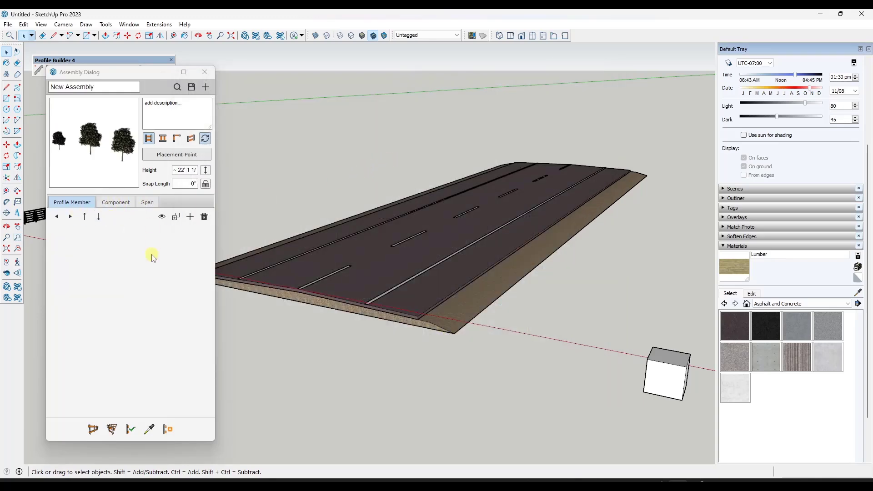
left_click(90, 437)
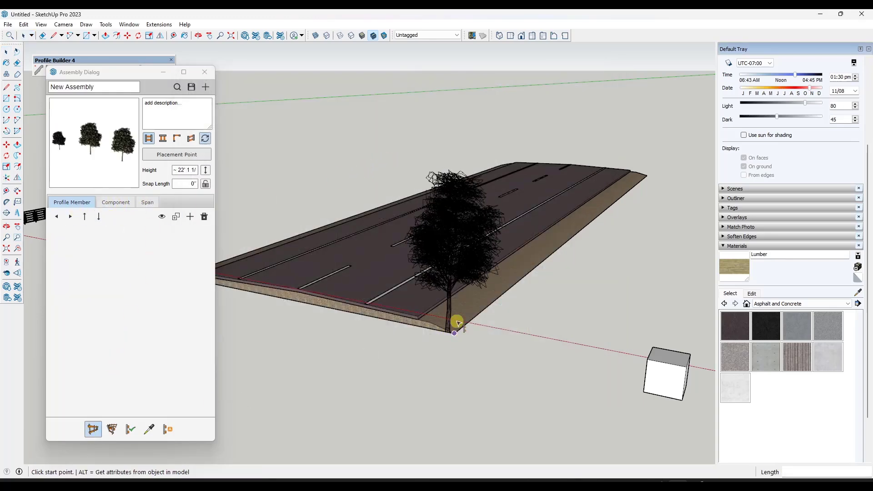
left_click(451, 317)
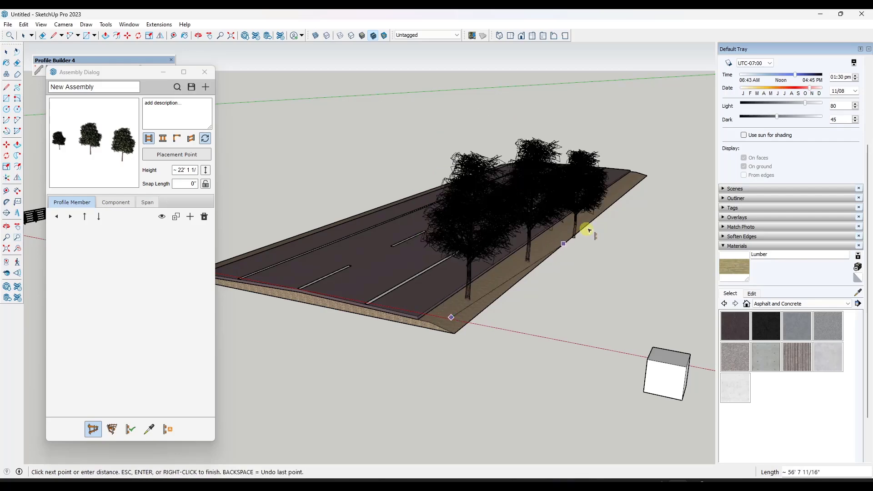
left_click(635, 178)
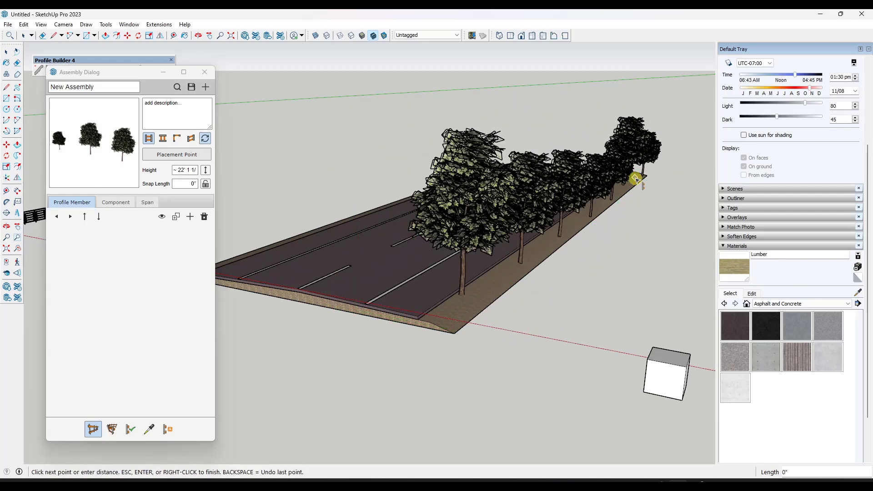
key("Return")
Load the new tree row's attributes into the assembly settings and display its component options
middle_click_drag(538, 246, 559, 207)
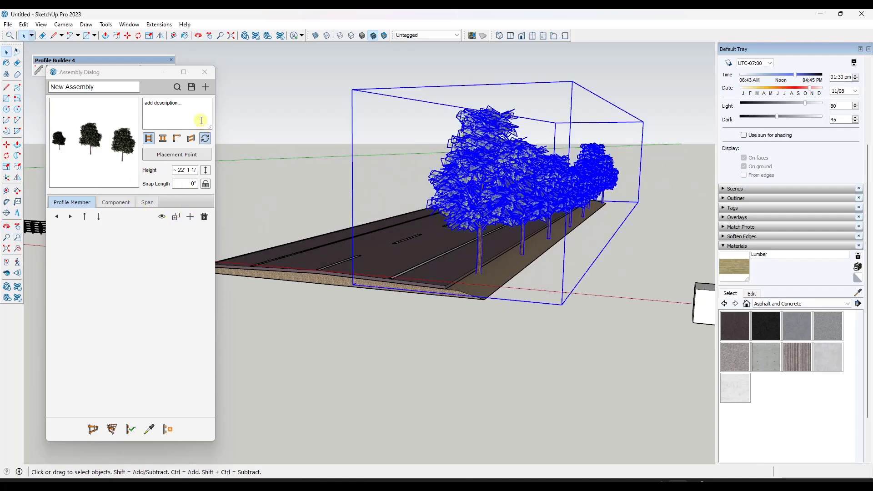
left_click(150, 429)
left_click(426, 225)
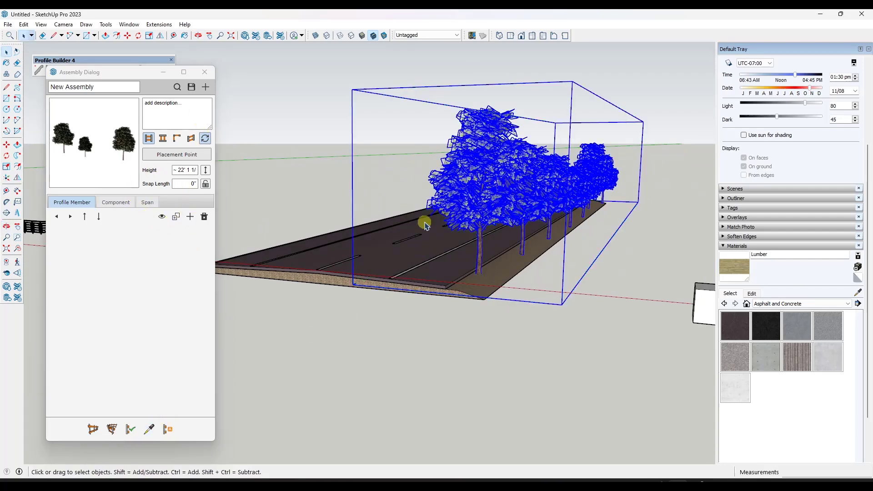
left_click(121, 204)
left_click(481, 264)
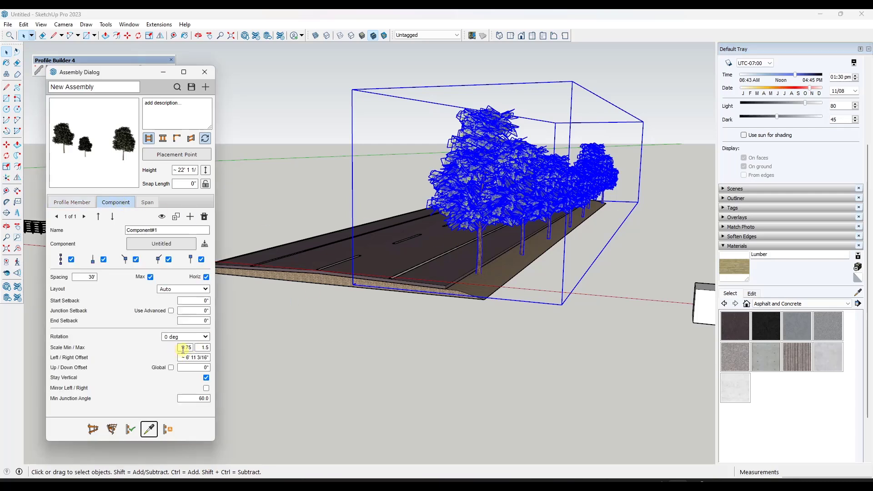
left_click(456, 293)
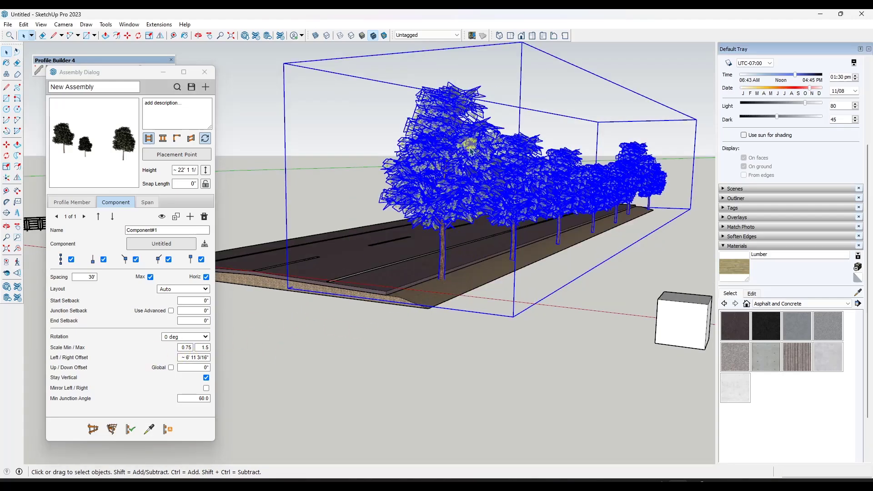
middle_click_drag(470, 168, 532, 179)
left_click(371, 277)
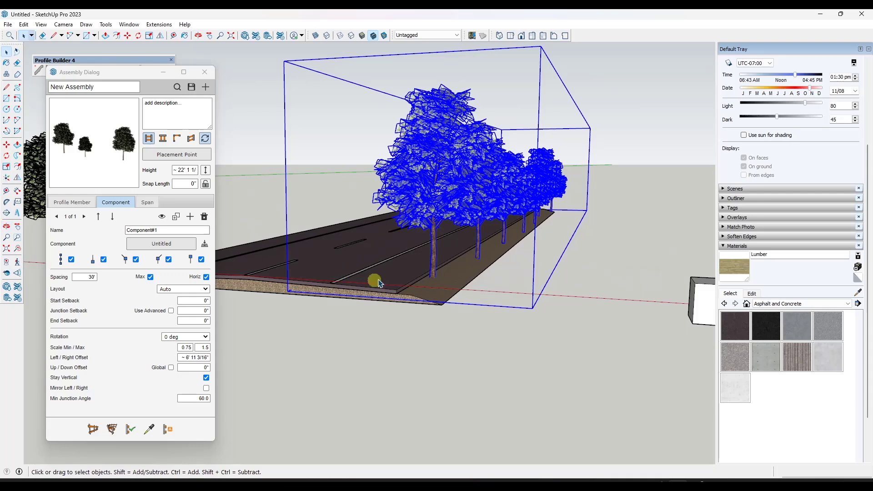
Set the tree component's minimum scale to 0.5 and maximum scale to 2
double_click(182, 347)
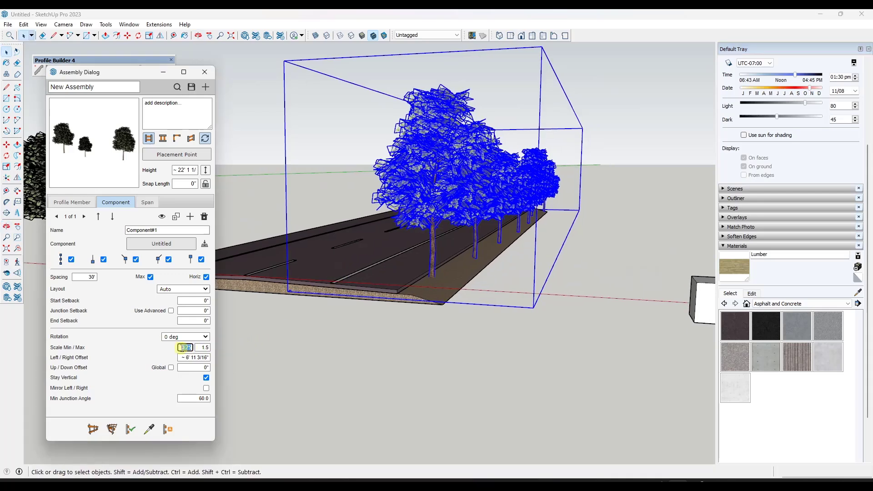
type("0.5")
double_click(204, 347)
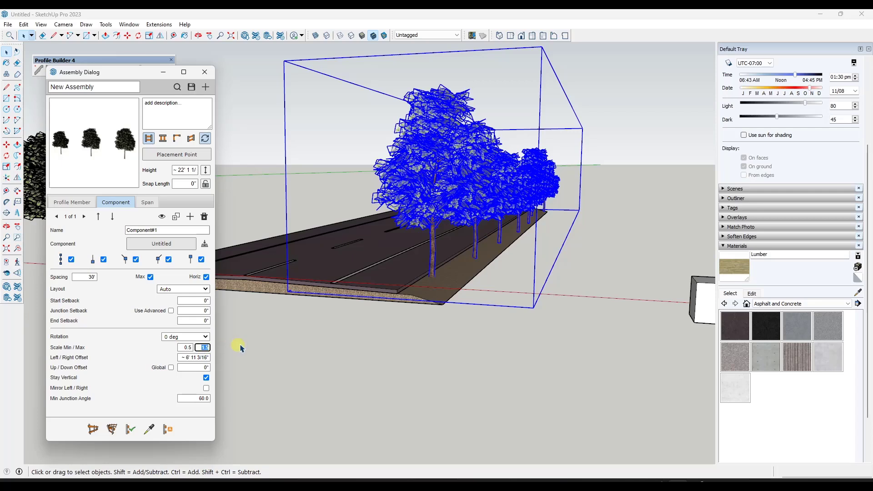
type("2")
key("Tab")
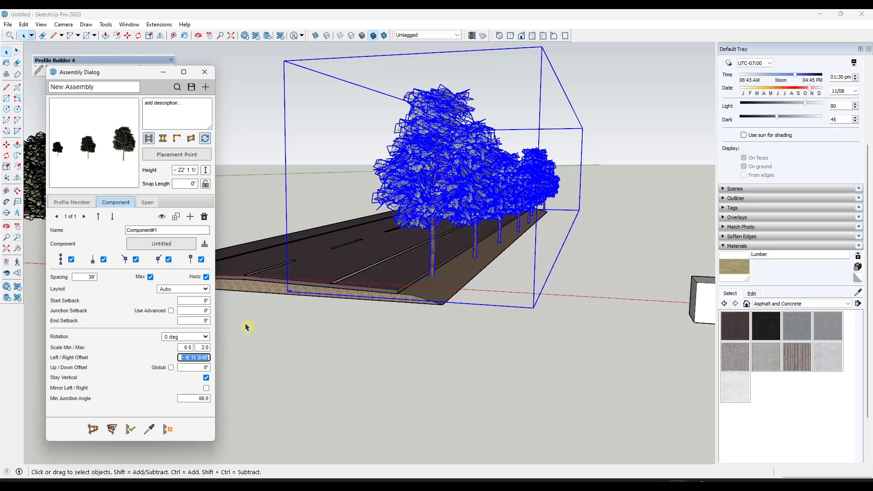
Apply the new scale range to the selected tree row several times to re-randomize the tree sizes
left_click(131, 429)
left_click(131, 431)
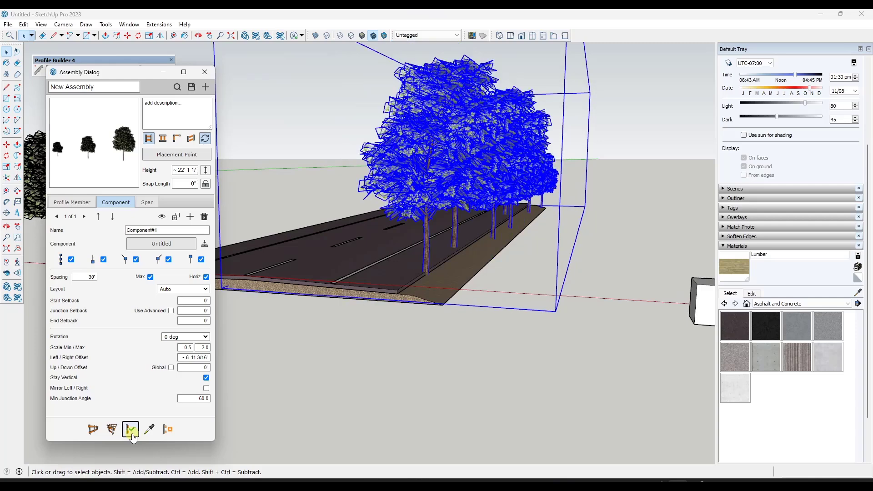
left_click(132, 430)
left_click(132, 431)
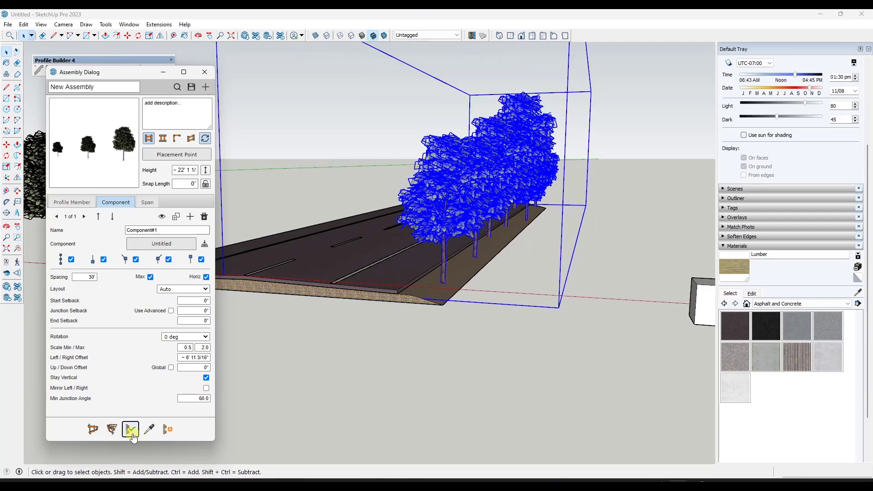
left_click(131, 431)
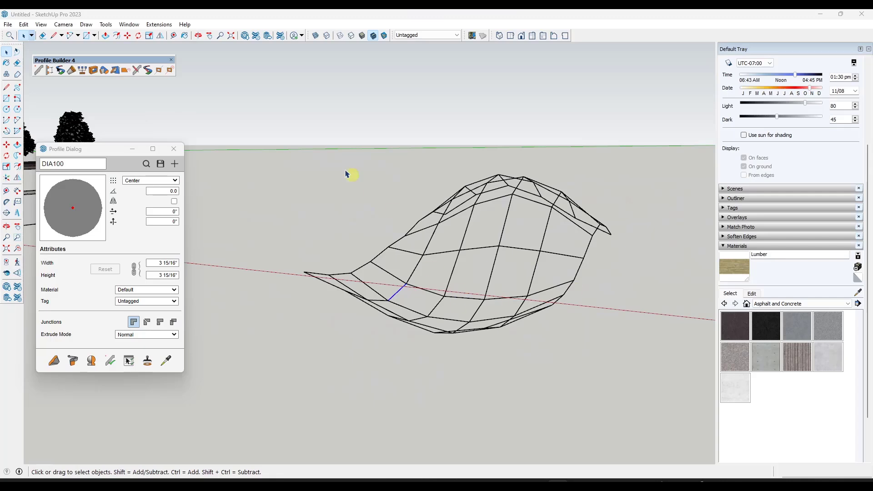
Build the DIA100 profile along every edge of the curved wireframe grid using the first junction type
left_click_drag(275, 127, 689, 390)
scroll(605, 259, "up", 2)
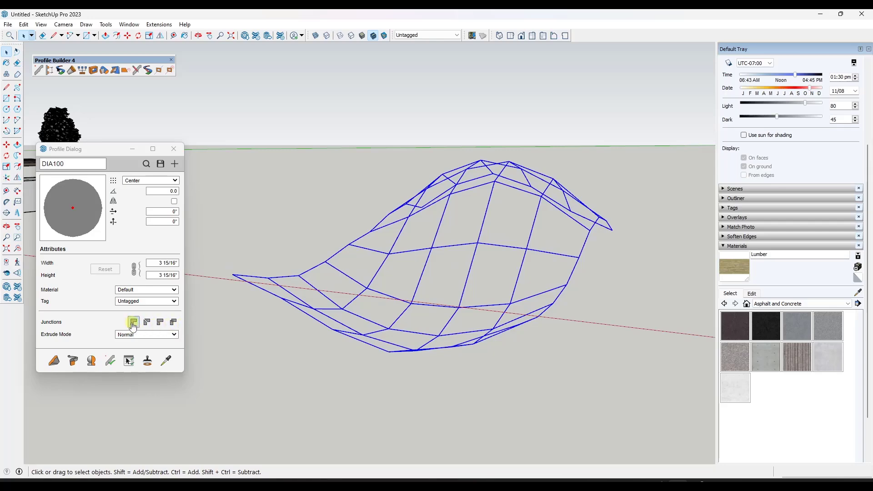
middle_click_drag(396, 298, 473, 298)
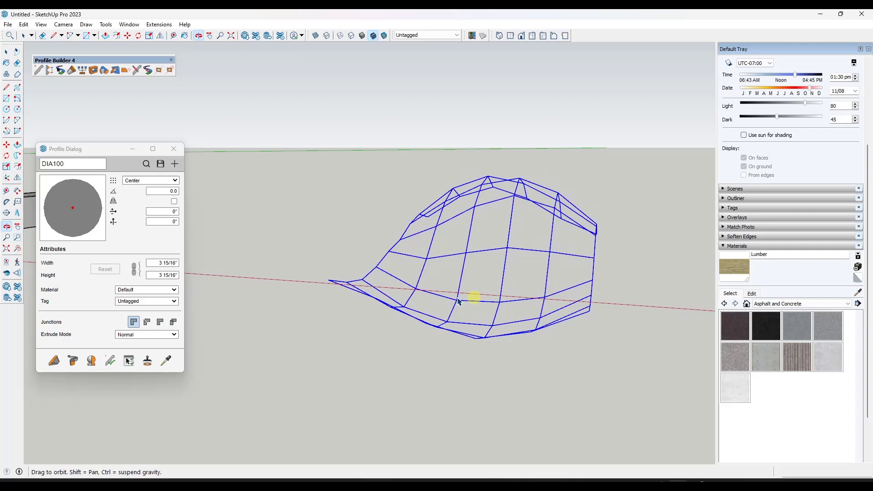
left_click(74, 363)
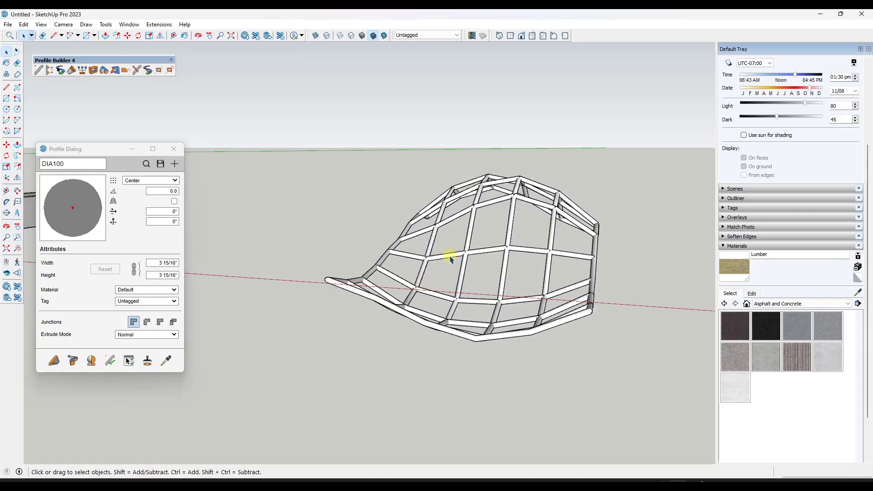
Select individual grid members across the built structure to examine how they are joined and separated
left_click(473, 221)
middle_click_drag(473, 220, 511, 232)
left_click(545, 238)
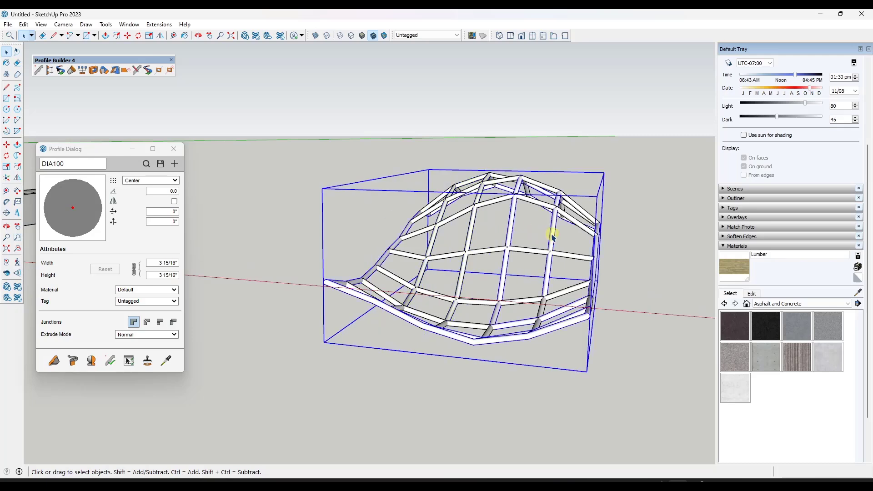
left_click(473, 228)
left_click(501, 203)
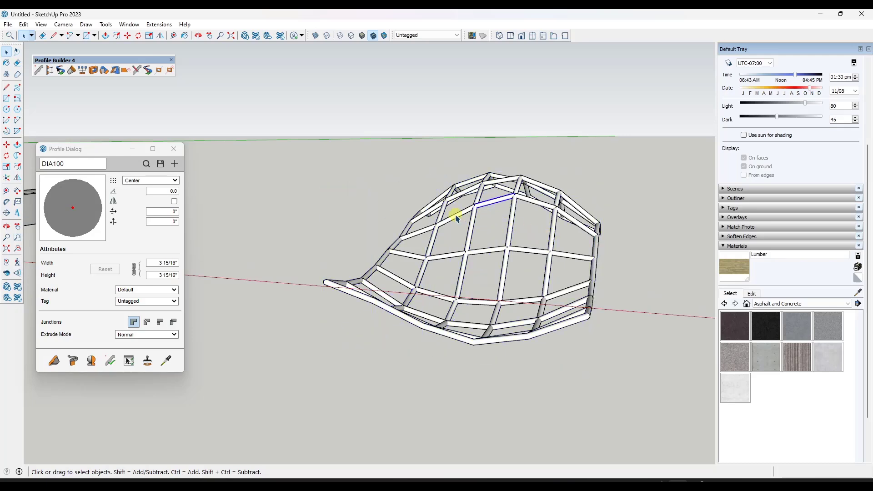
left_click(457, 251)
left_click(489, 249)
left_click(528, 248)
left_click(502, 302)
left_click(489, 302)
left_click(566, 294)
scroll(569, 294, "down", 3)
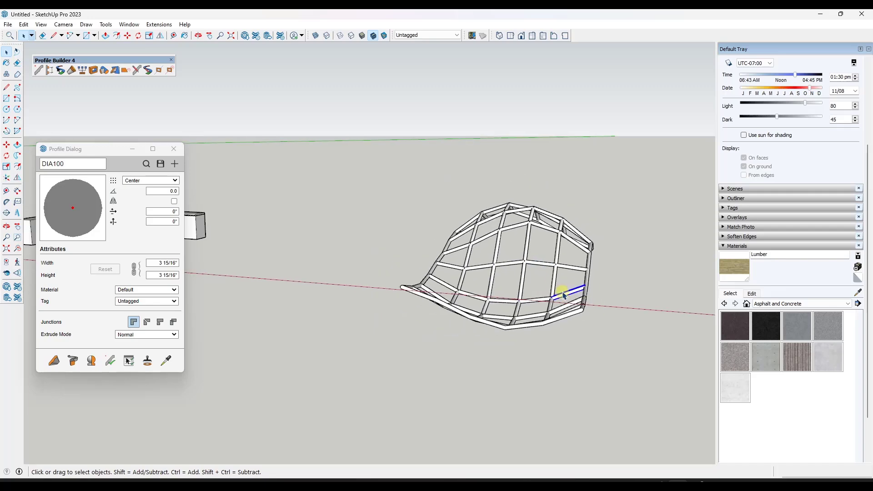
scroll(601, 266, "up", 3)
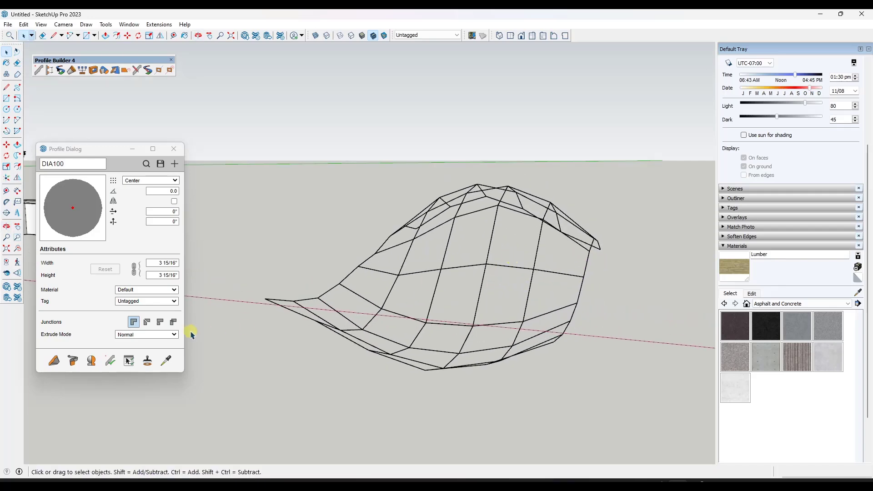
Switch the junctions to the fourth type and build the DIA100 profile along all the curved wireframe's edges
left_click(174, 323)
left_click(173, 323)
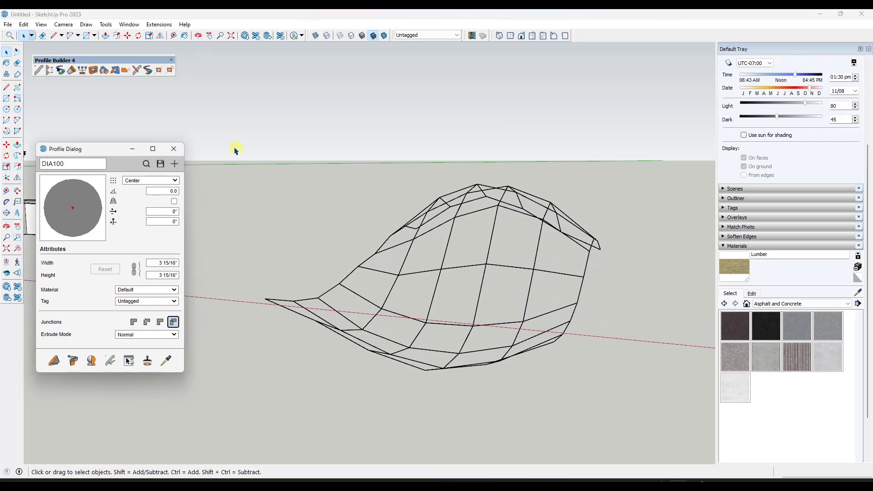
left_click_drag(223, 144, 662, 400)
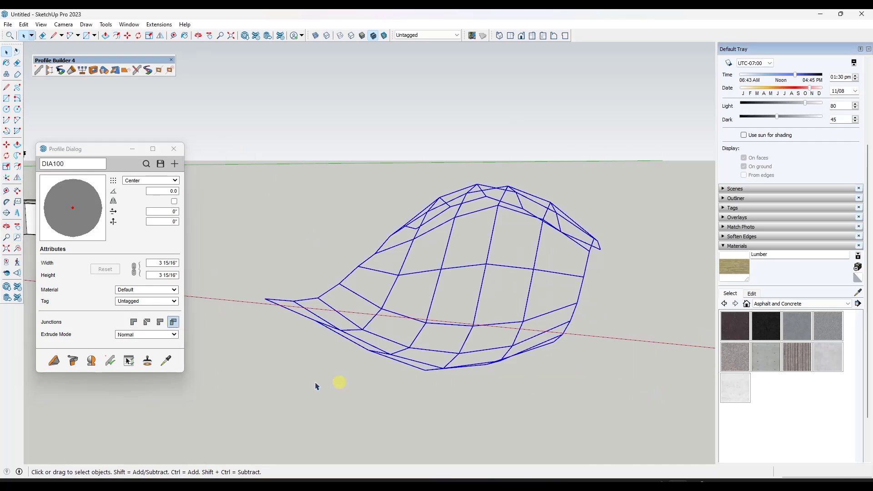
left_click(75, 366)
left_click(507, 250)
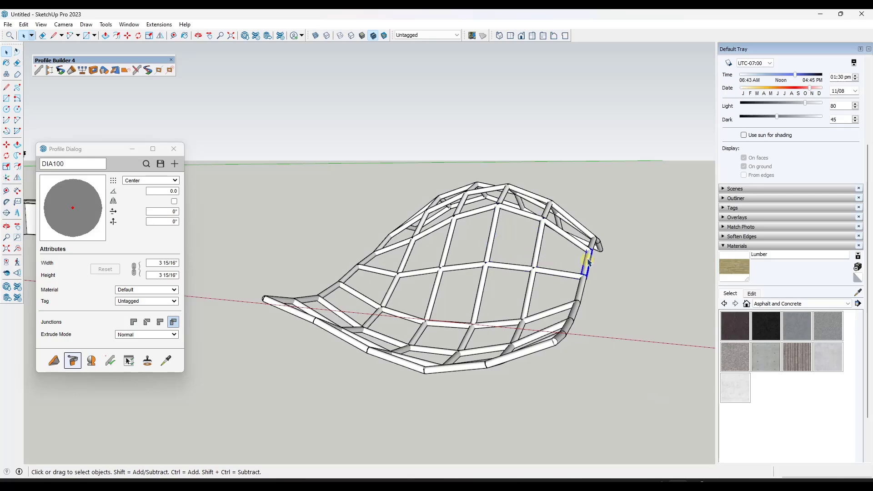
middle_click_drag(523, 289, 559, 347)
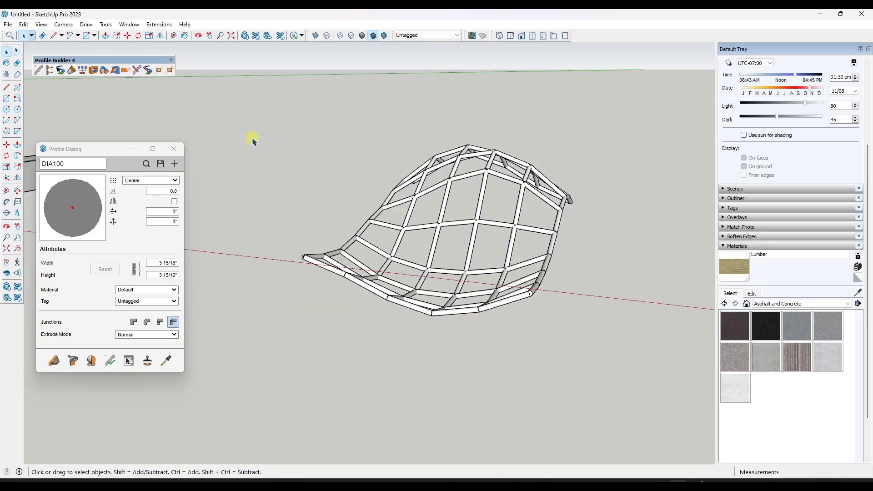
Select all the grid members and shorten them simultaneously at one end
left_click_drag(237, 124, 646, 363)
middle_click_drag(485, 161, 549, 194)
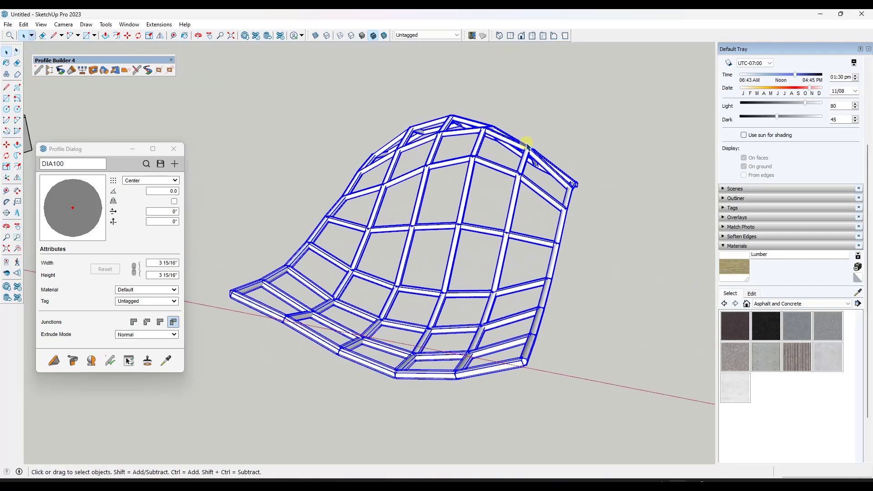
left_click(72, 70)
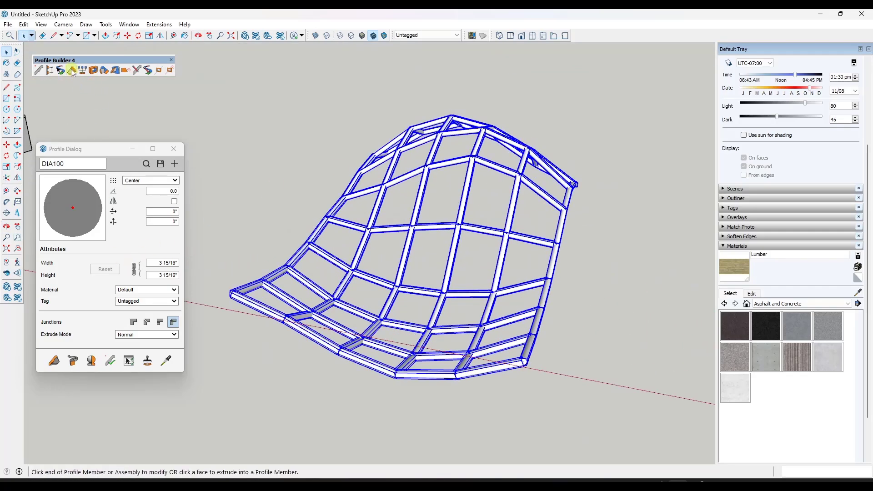
scroll(427, 215, "up", 5)
left_click(418, 231)
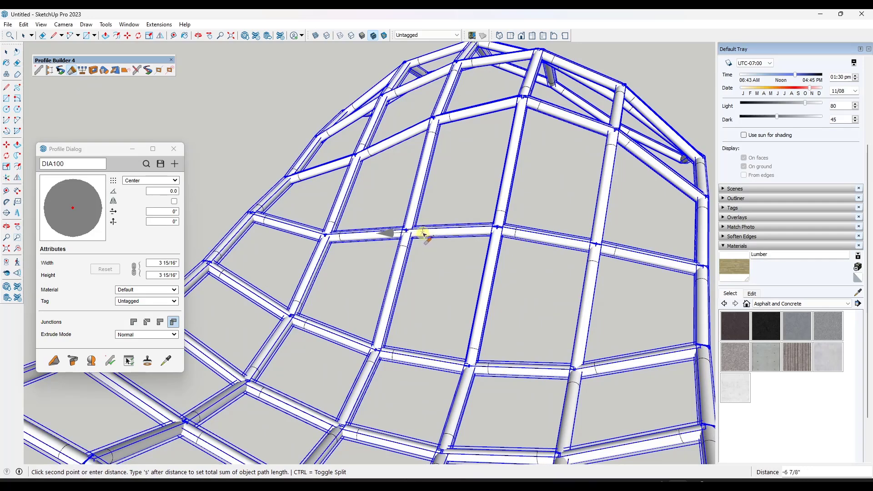
left_click(500, 236)
Shorten all the selected grid members at their opposite end by about 8 1/8"
left_click(495, 230)
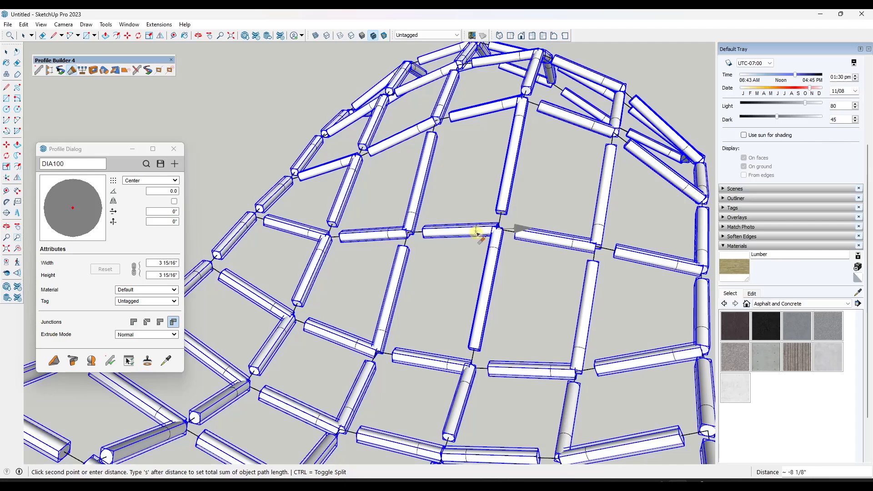
left_click(477, 233)
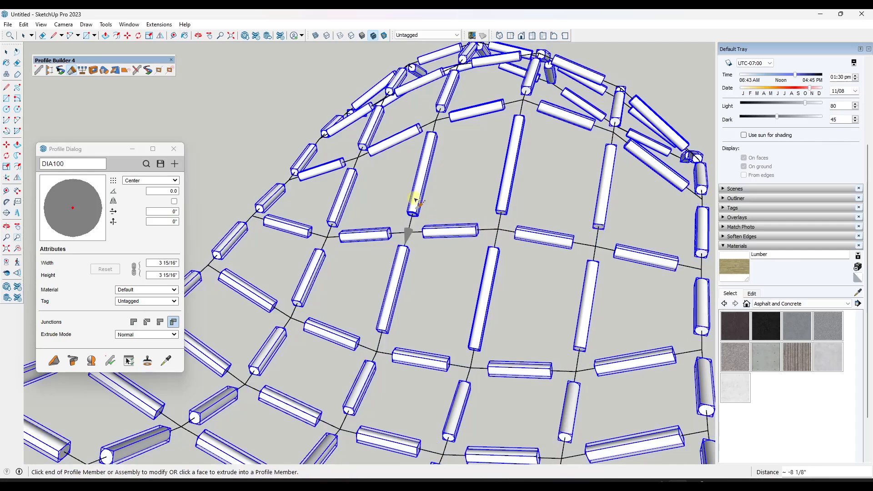
scroll(413, 200, "down", 5)
key("space")
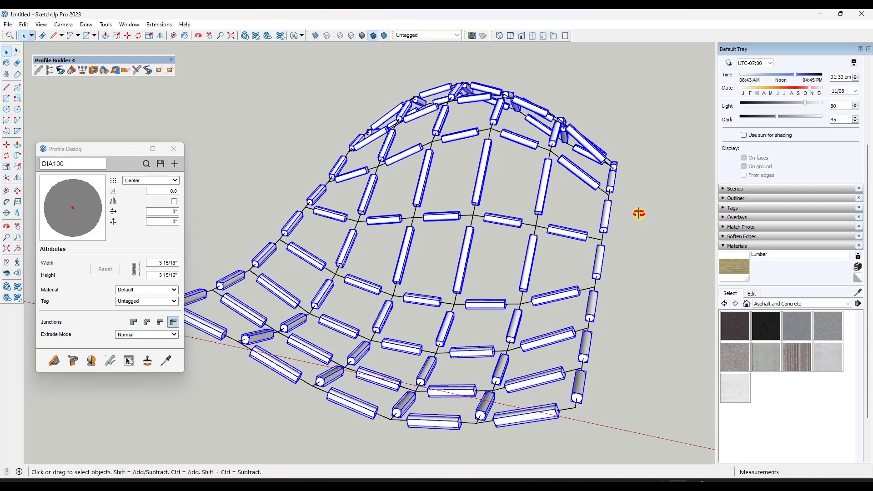
middle_click_drag(639, 214, 605, 197)
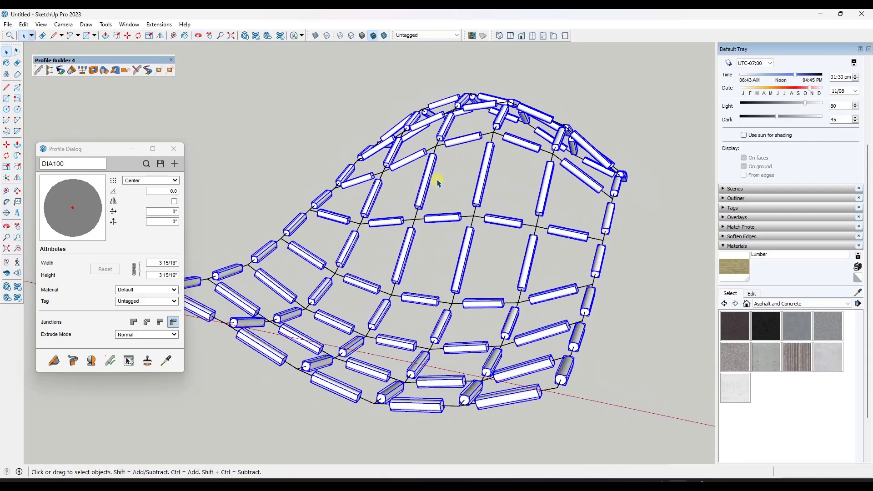
middle_click_drag(438, 182, 432, 228)
scroll(447, 187, "up", 4)
scroll(442, 185, "down", 4)
mouse_move(442, 185)
middle_mouse_down()
mouse_move(465, 221)
mouse_move(452, 195)
middle_mouse_up()
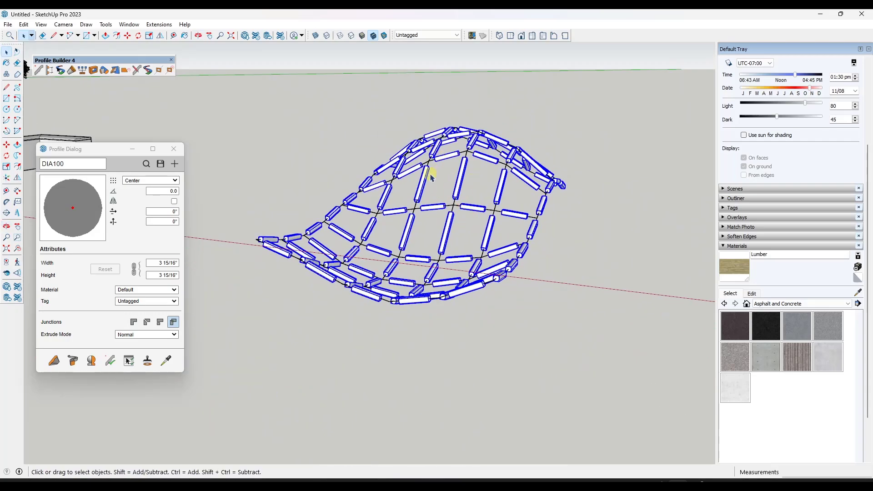